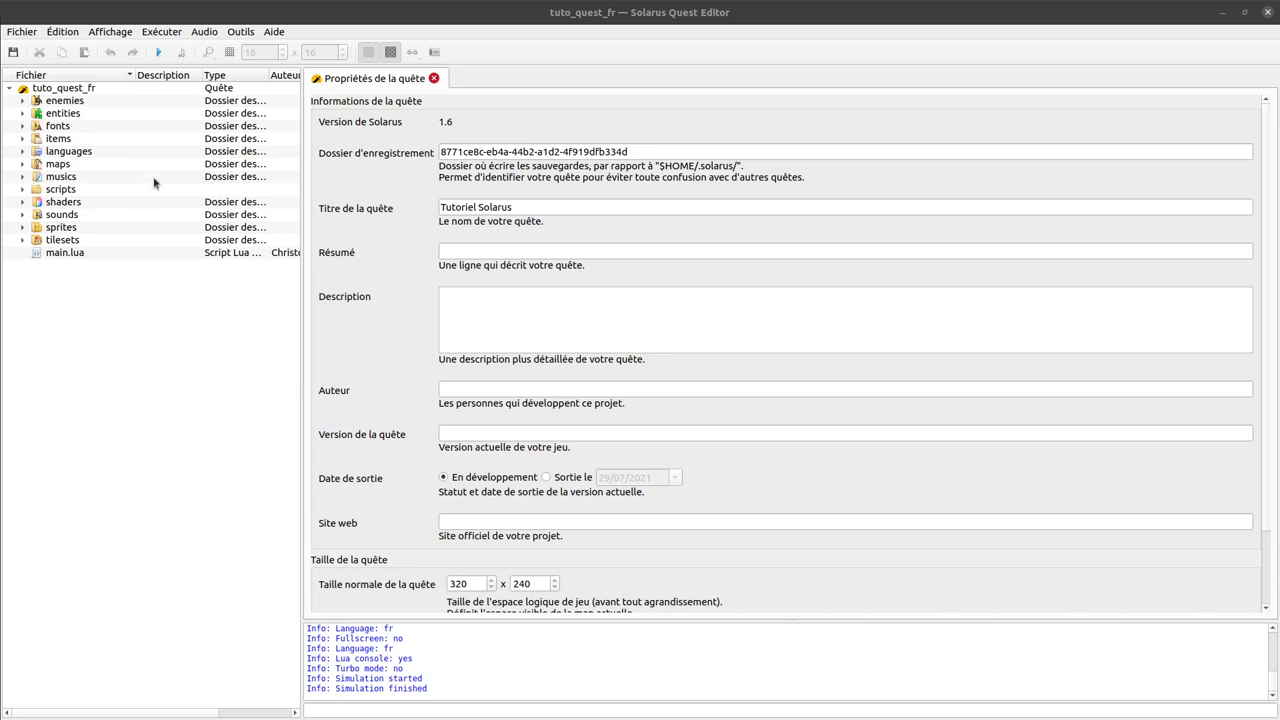
Open the properties of the quest tuto_quest_fr
click(30, 34)
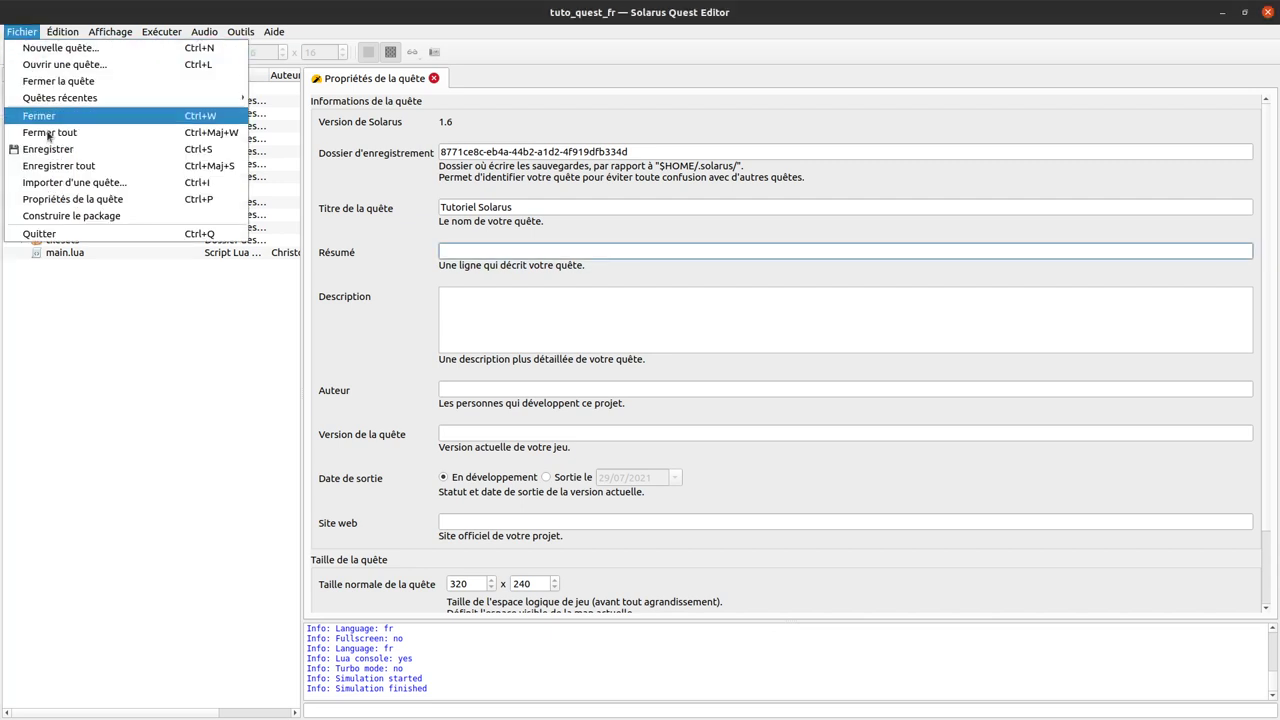
click(101, 203)
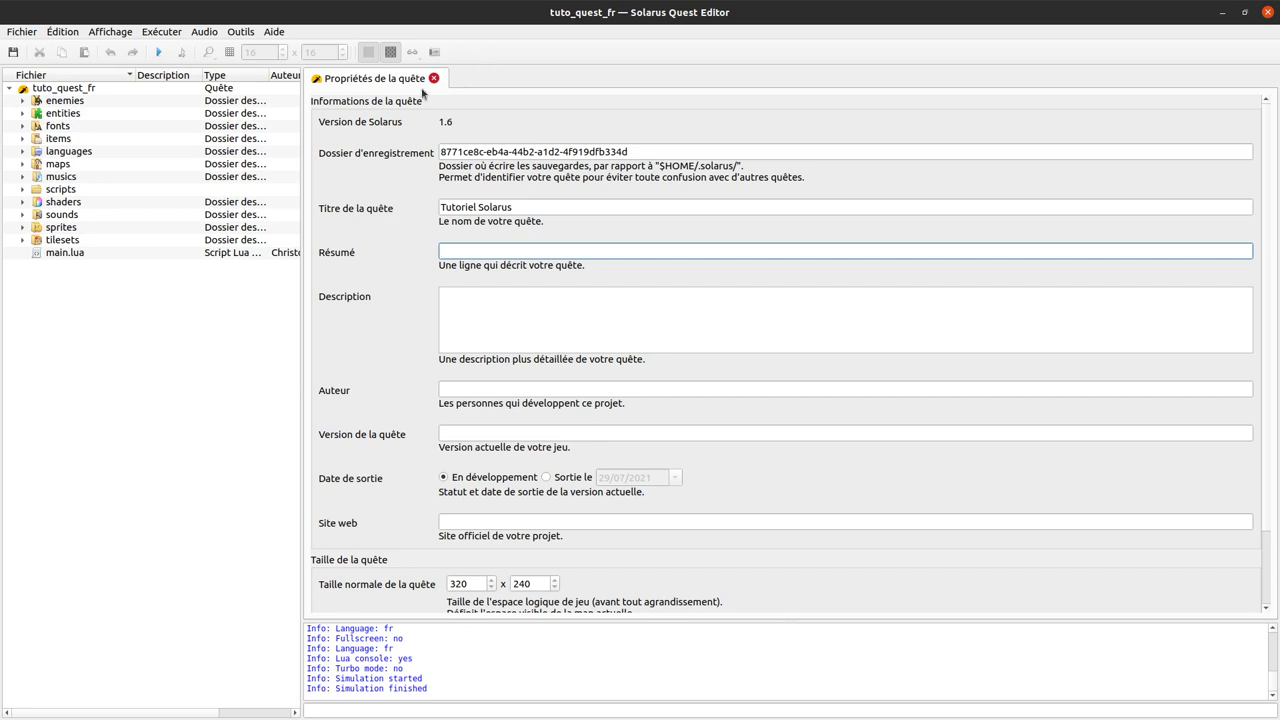
right_click(93, 88)
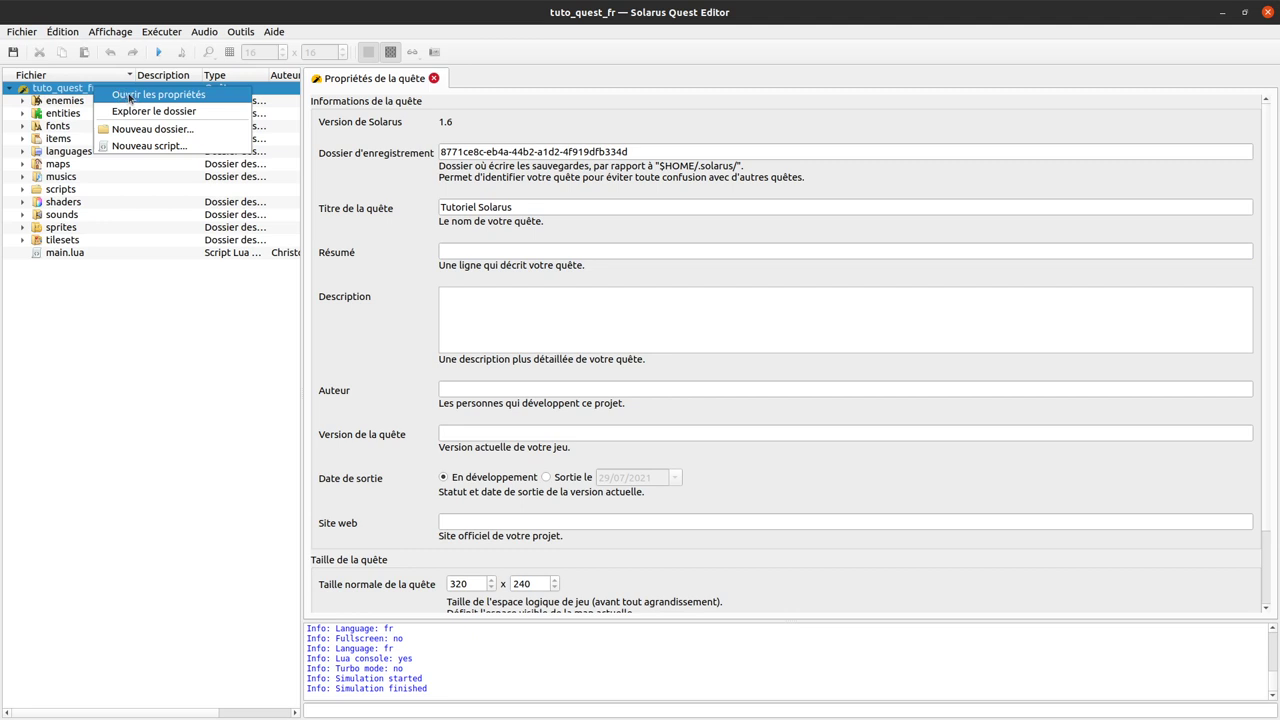
click(232, 352)
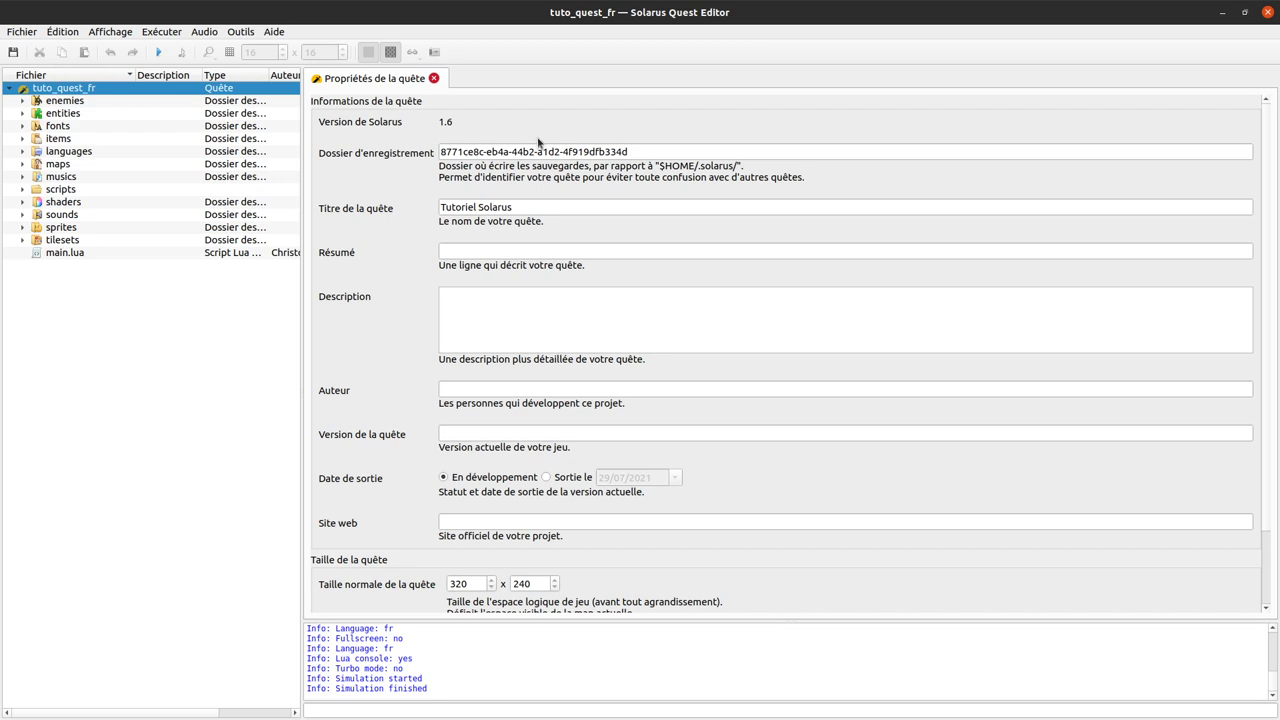
click(440, 152)
drag(440, 152, 643, 125)
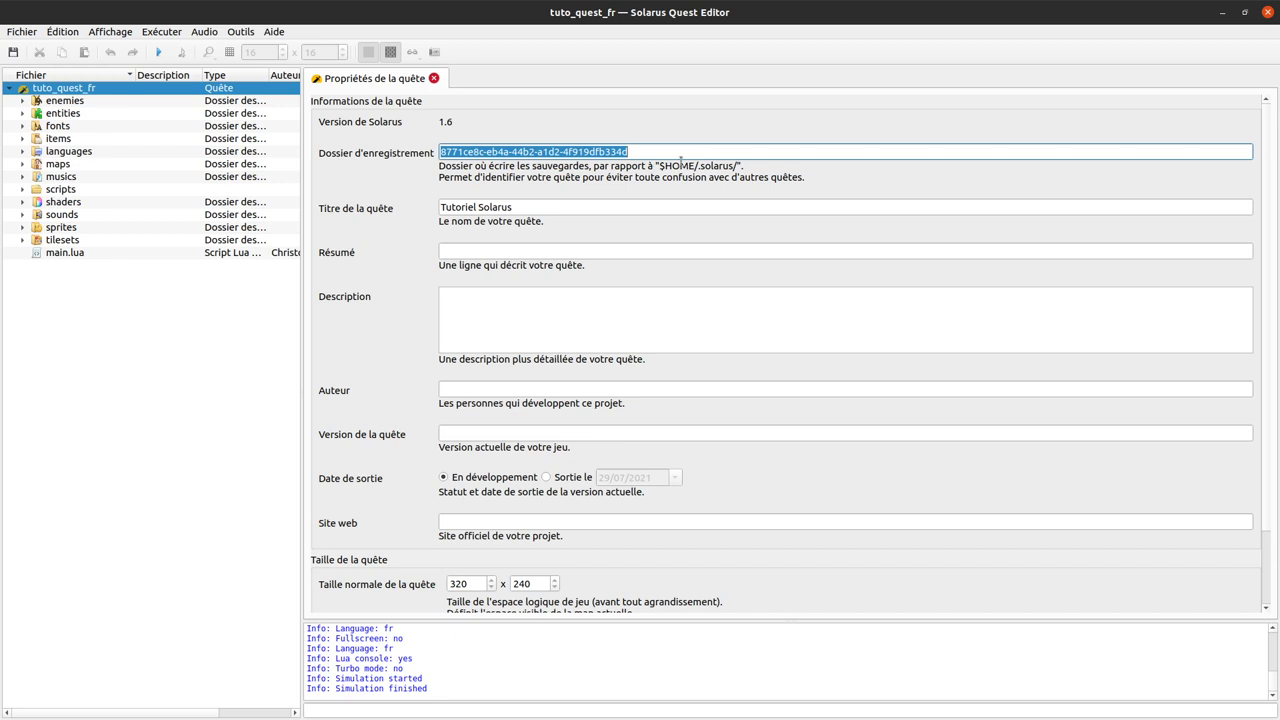
click(586, 183)
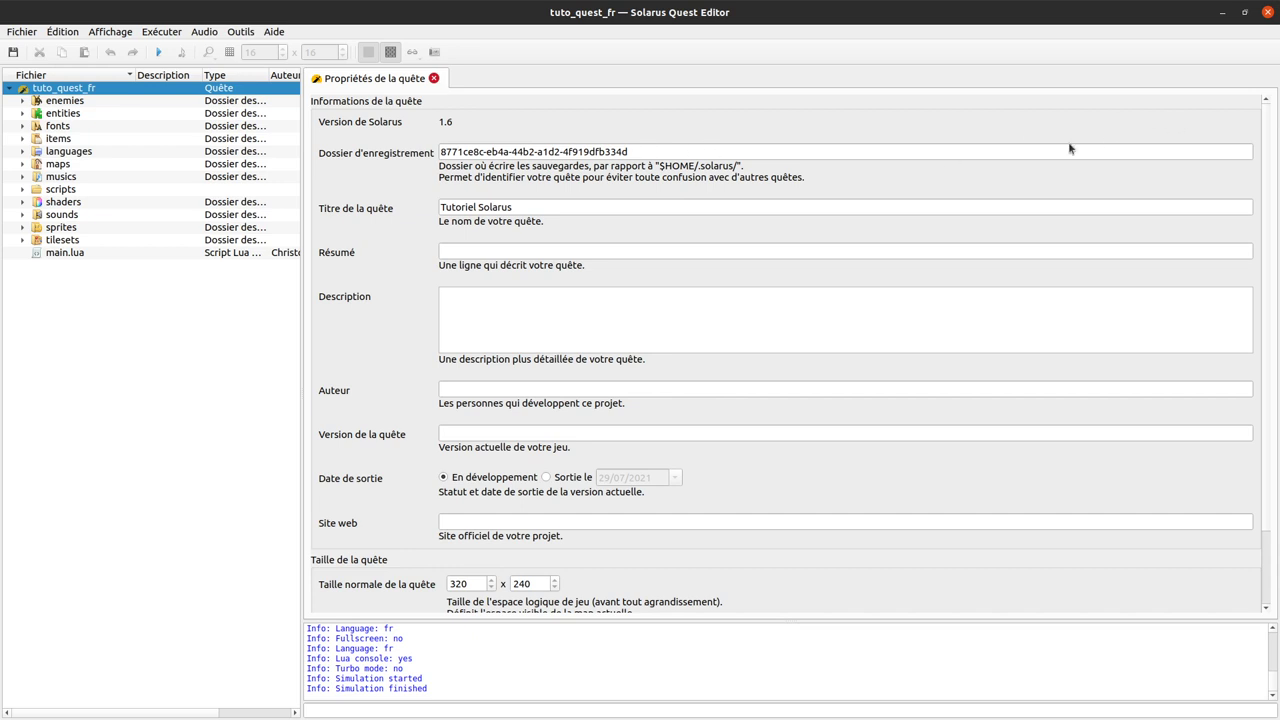
click(33, 34)
click(470, 92)
triple_click(701, 151)
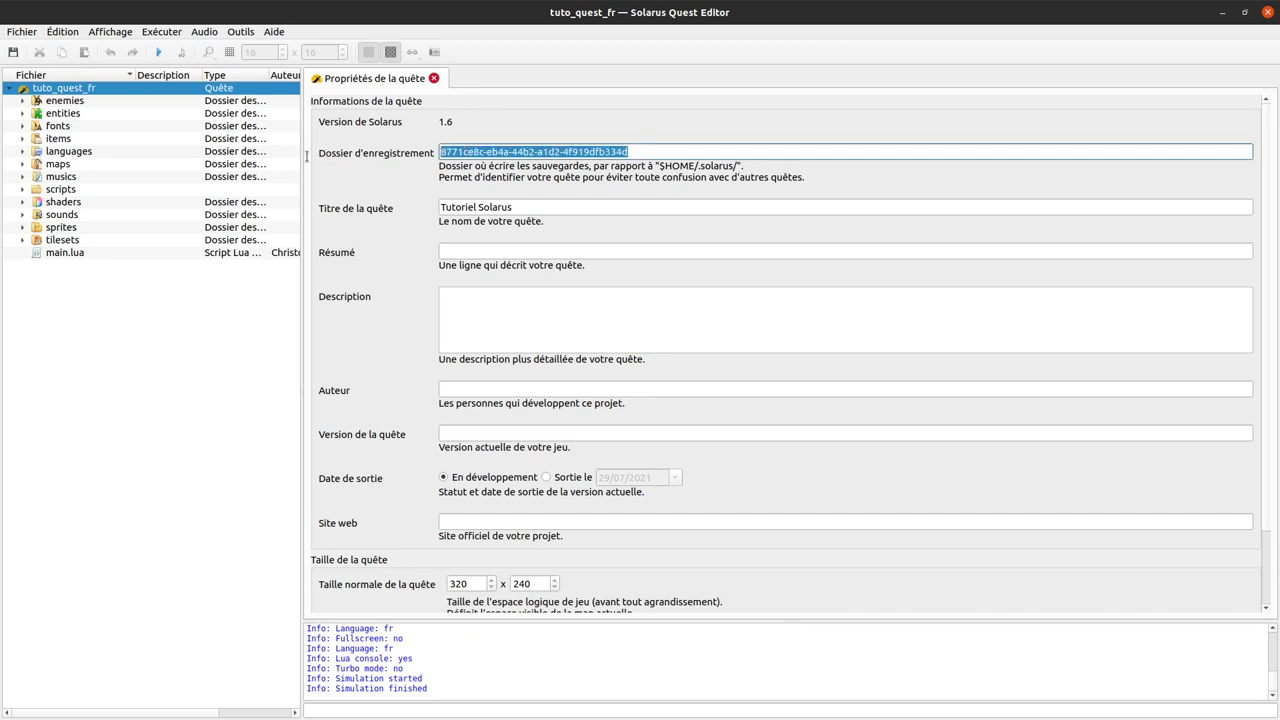
Copy the quest's current save folder name, replace it with tuto_fr, and save the properties
click(692, 149)
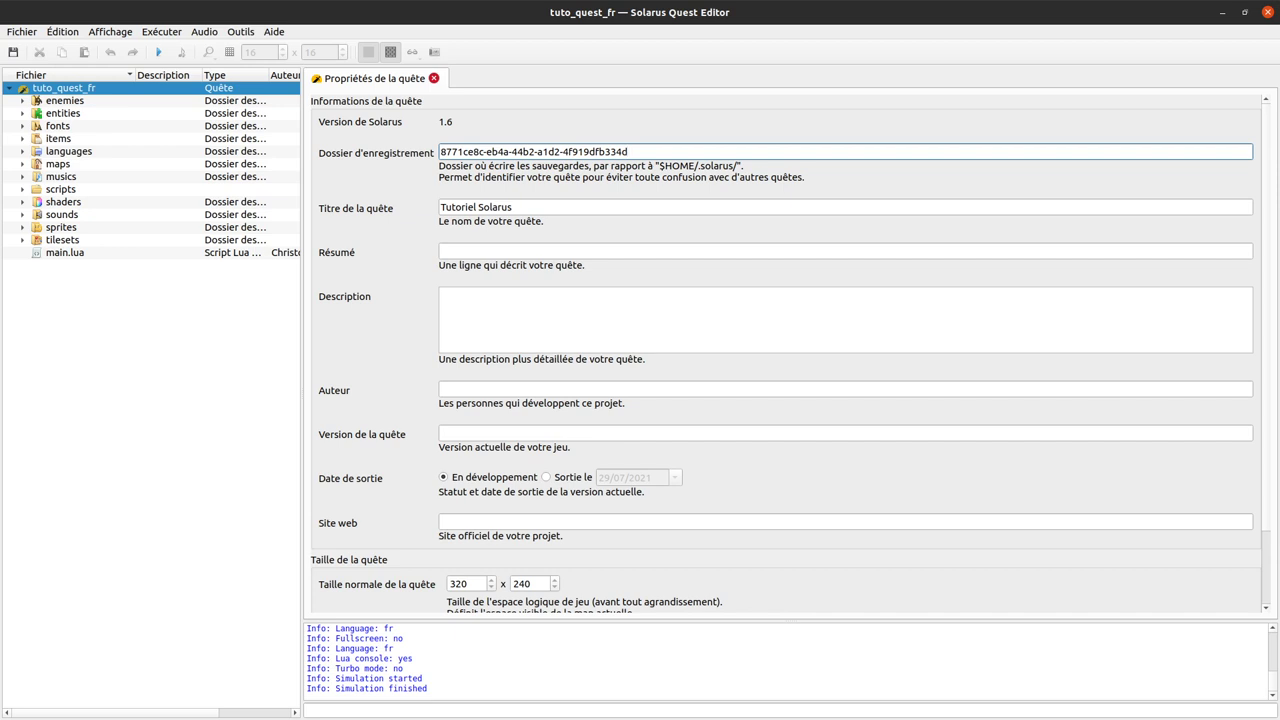
key(ctrl+a)
key(ctrl+c)
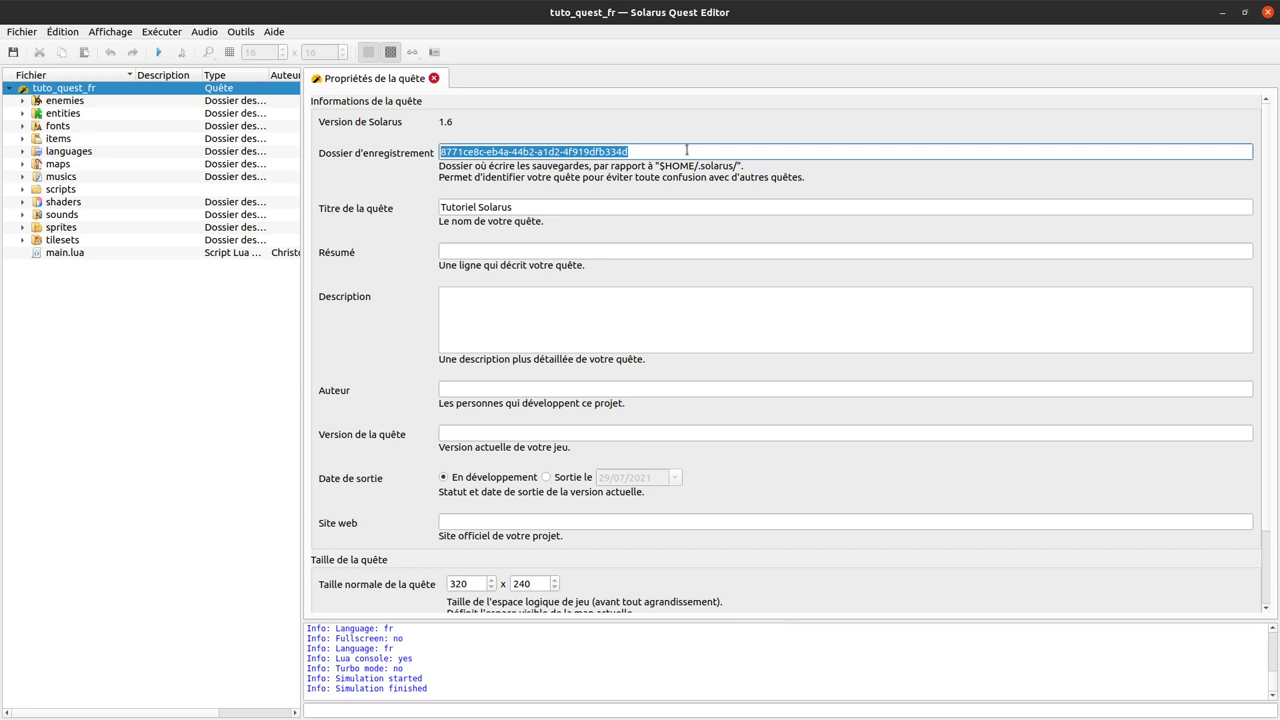
text(tuto_fr)
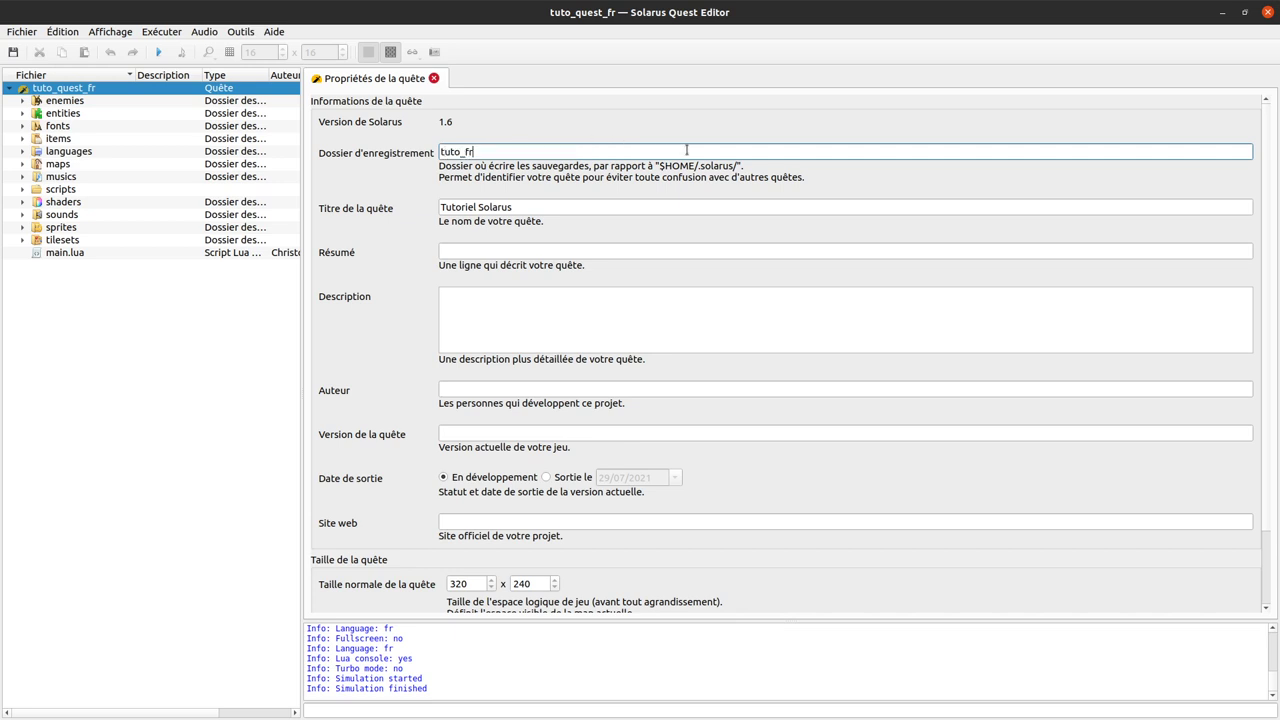
key(Return)
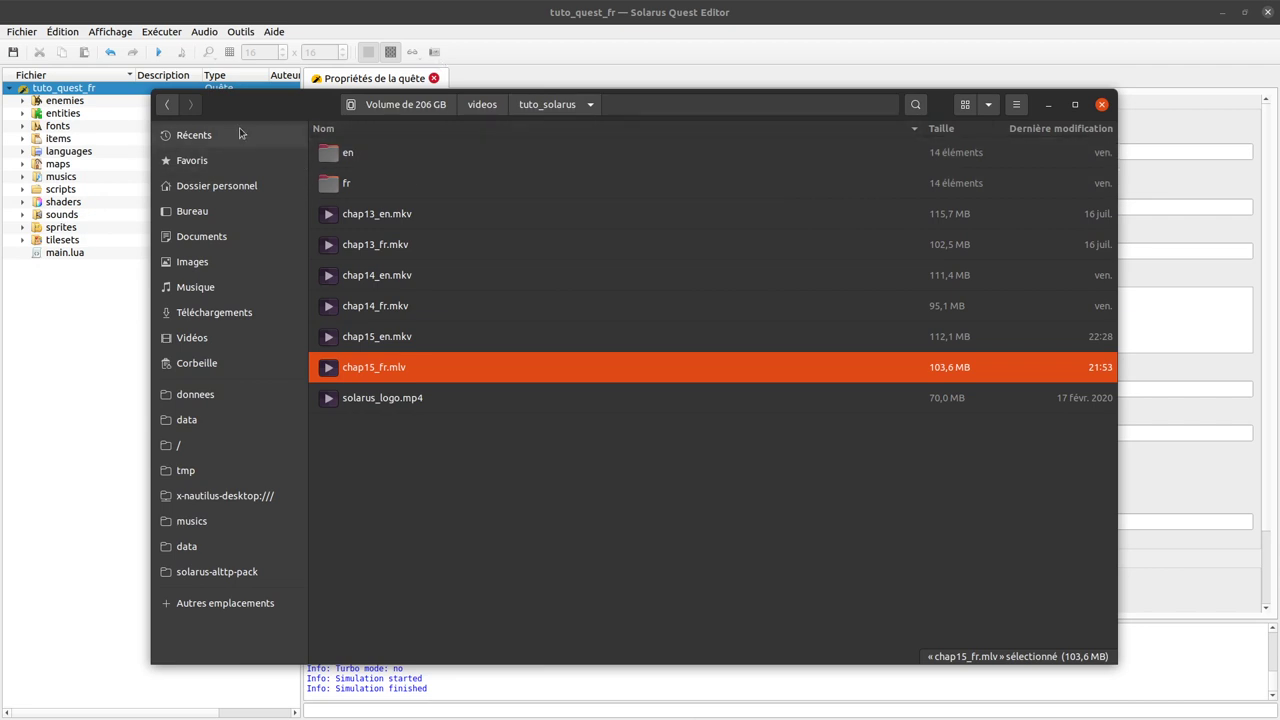
Switch to the file manager, show hidden files in the home folder, and look through the .solarus folder
click(250, 186)
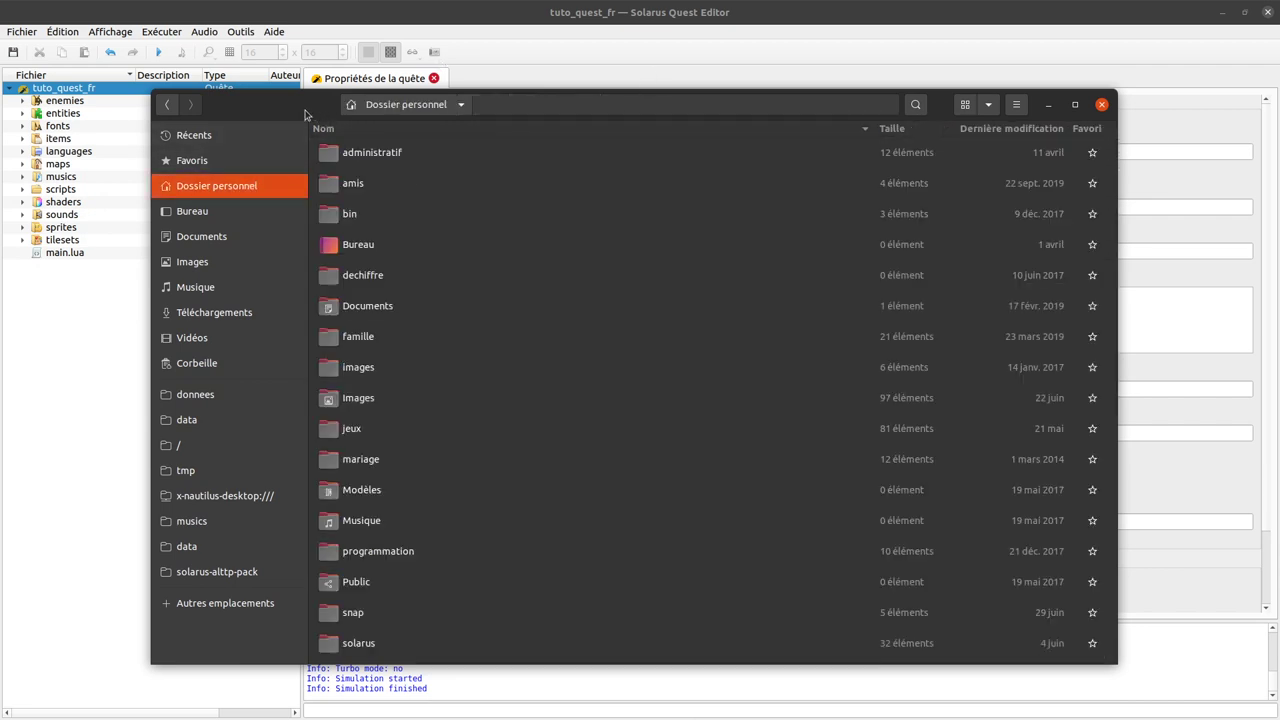
mouse_move(311, 110)
mouse_down()
mouse_move(200, 115)
mouse_move(381, 290)
mouse_move(307, 133)
mouse_move(369, 106)
mouse_move(311, 112)
mouse_up()
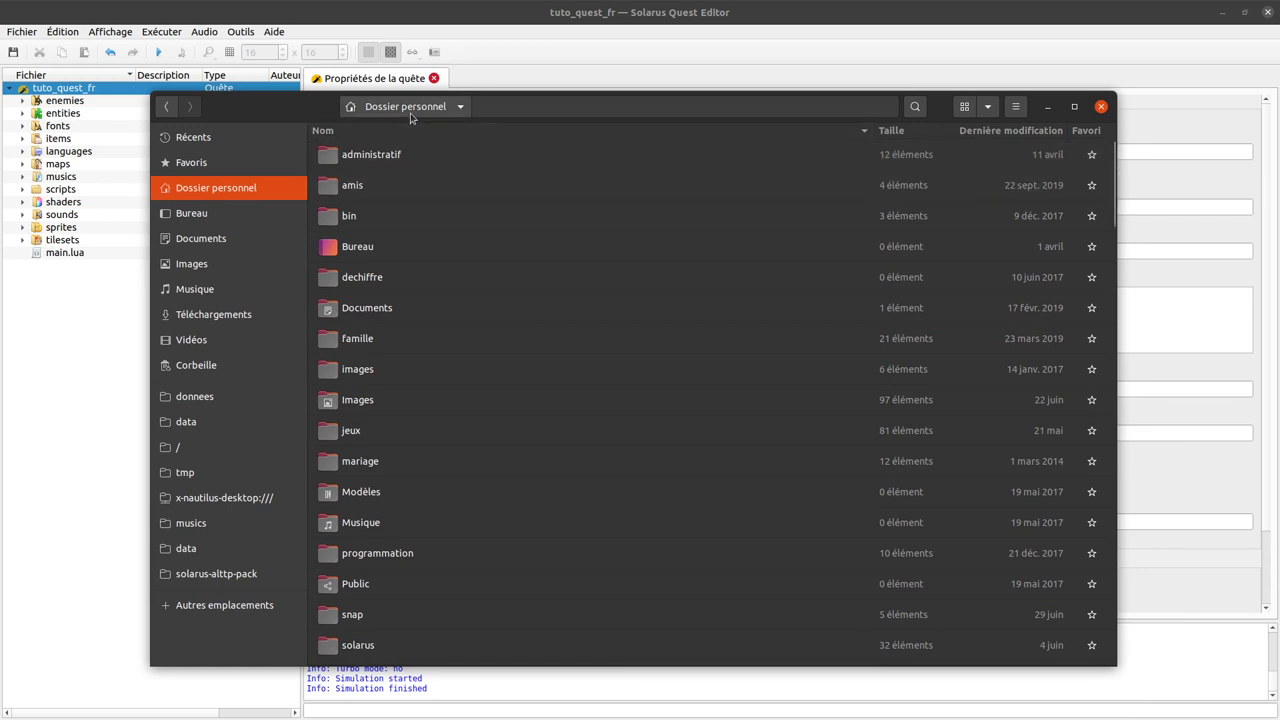
click(437, 106)
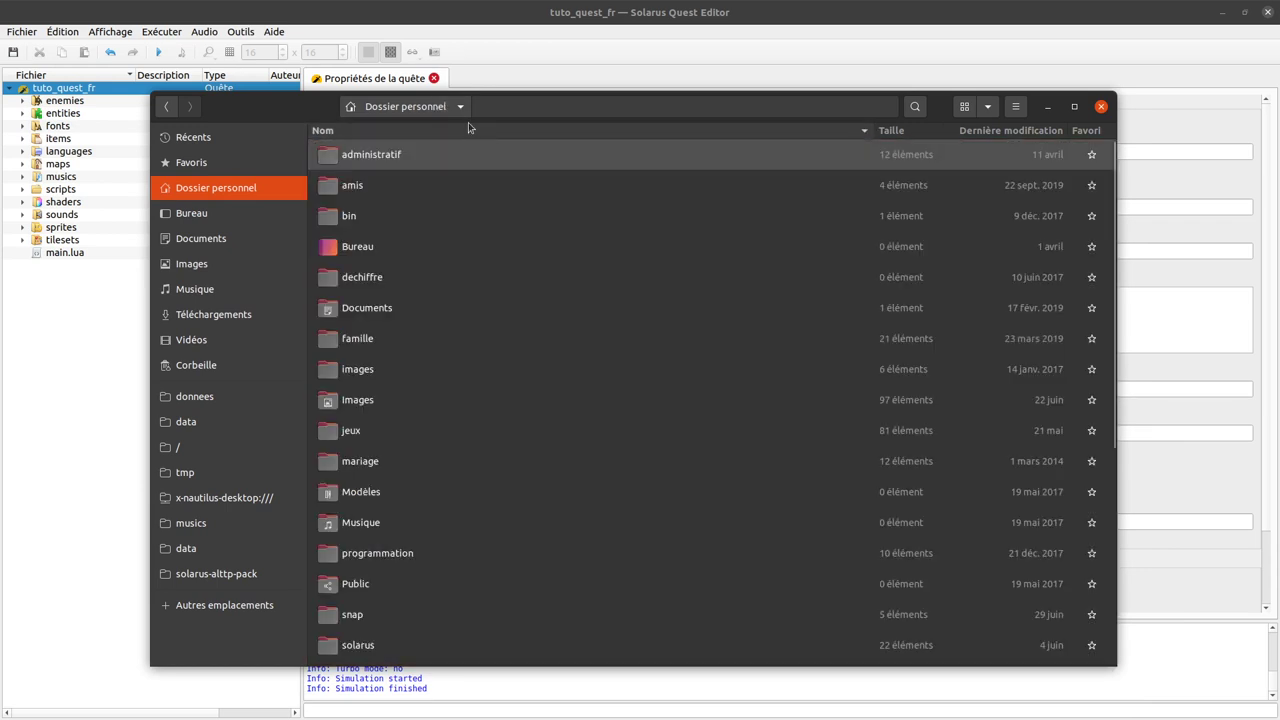
scroll(480, 305, down, 5)
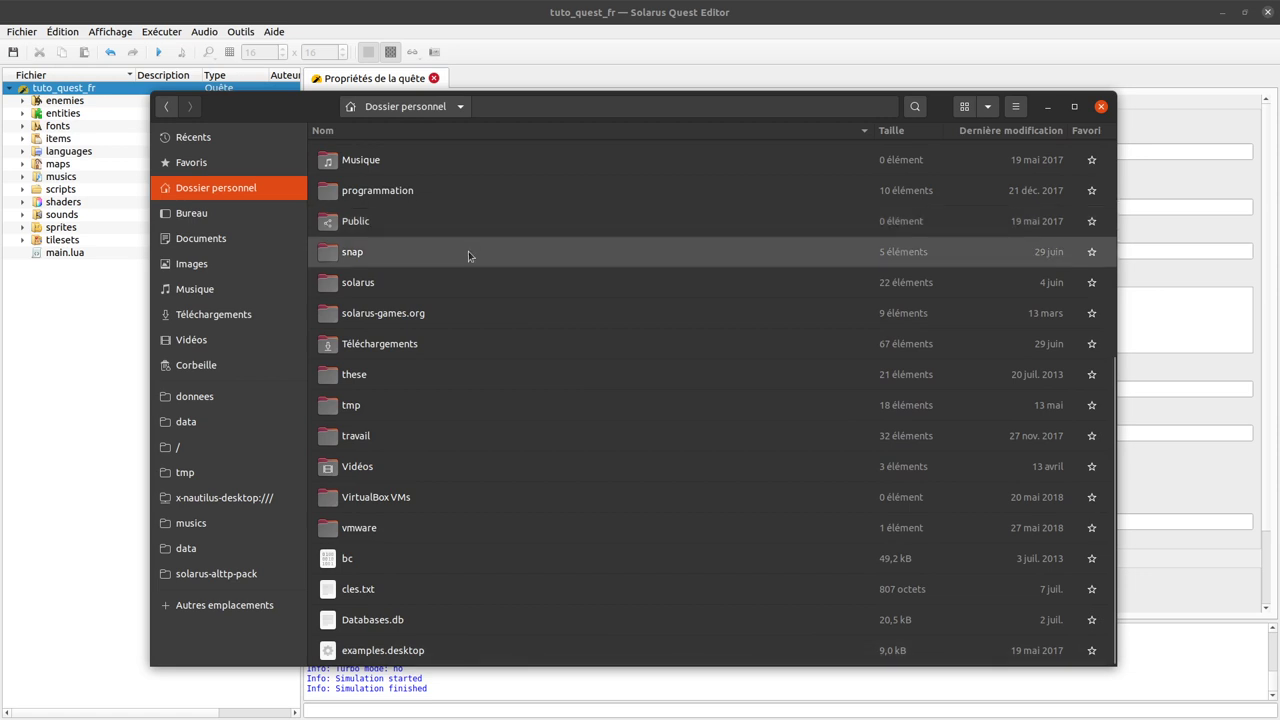
key(ctrl+h)
scroll(455, 265, down, 12)
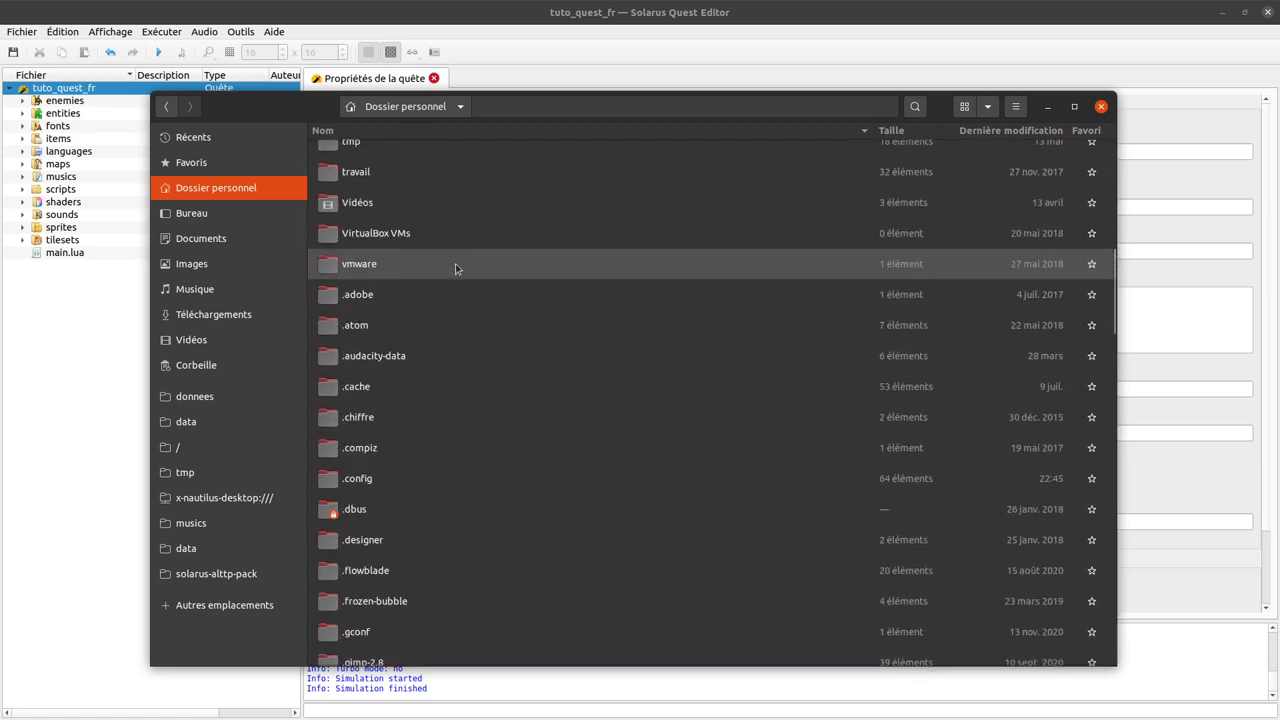
scroll(420, 275, down, 10)
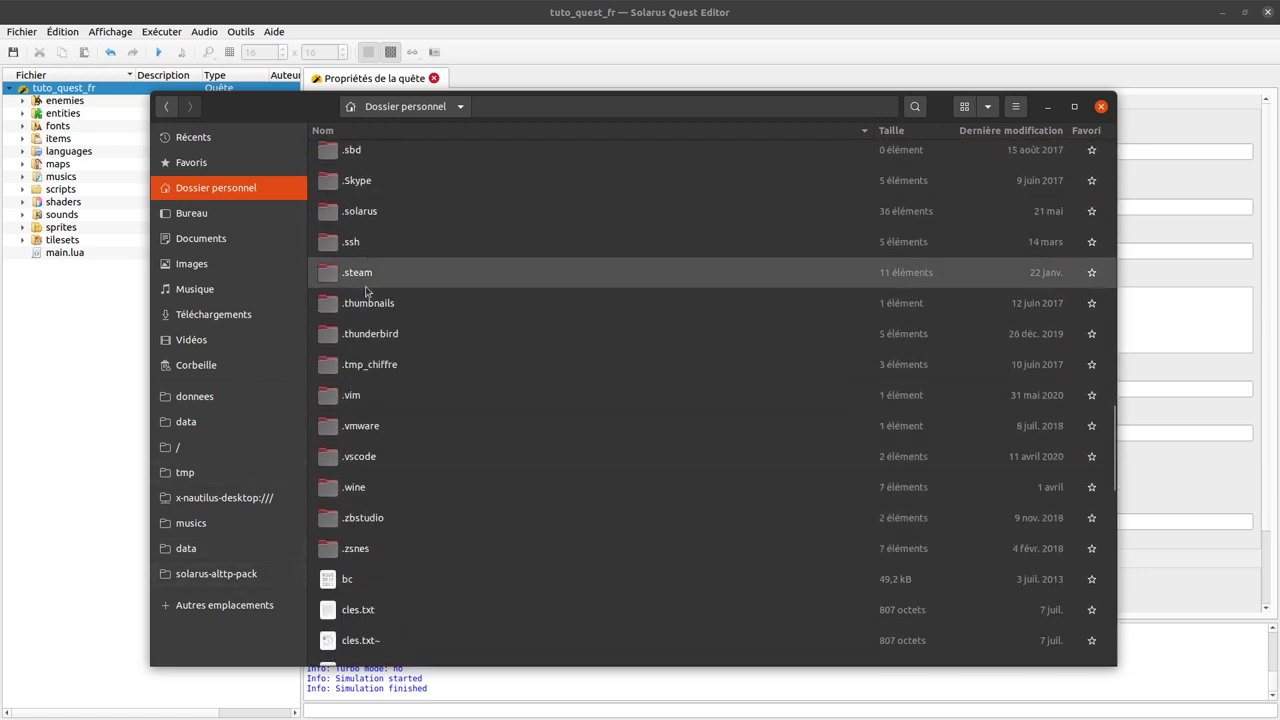
scroll(400, 157, up, 2)
click(379, 327)
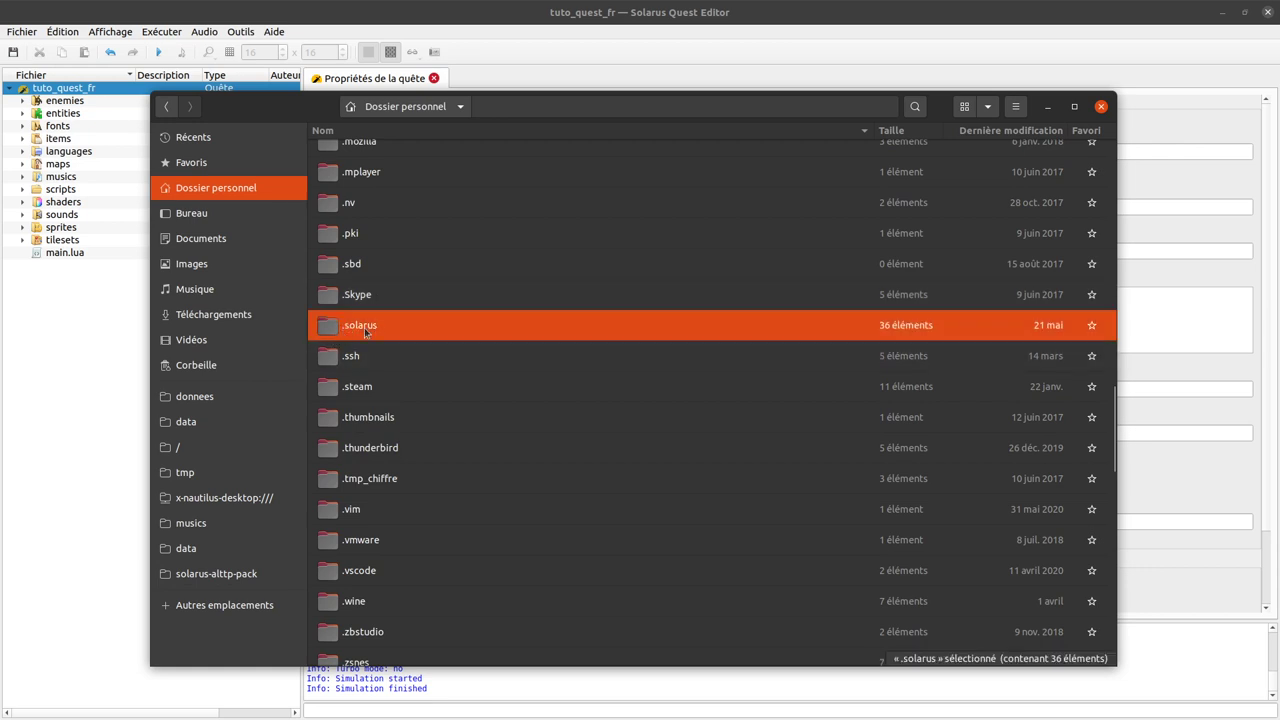
double_click(379, 330)
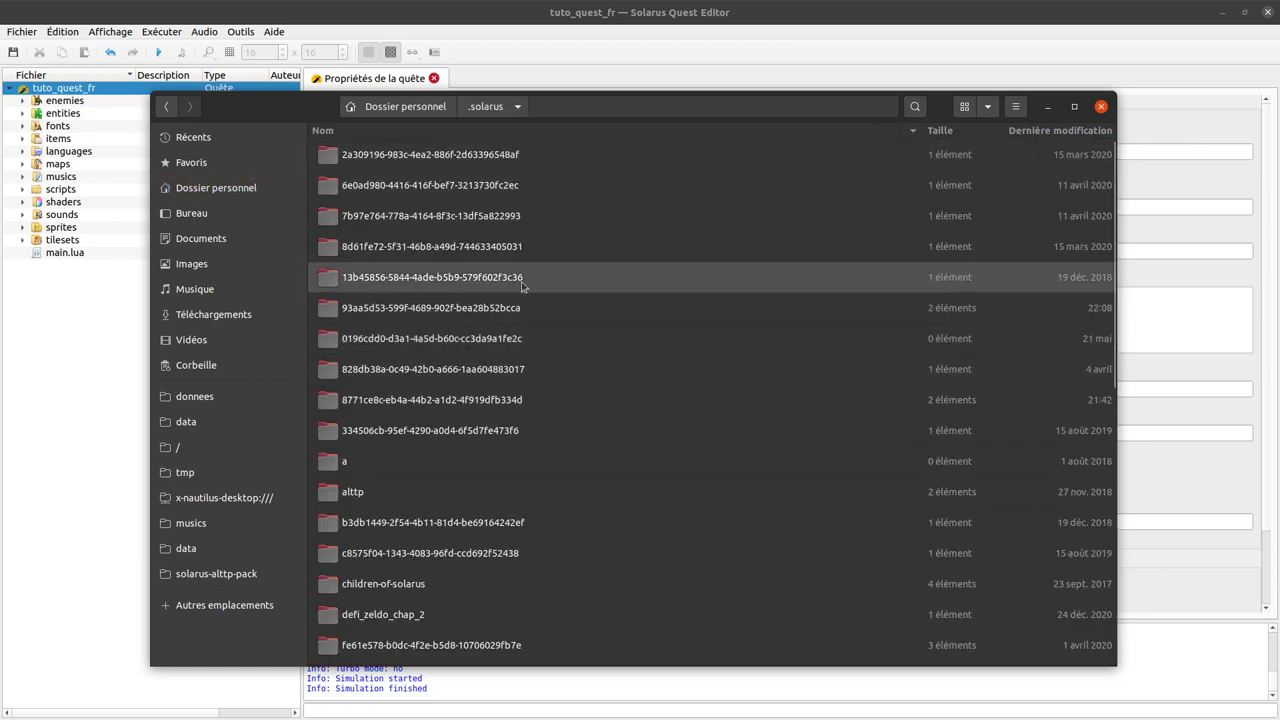
scroll(525, 282, down, 3)
scroll(517, 283, down, 8)
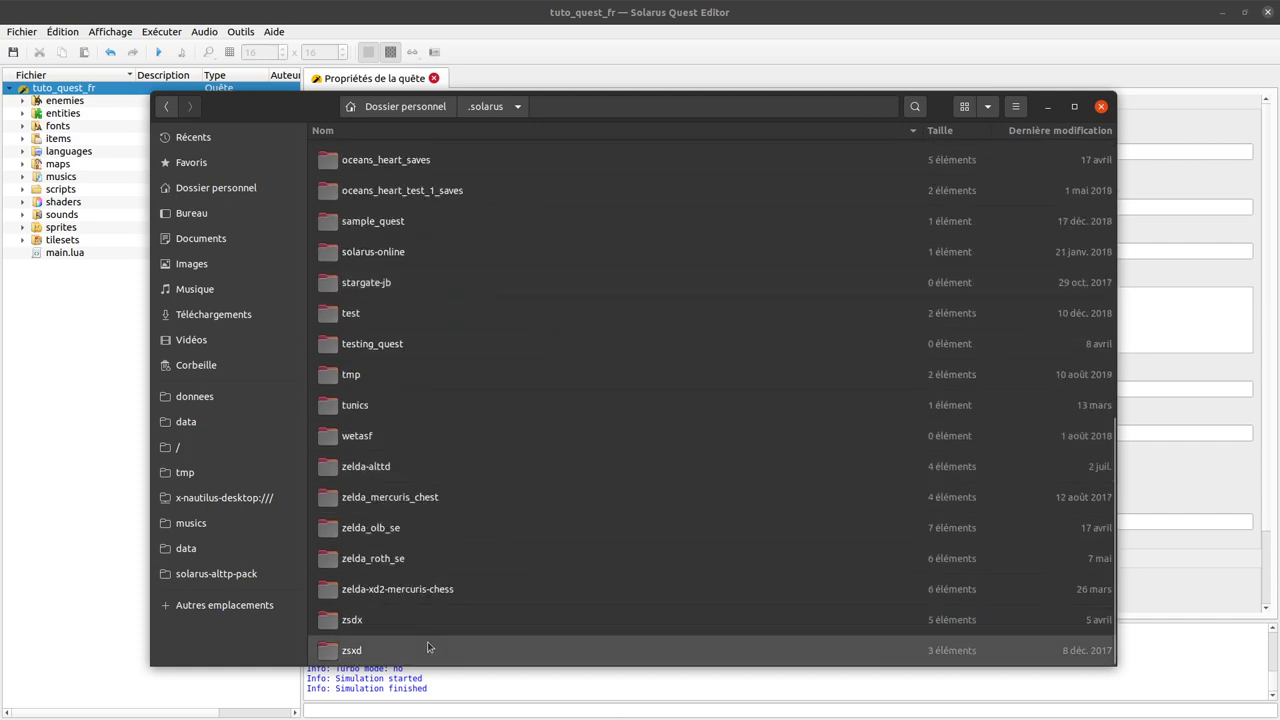
scroll(486, 391, up, 8)
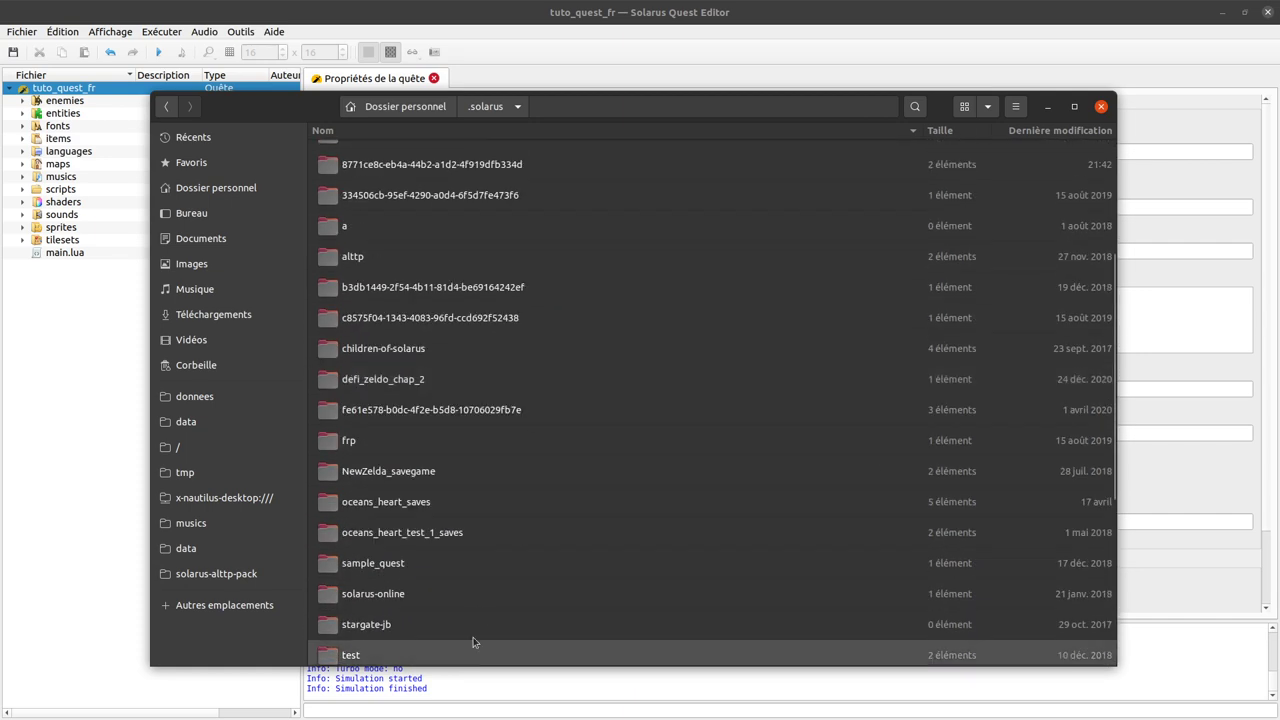
Return to the quest editor, restore the save folder to 8771ce8c-eb4a-44b2-a1d2-4f919dfb334d, and save the properties
drag(266, 104, 363, 232)
click(529, 128)
key(ctrl+a)
key(ctrl+v)
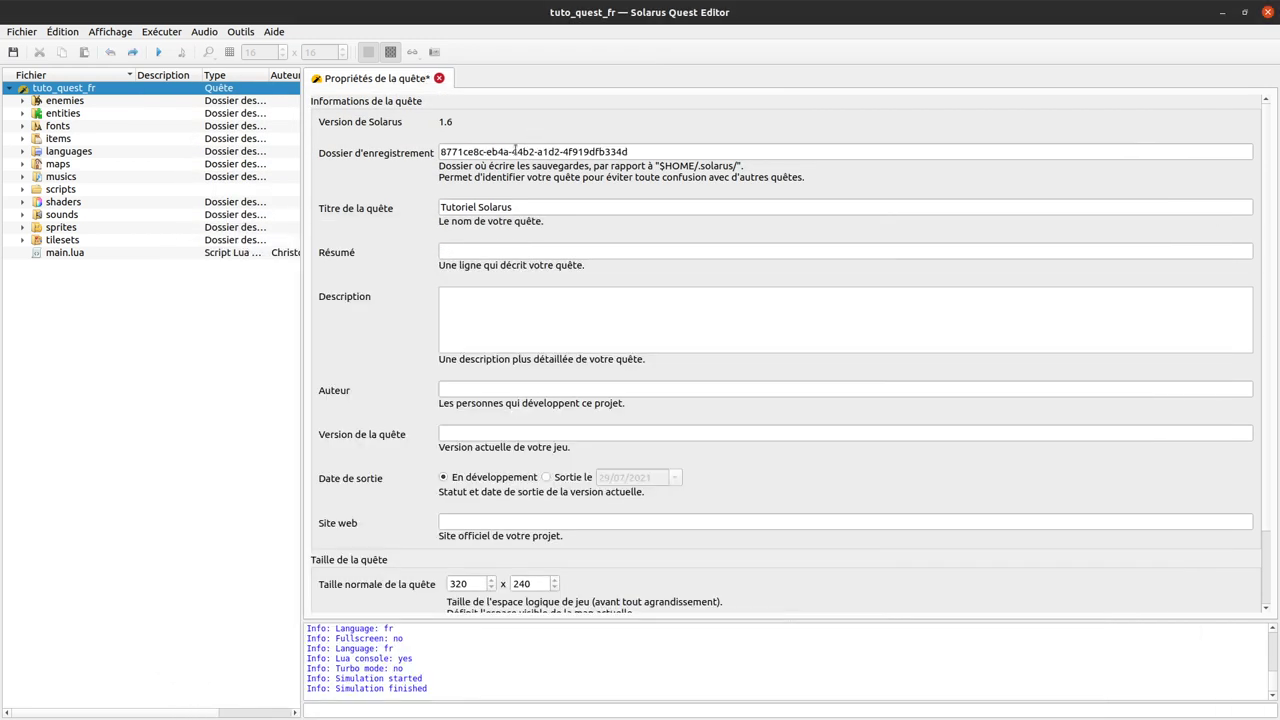
key(ctrl+s)
Inspect the save files inside the quest's own folder under .solarus in the file manager, and close the file manager
drag(439, 152, 746, 158)
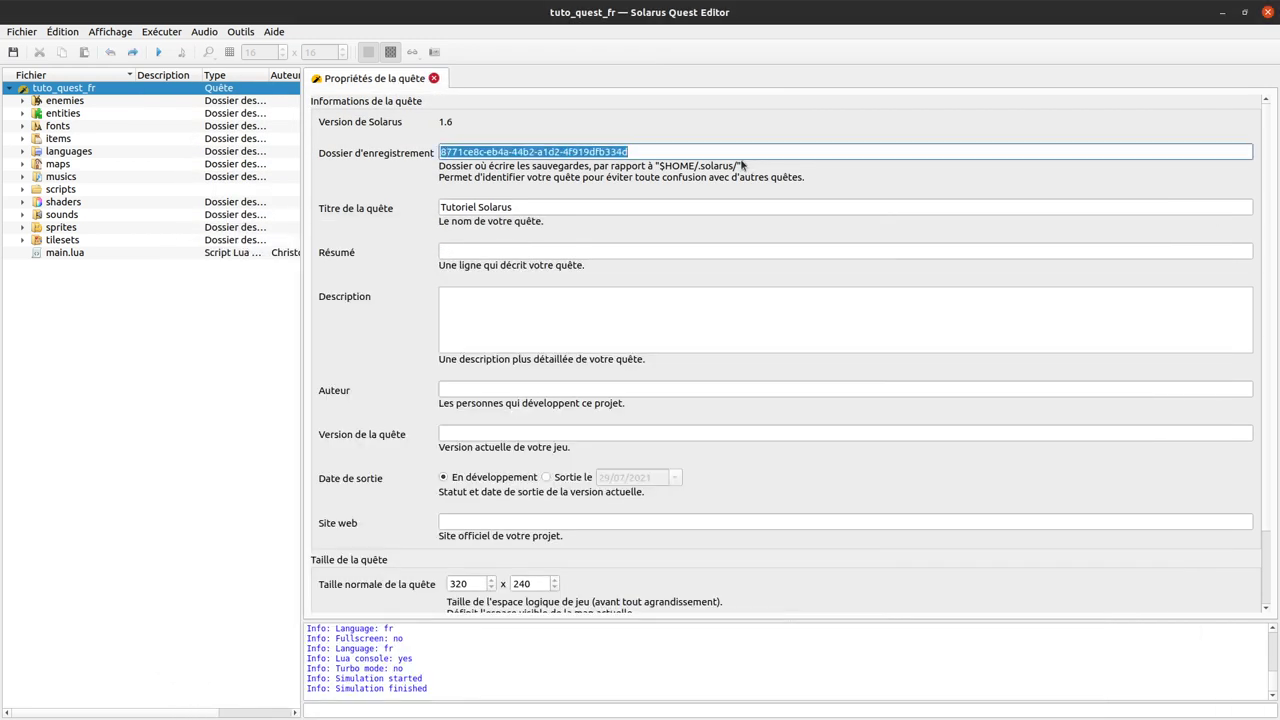
click(690, 153)
key(alt+Tab)
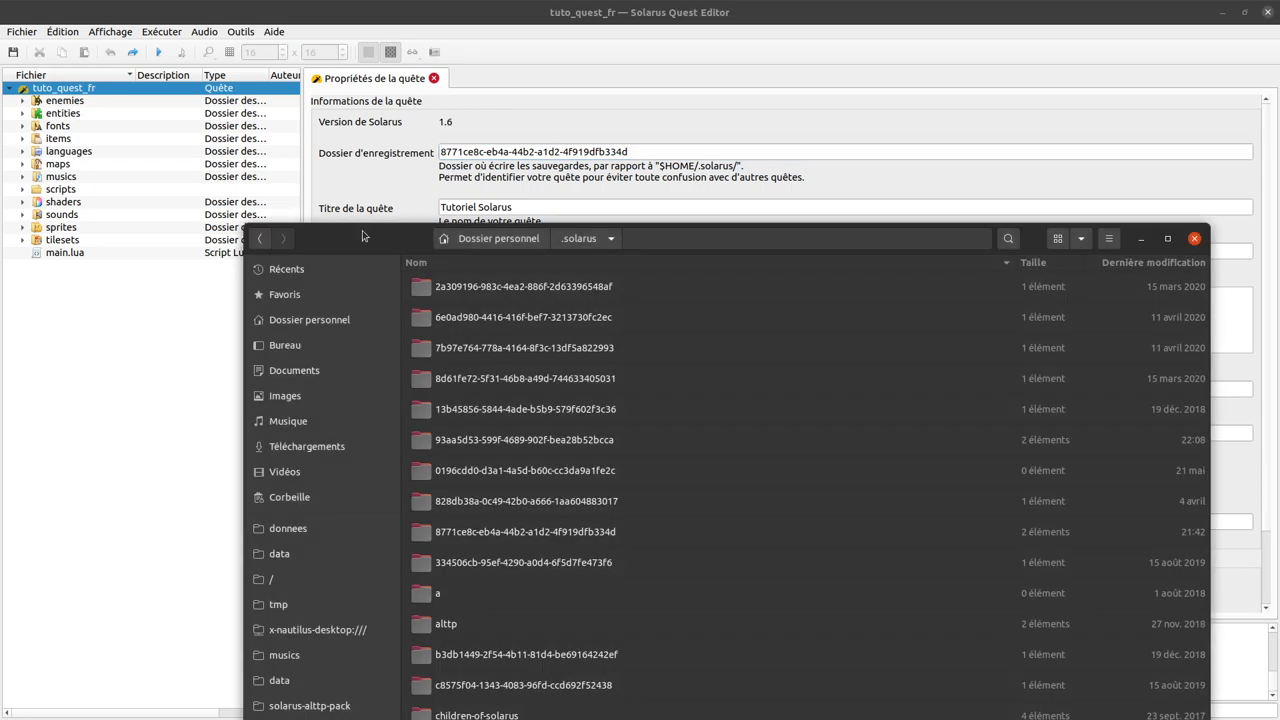
drag(360, 266, 357, 100)
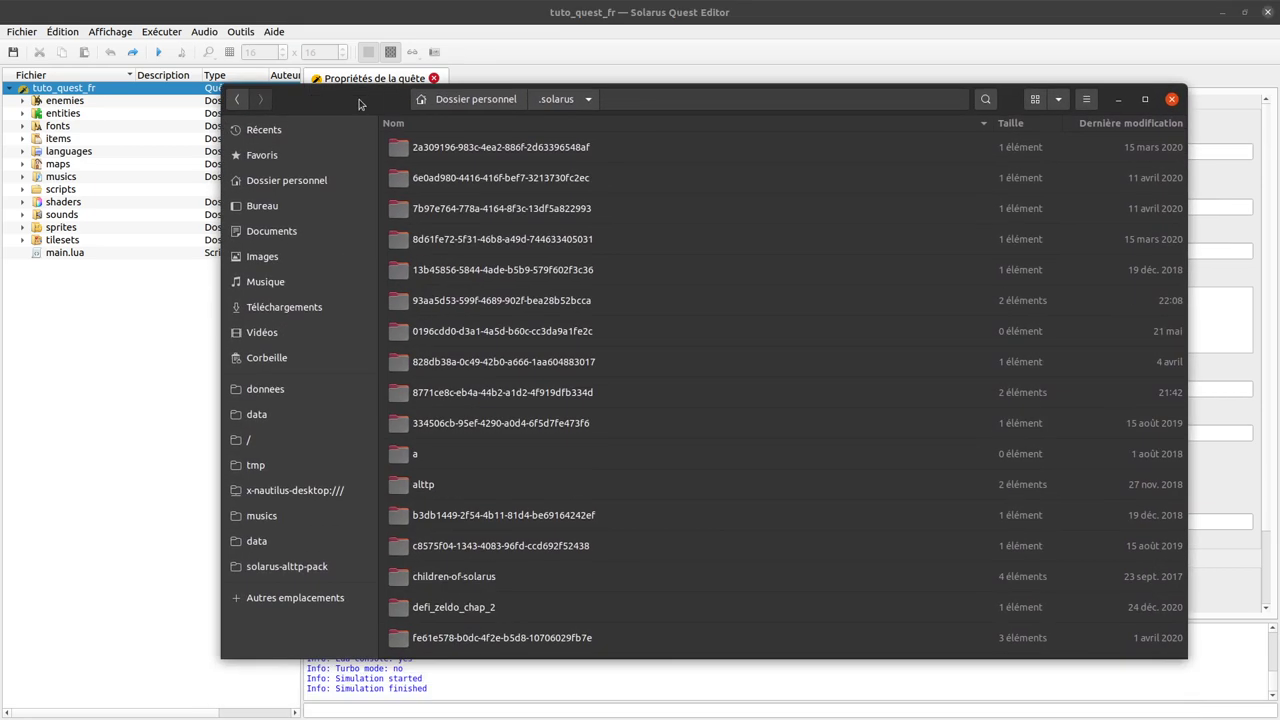
double_click(506, 398)
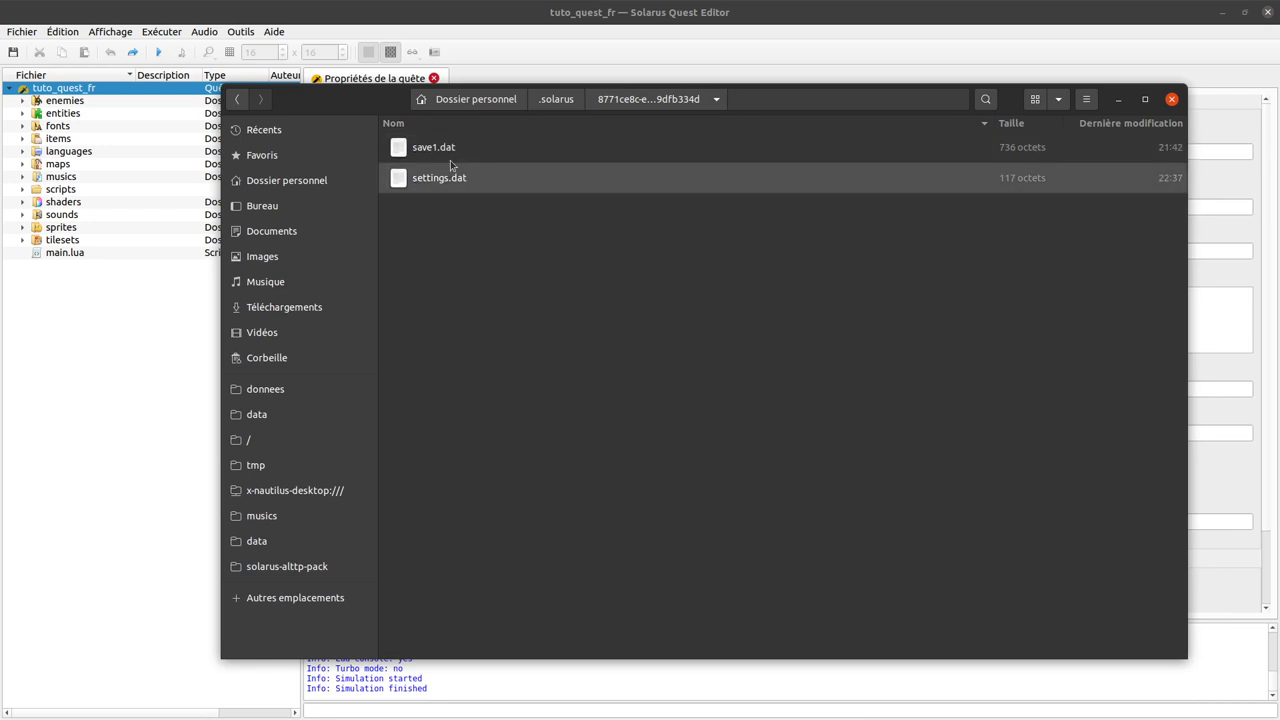
click(557, 100)
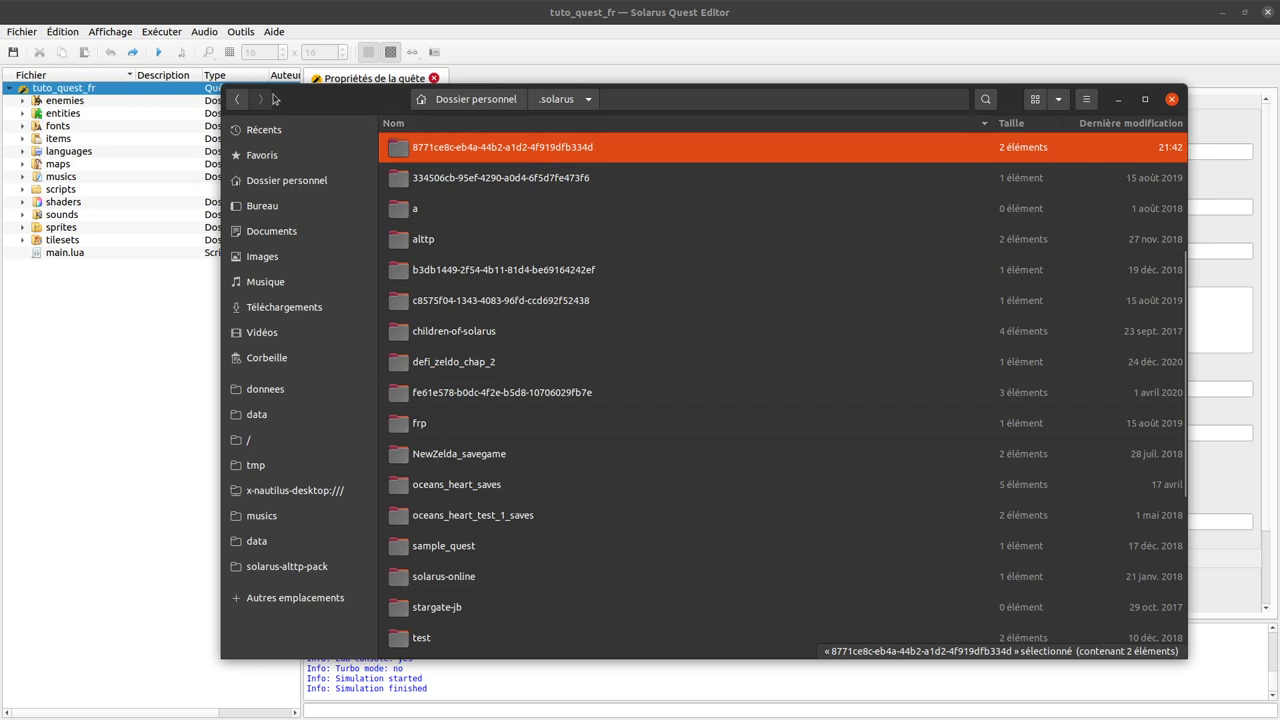
drag(391, 103, 178, 148)
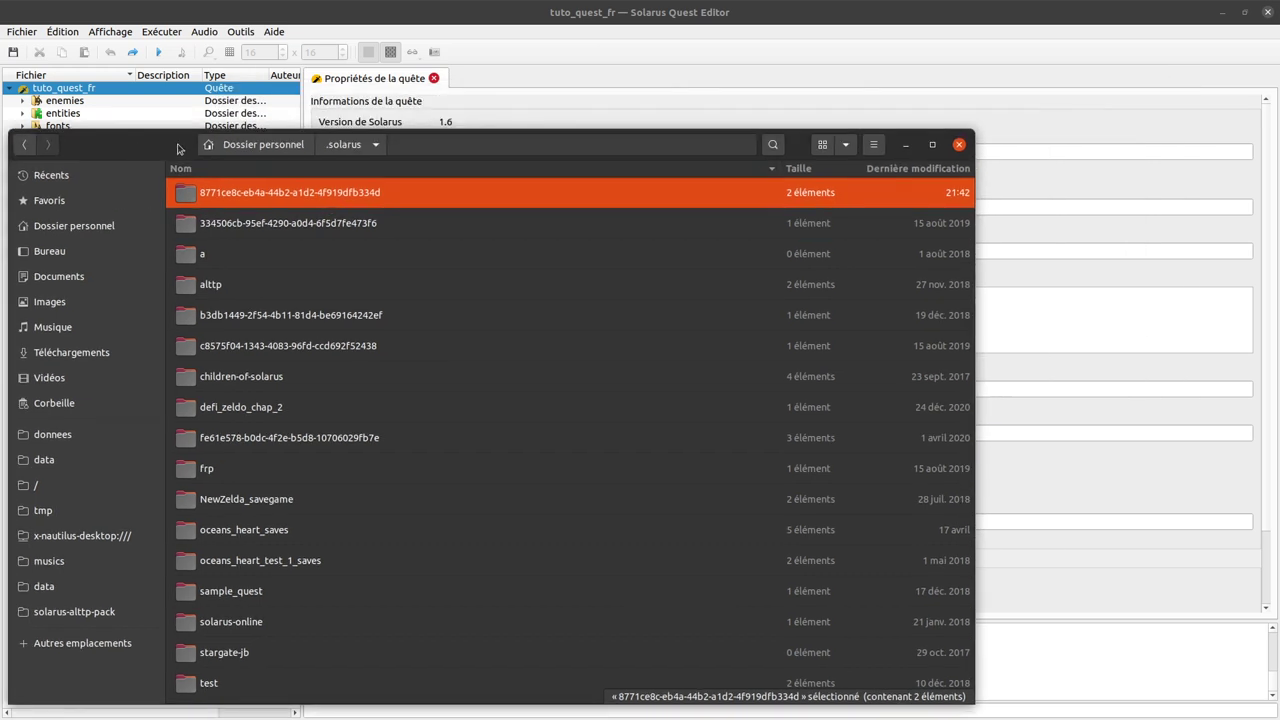
click(958, 146)
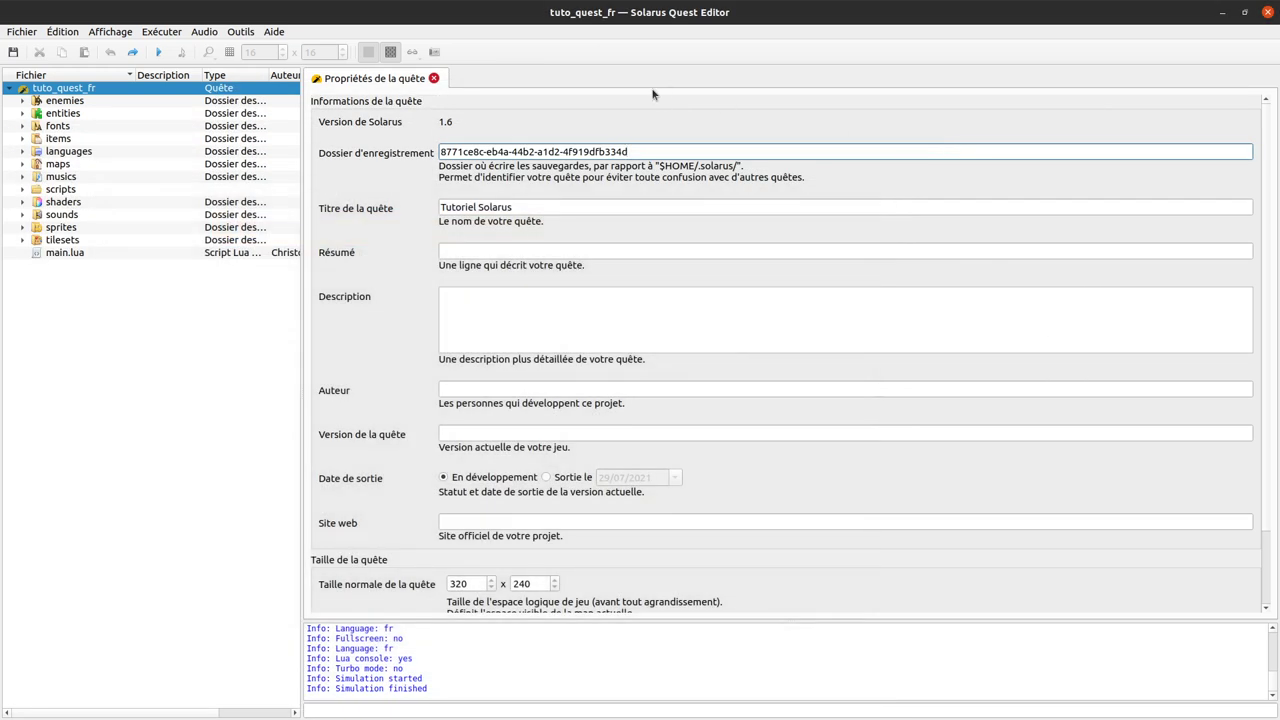
key(ctrl+a)
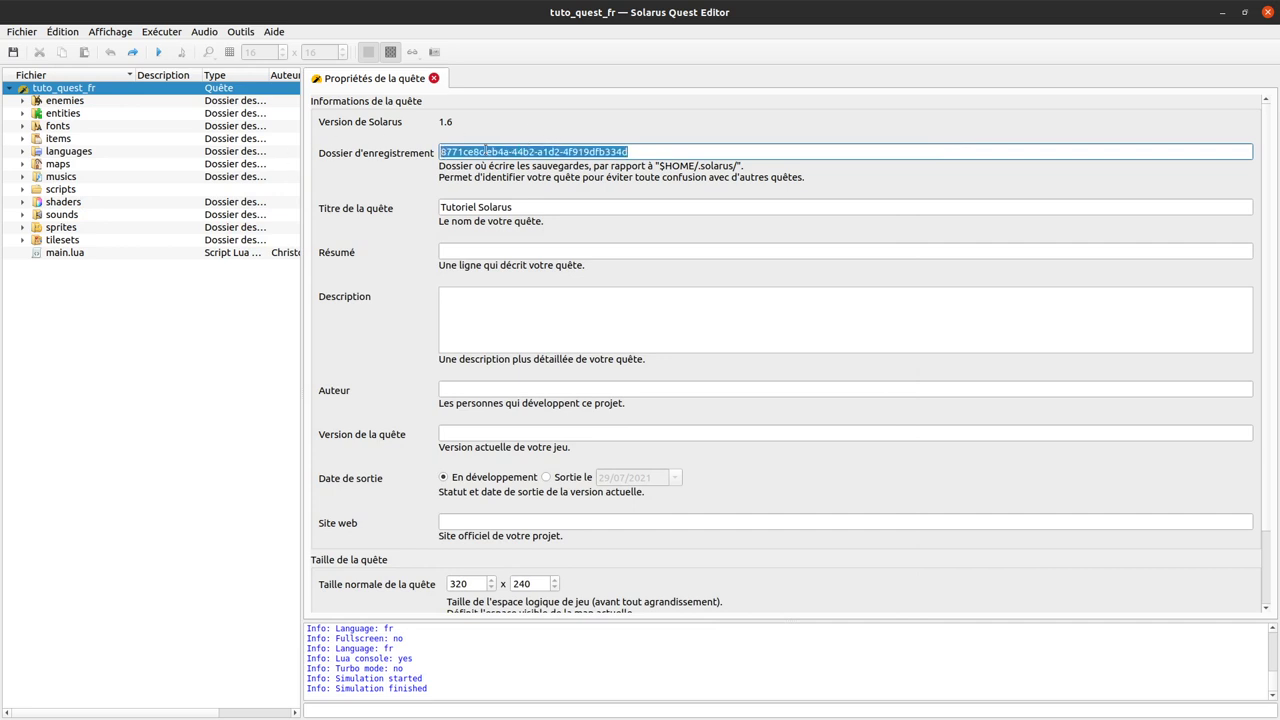
click(486, 151)
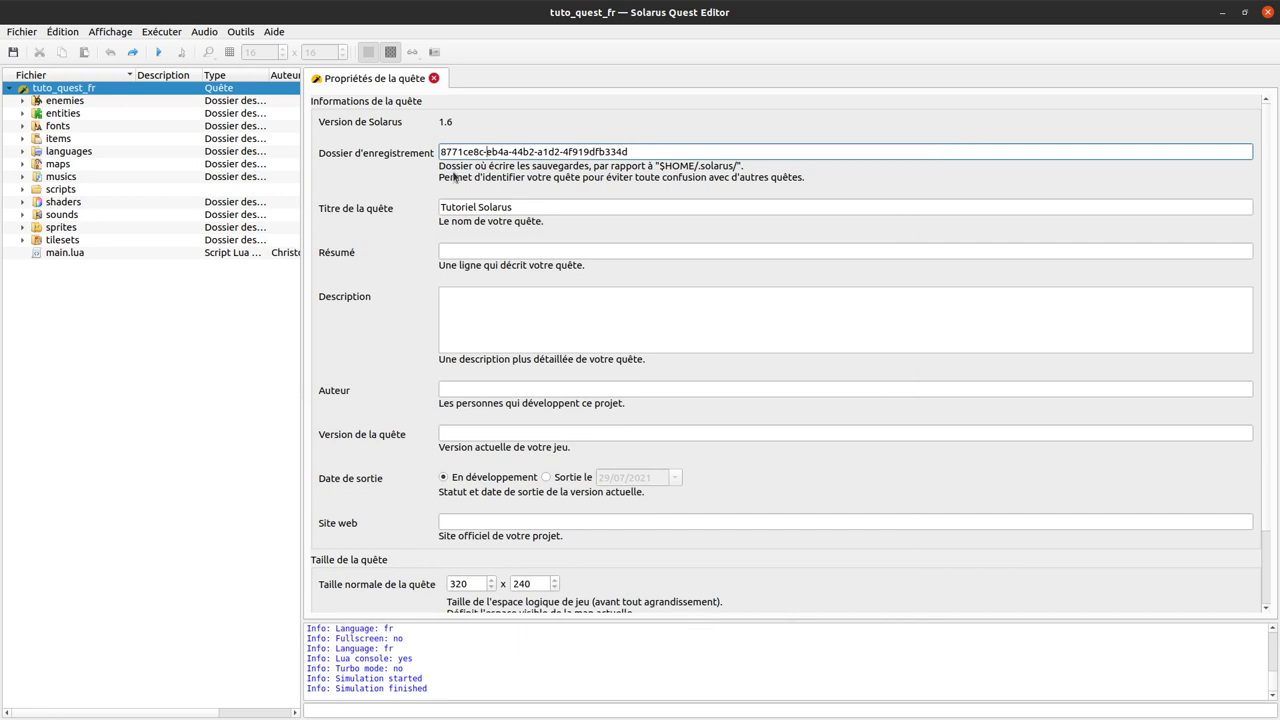
key(Tab)
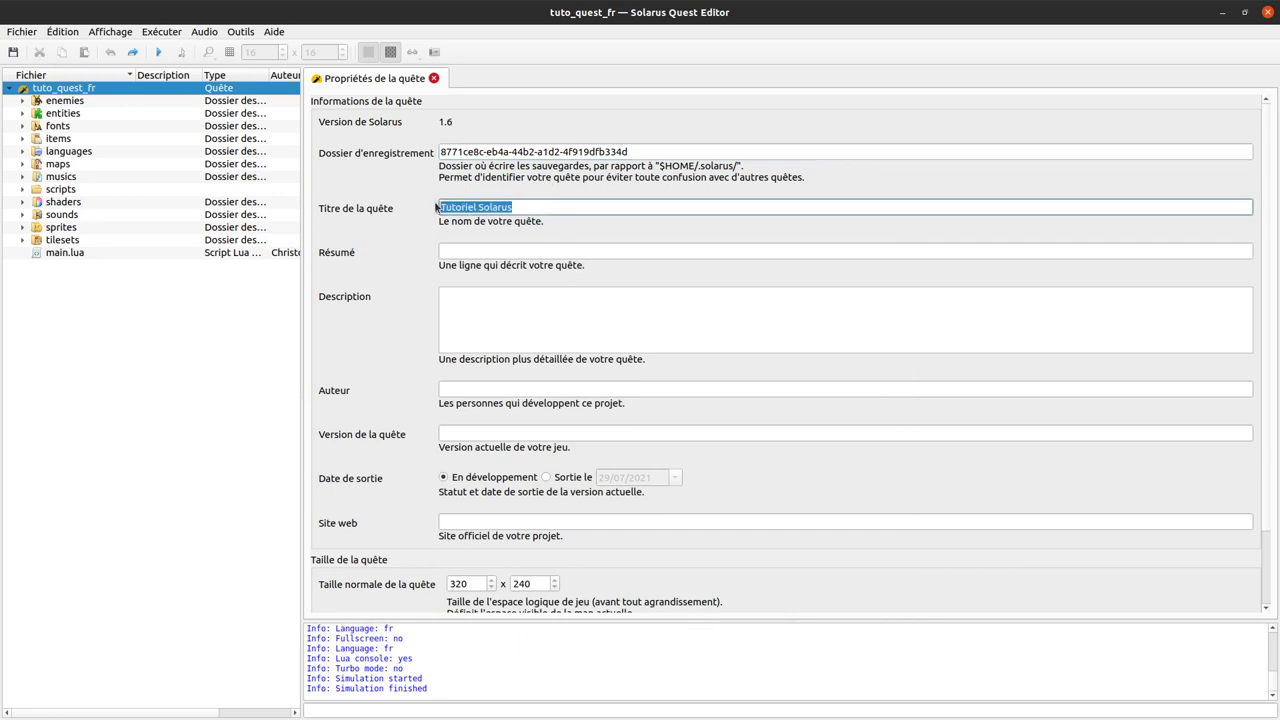
key(Tab)
click(506, 430)
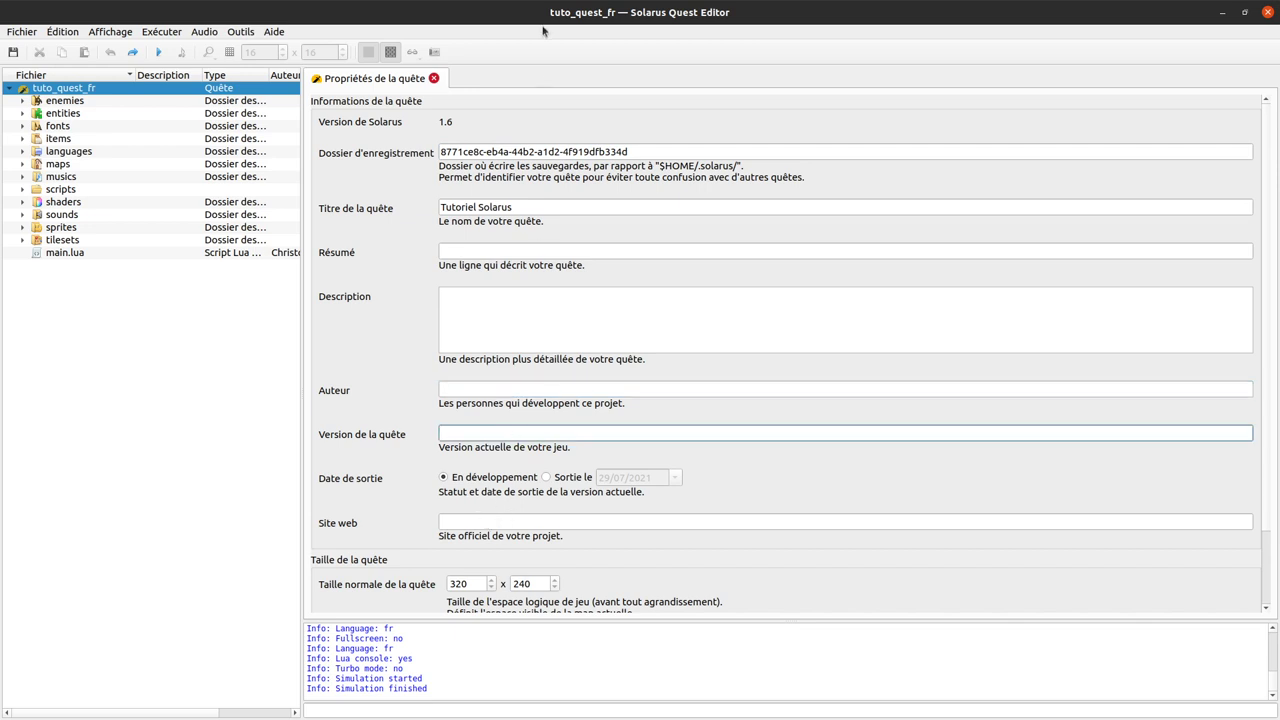
click(533, 252)
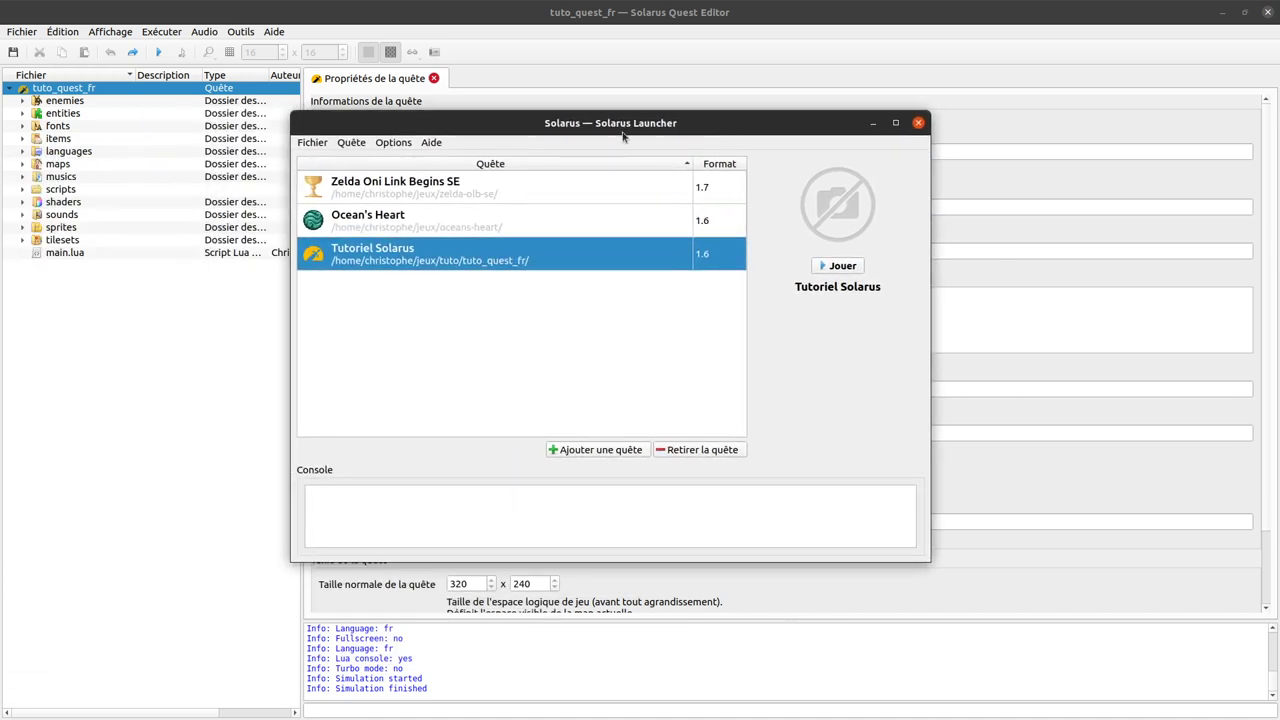
Compare the information shown for Ocean's Heart, Tutoriel Solarus and Zelda Oni Link Begins SE in Solarus Launcher, and close the launcher
drag(623, 134, 411, 166)
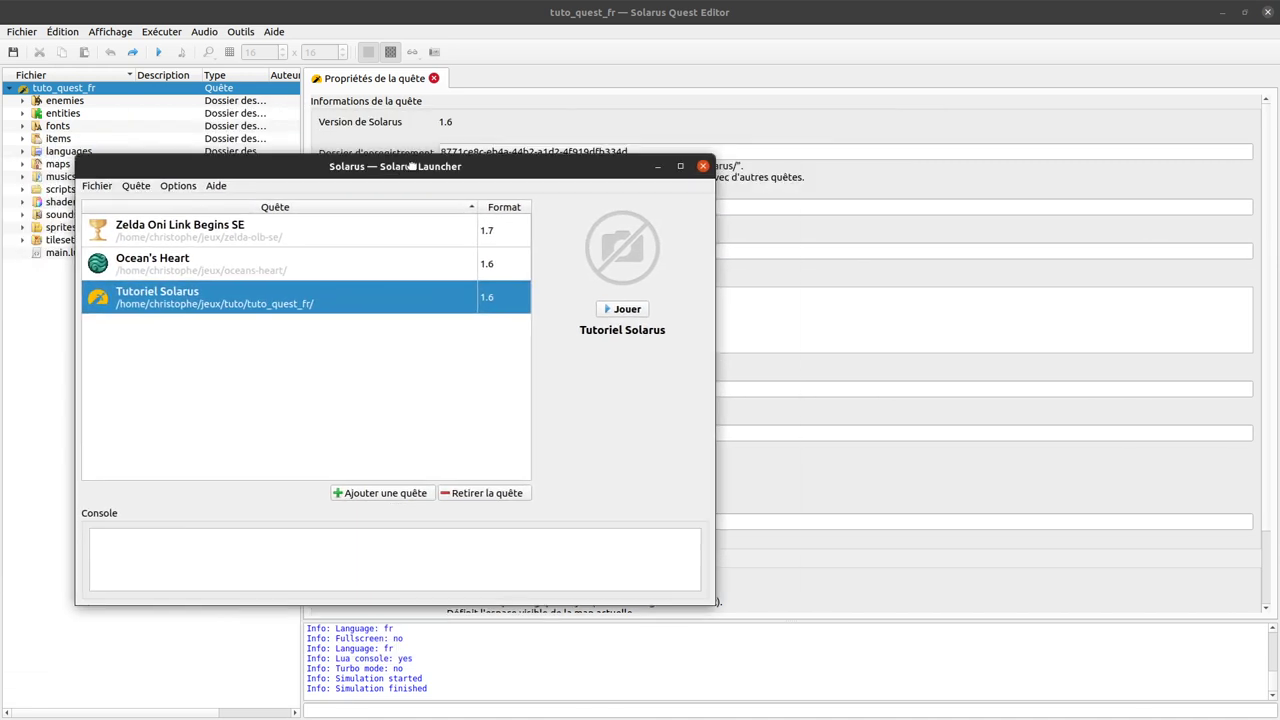
drag(289, 230, 311, 266)
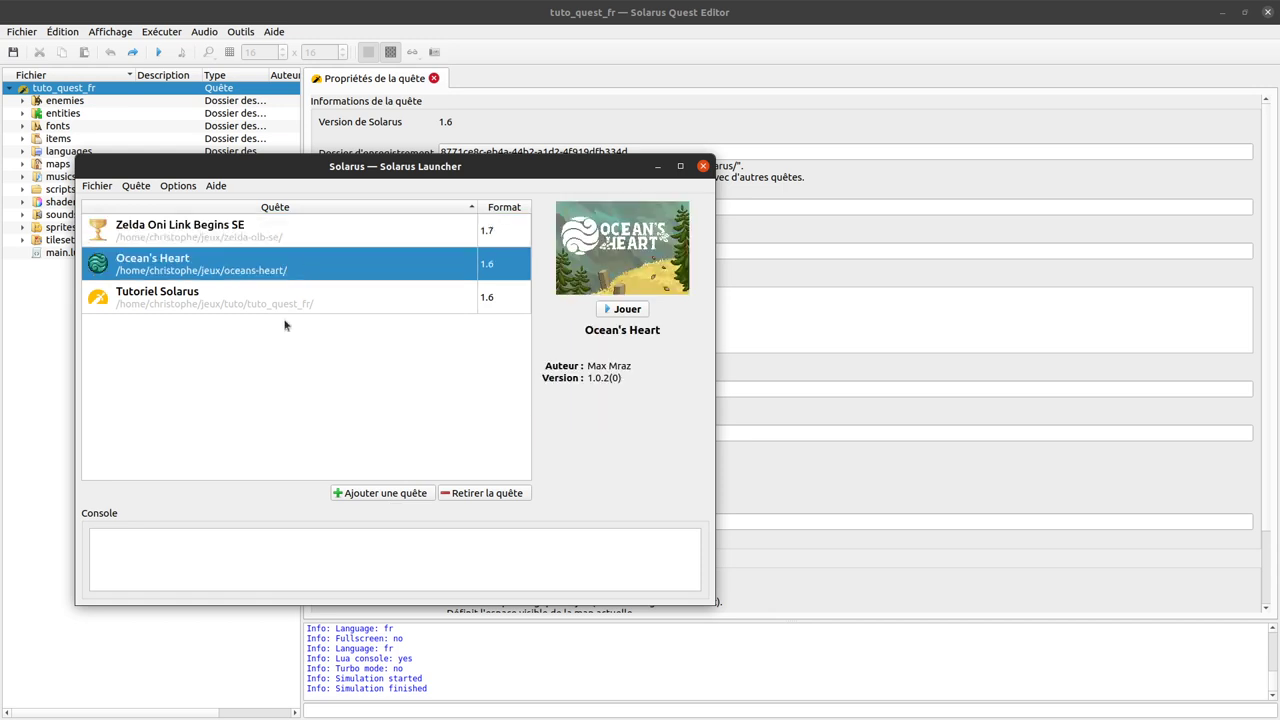
click(310, 297)
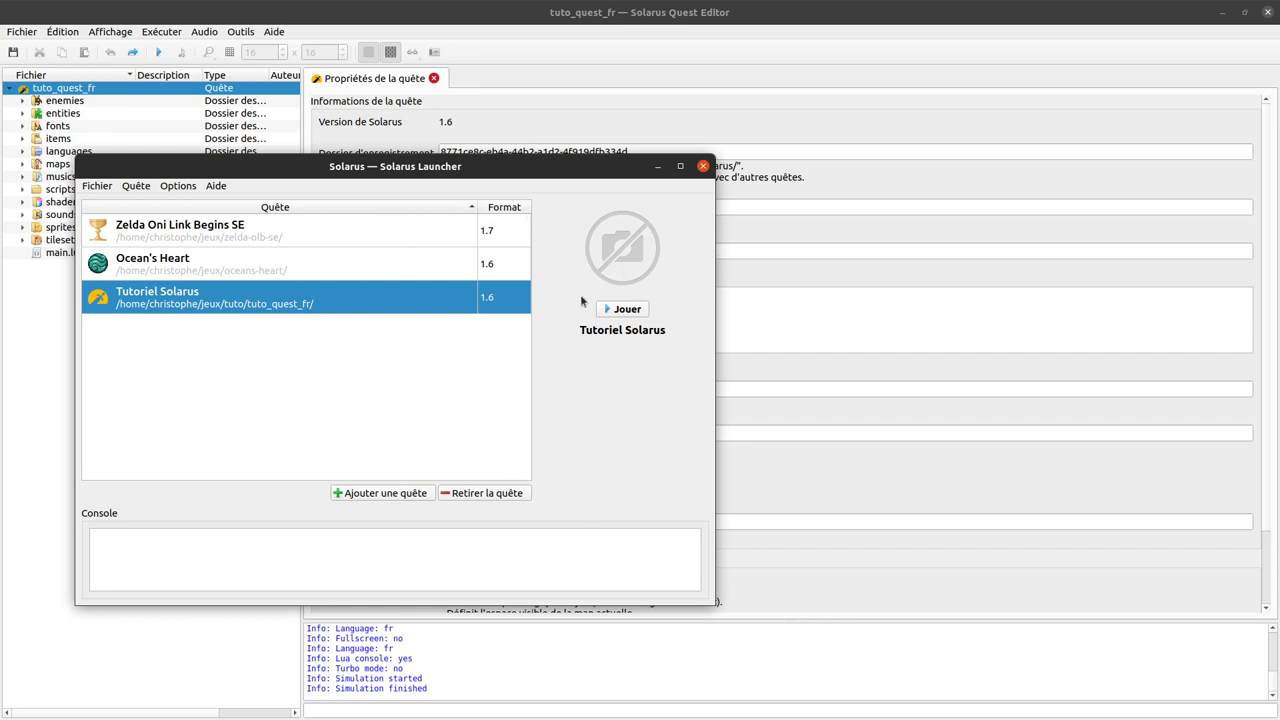
drag(560, 166, 668, 163)
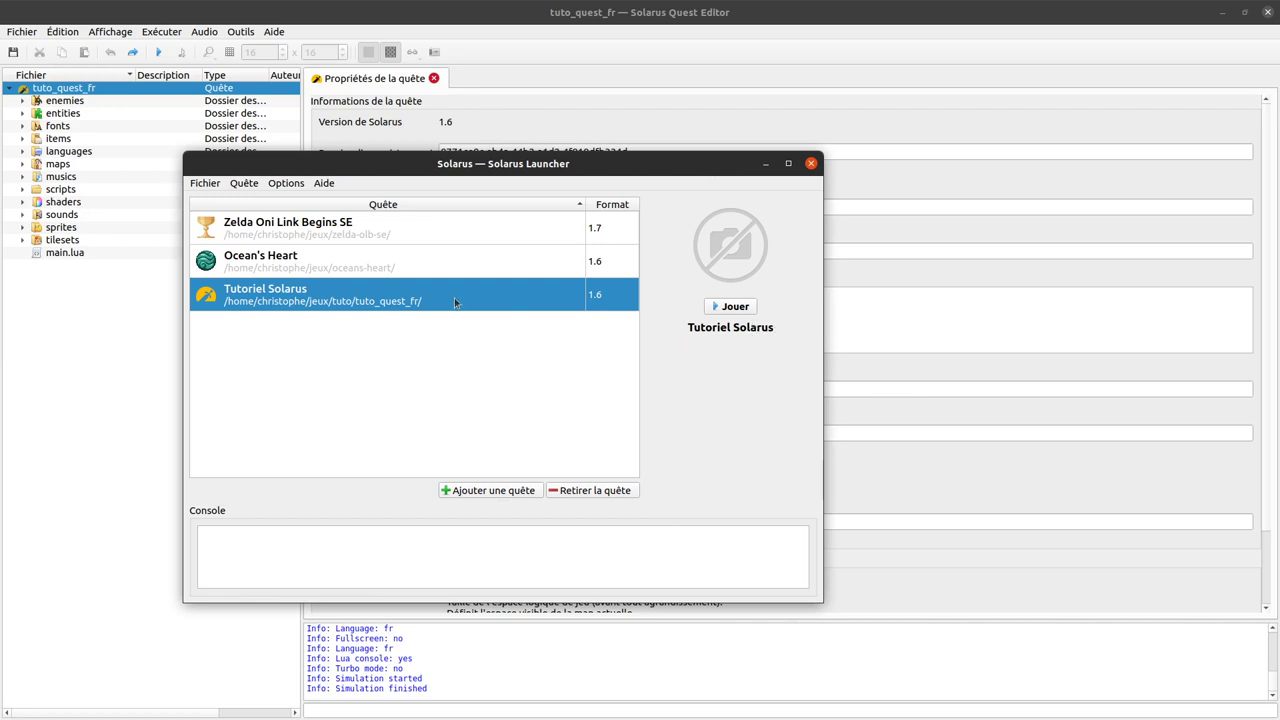
click(352, 226)
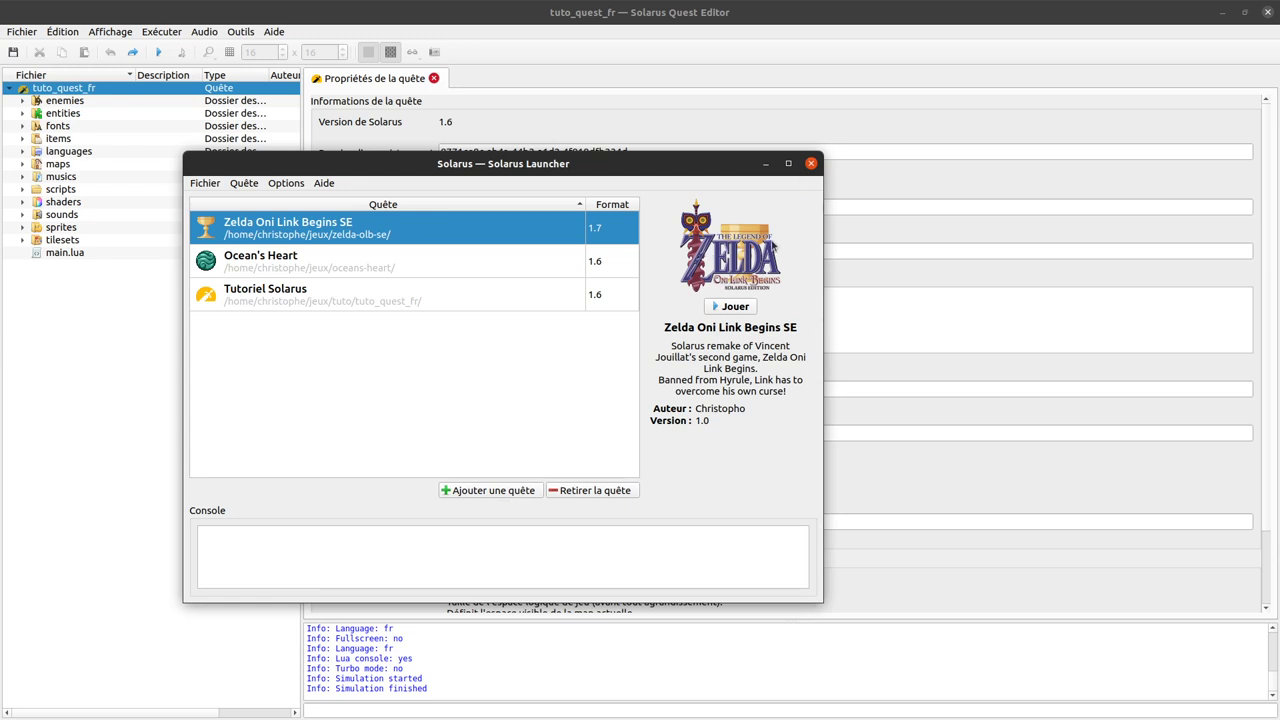
click(811, 163)
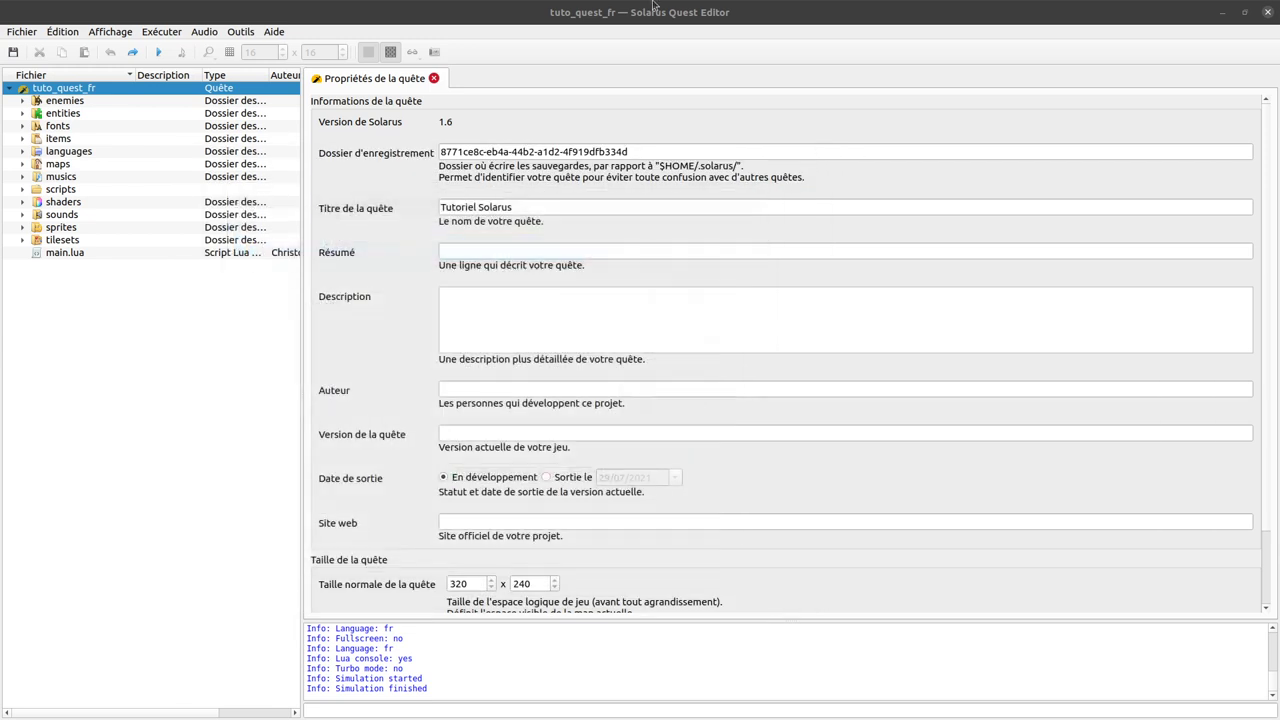
Set the quest's summary to "Quête utilisée pour créer les tutoriels officiels"
click(598, 254)
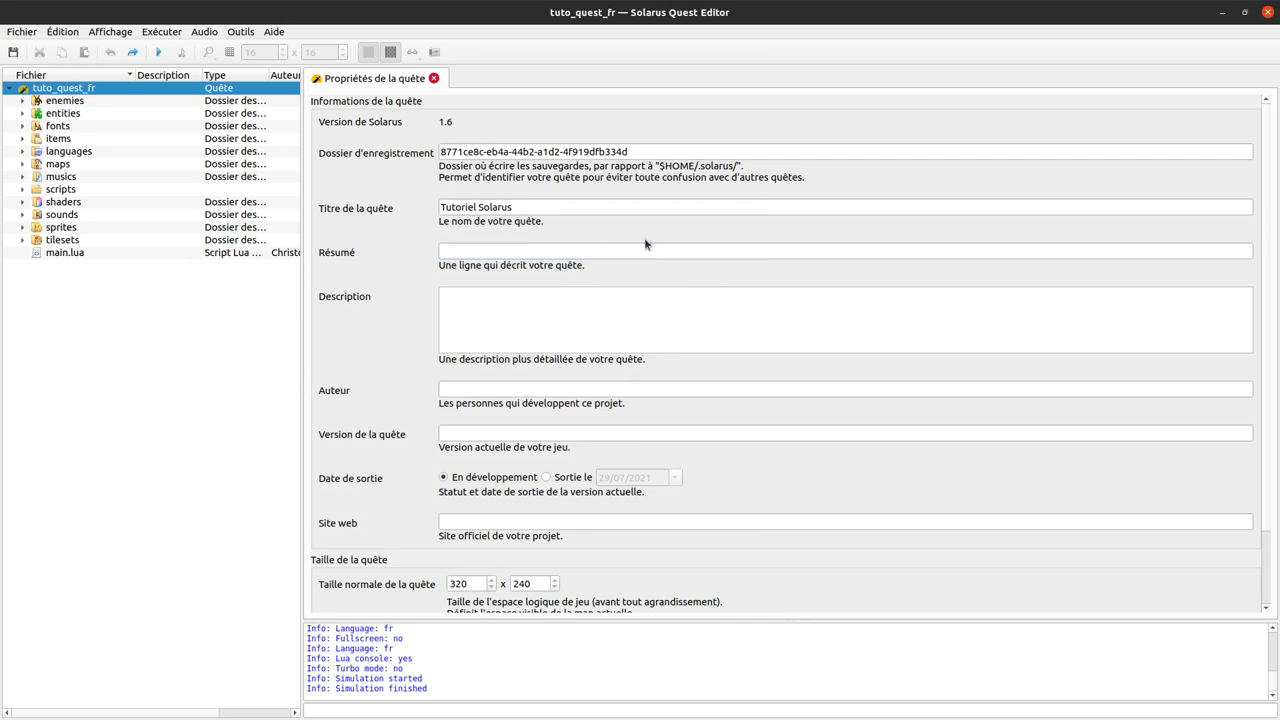
click(653, 250)
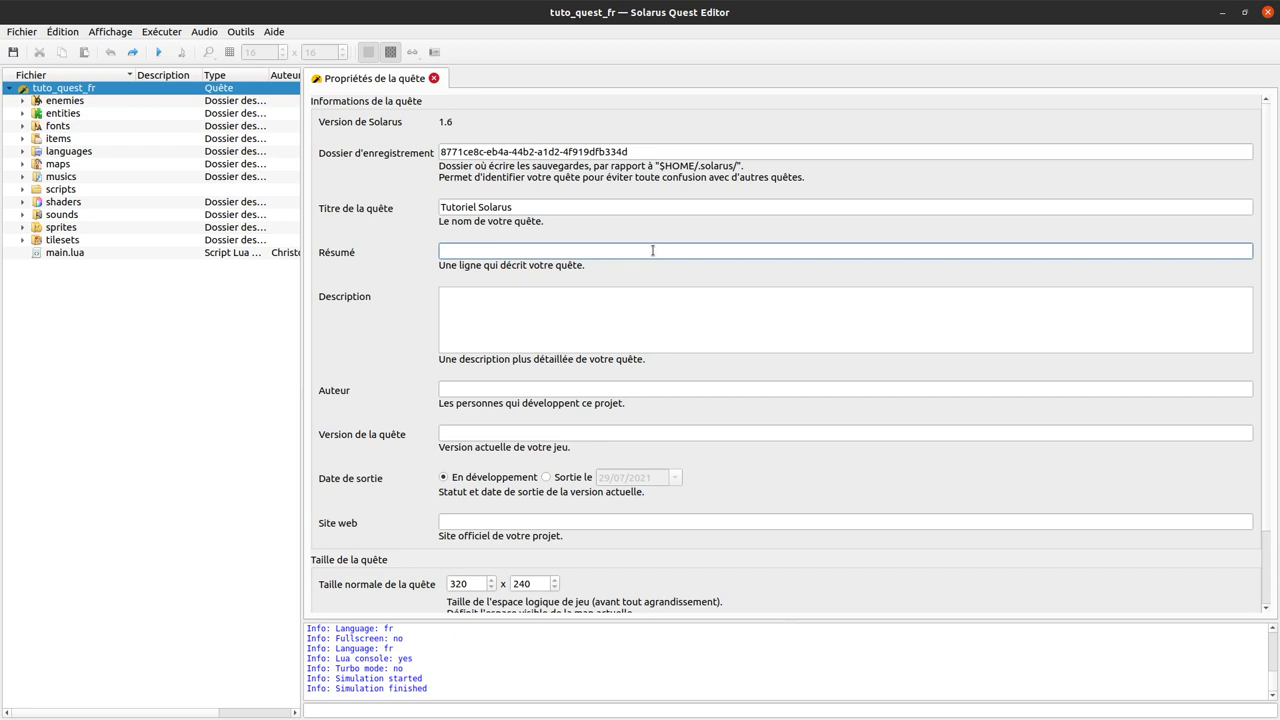
text(Qu)
text(ête utilisée pour)
text( créer les tutoriels )
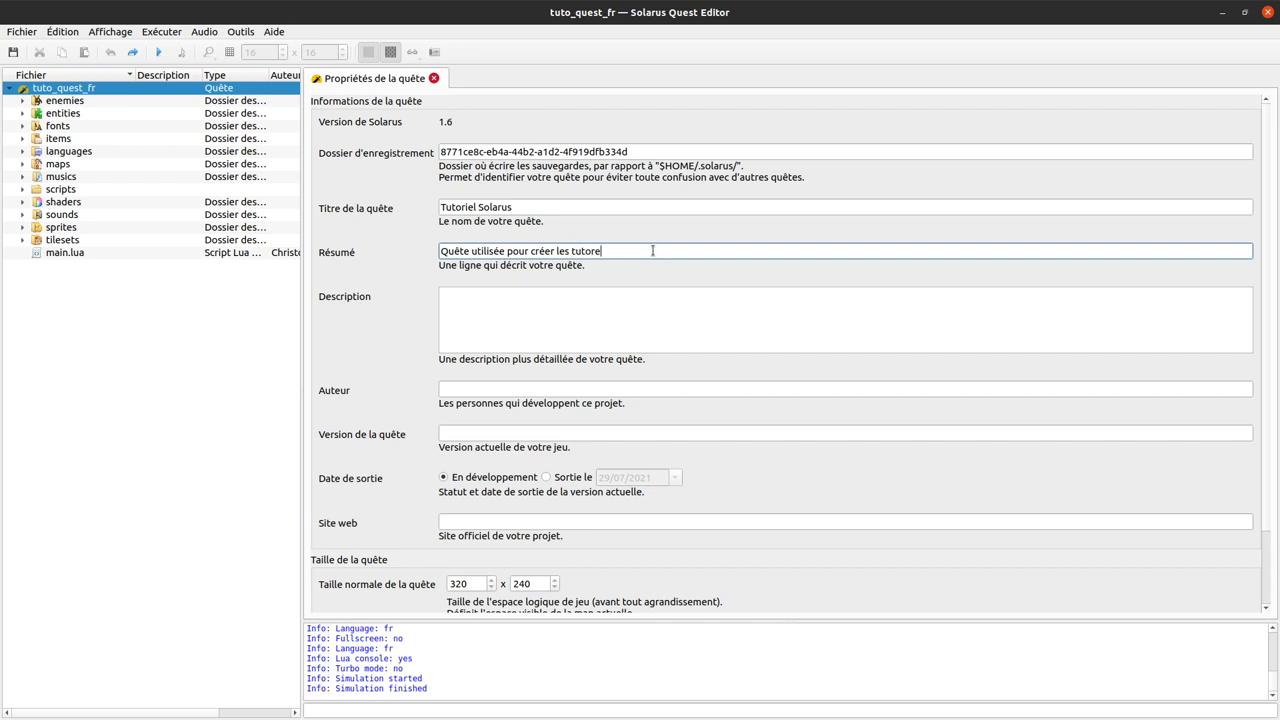
text(officiels)
Fill in the description with a line about the tutorial playlist on the author's YouTube channel and "Ces tutoriels sont compatibles avec Solarus 1.6."
click(634, 329)
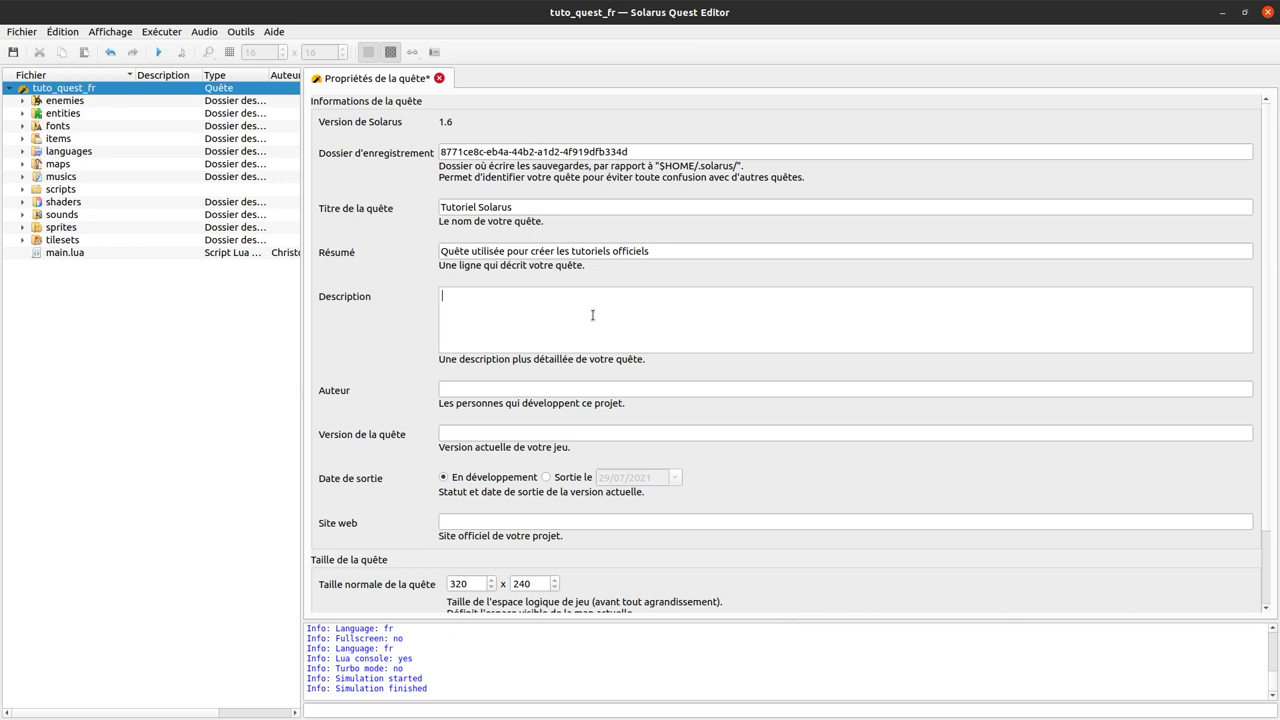
text(Retrouvez la playlist des tutoria chaînels sur la chaîne)
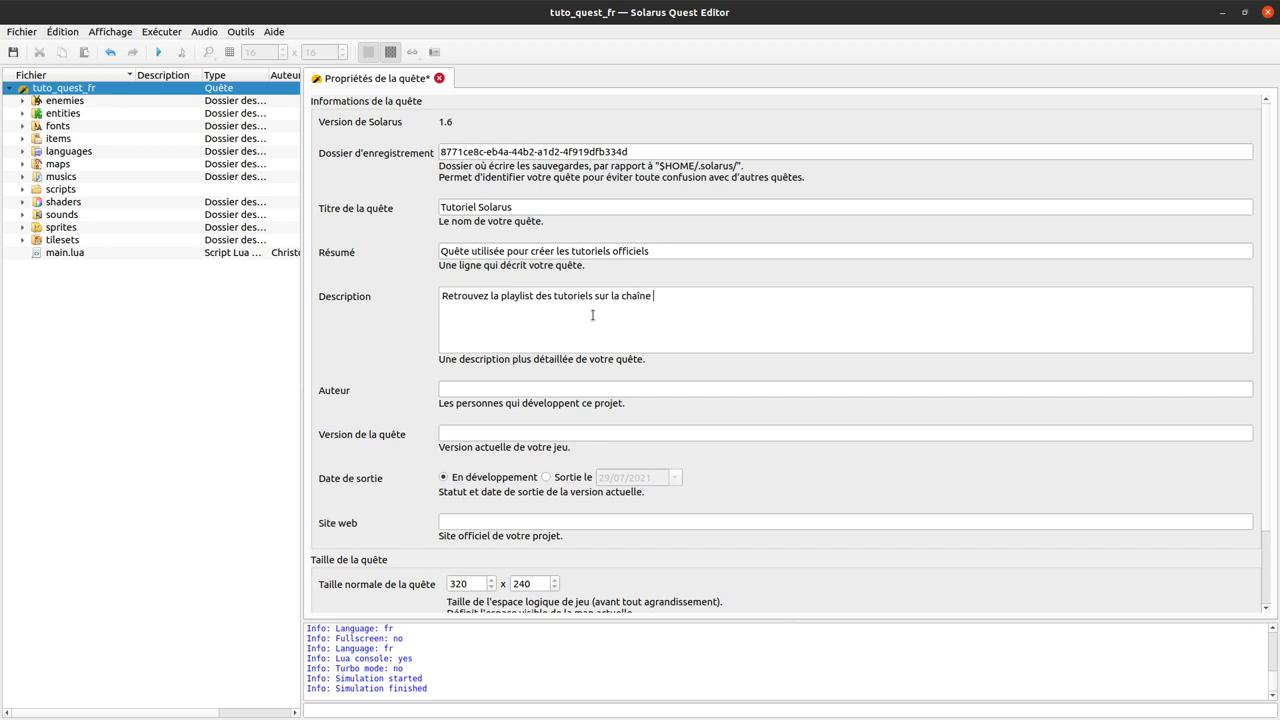
text( YouTube de Christopho.)
key(Return)
text(Ces tutori)
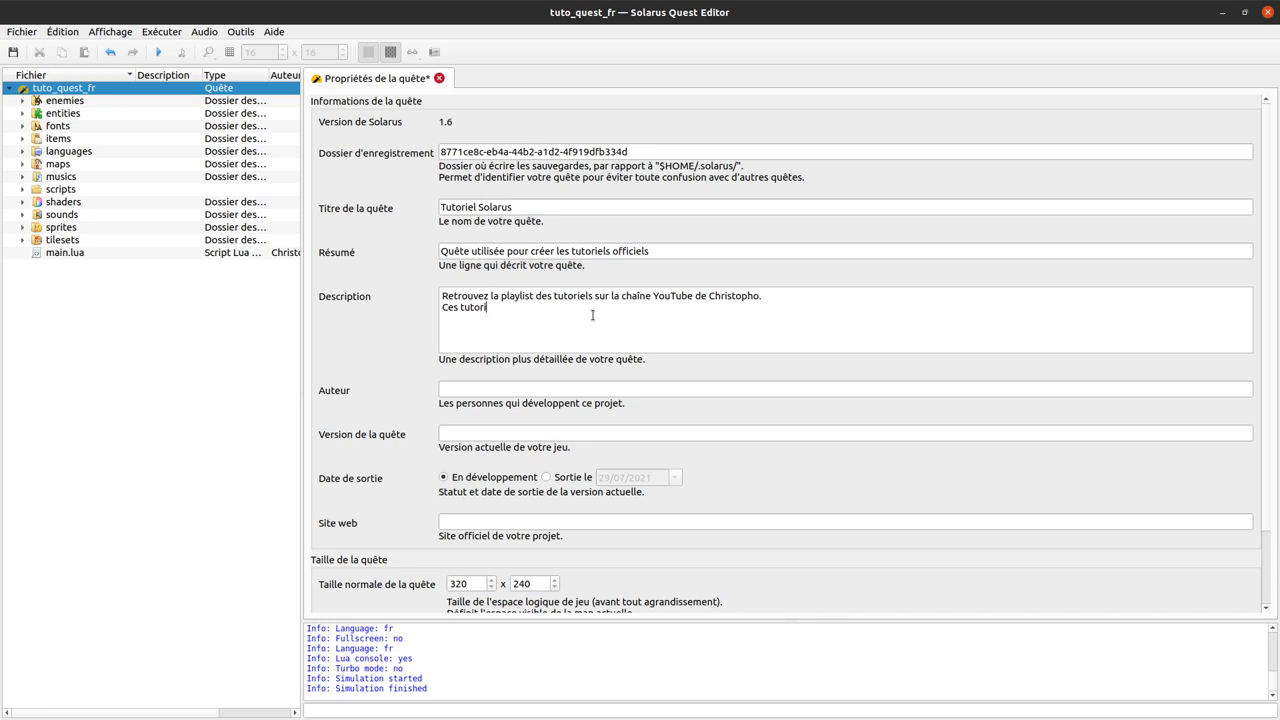
text(els sont compati)
text(bles avec Solarus 1.6.)
Enter the author's name in the quest properties and leave the quest version empty
click(720, 383)
text(Christopho)
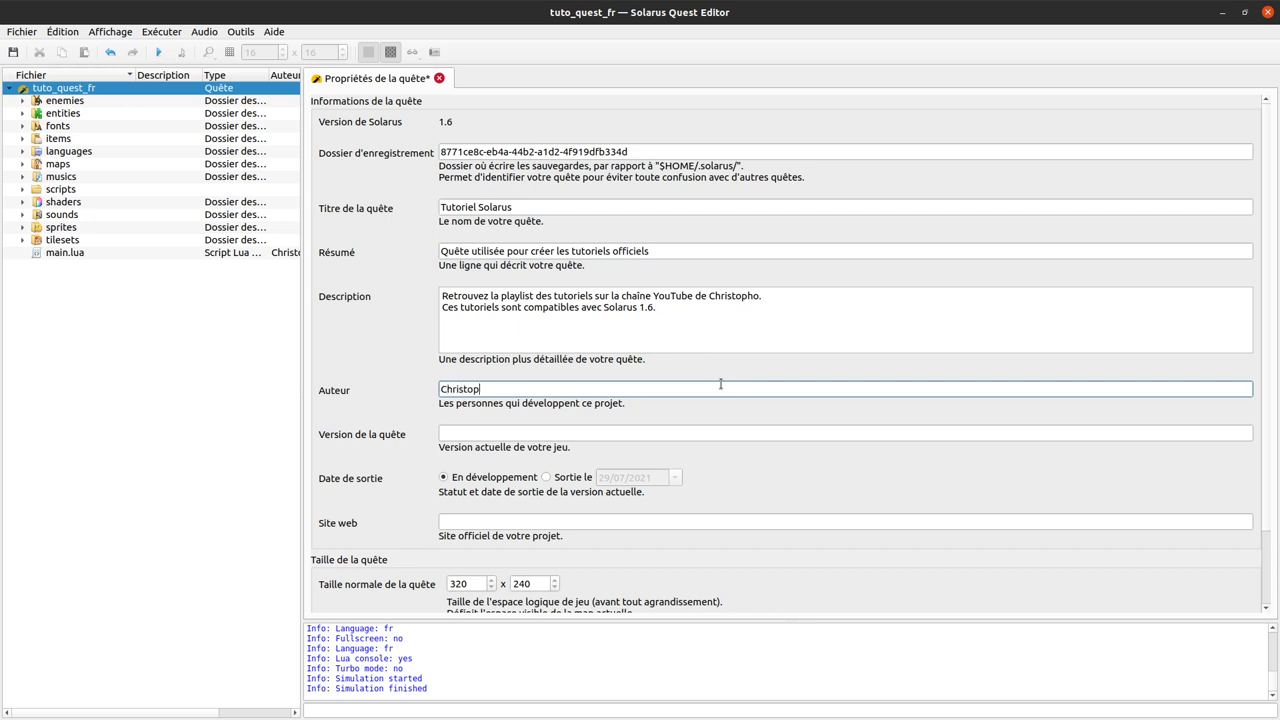
click(731, 431)
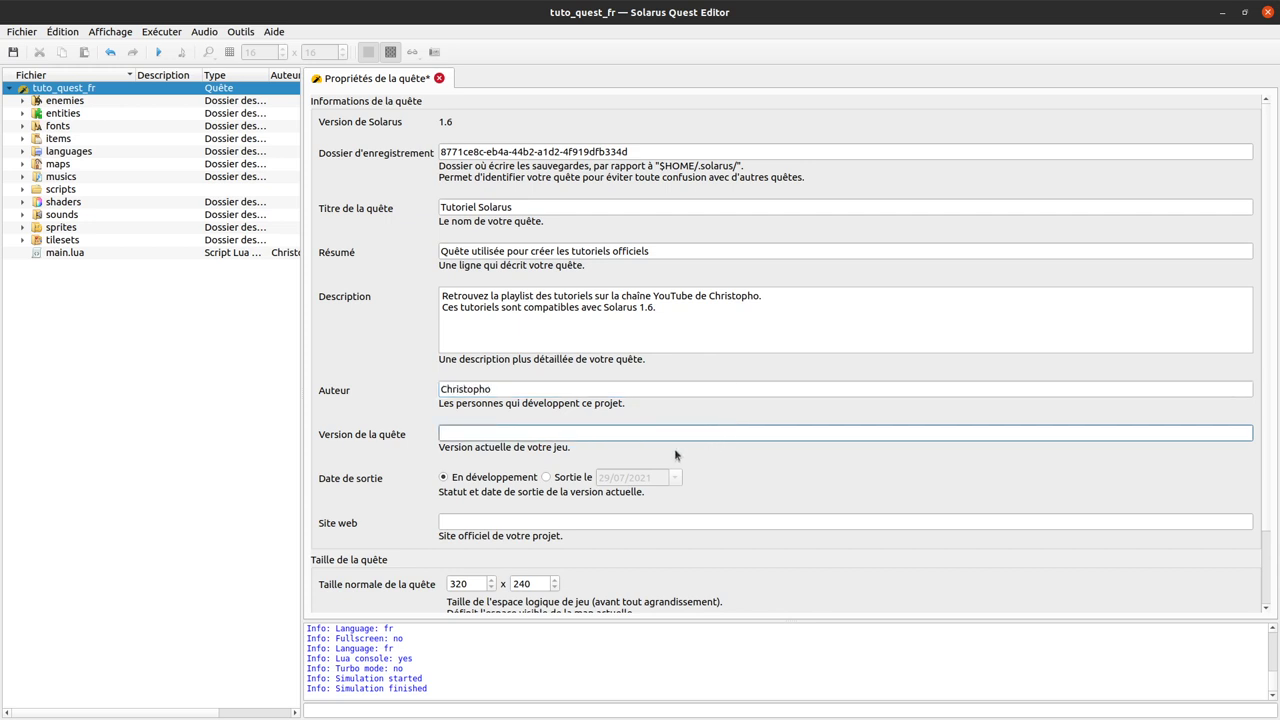
Try marking the quest as released with a release date, and set its status back to in development
click(571, 478)
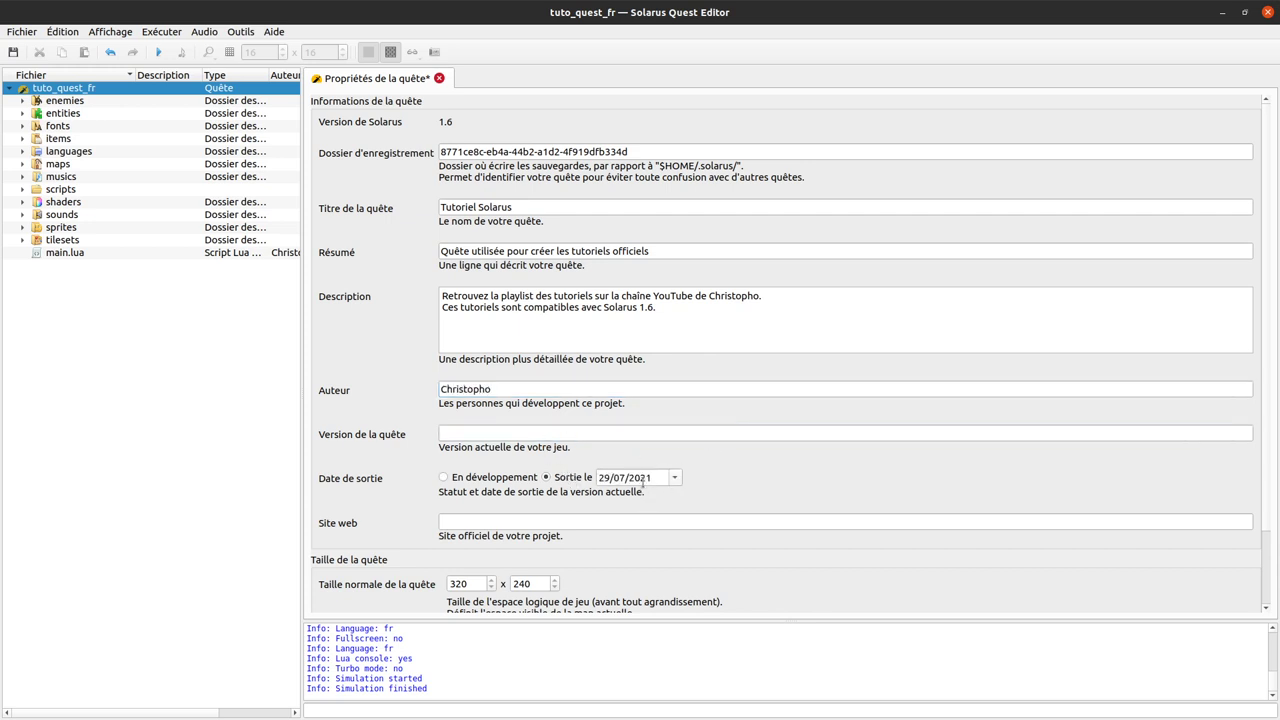
click(641, 478)
scroll(582, 441, down, 2)
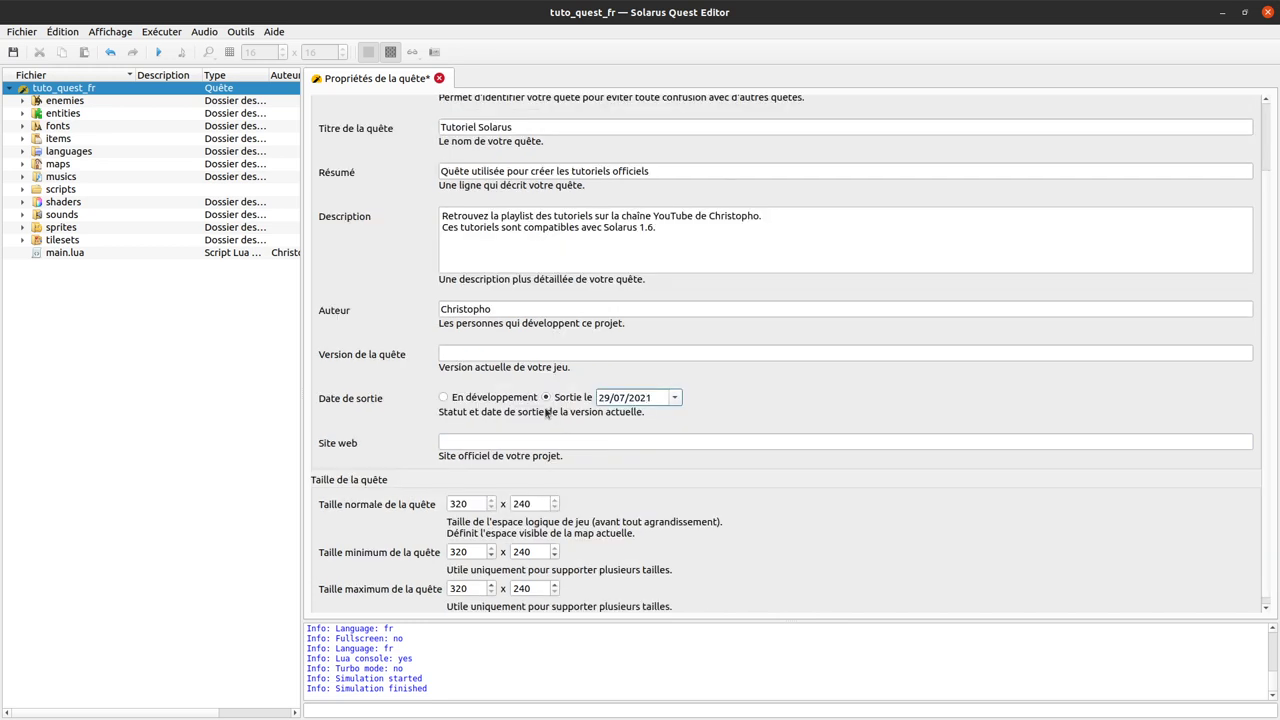
click(521, 397)
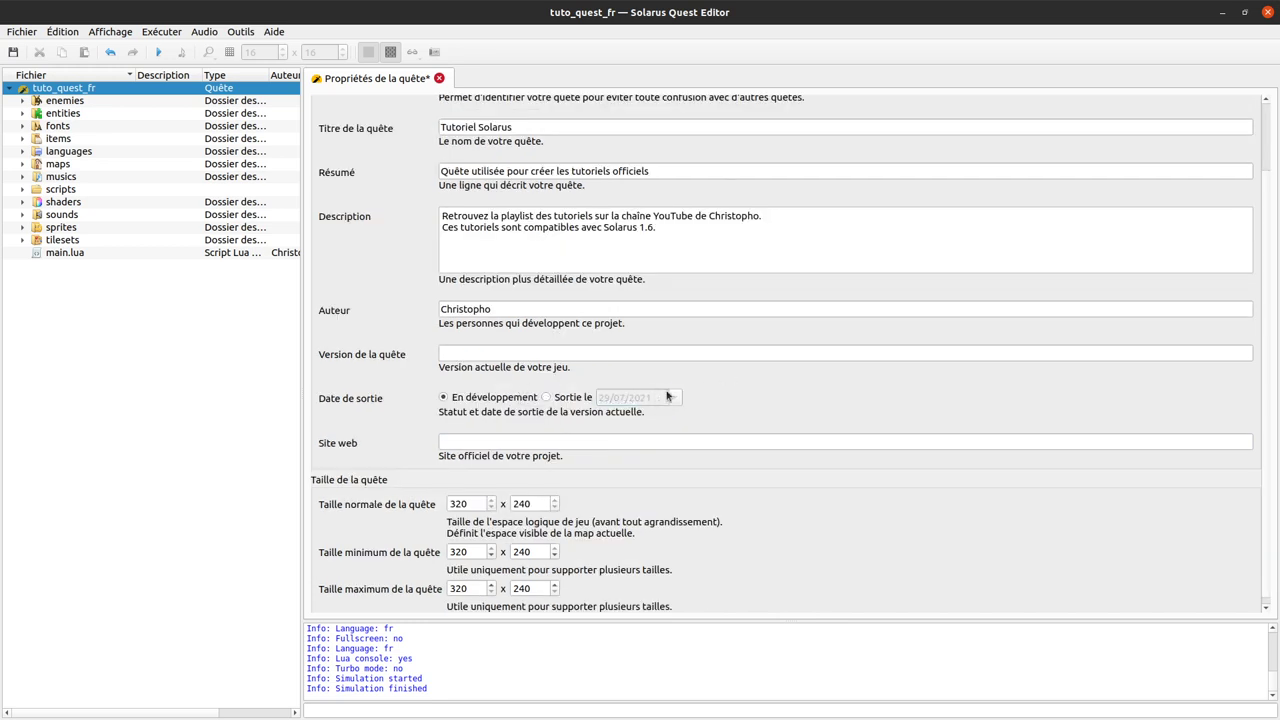
scroll(490, 330, down, 1)
click(540, 436)
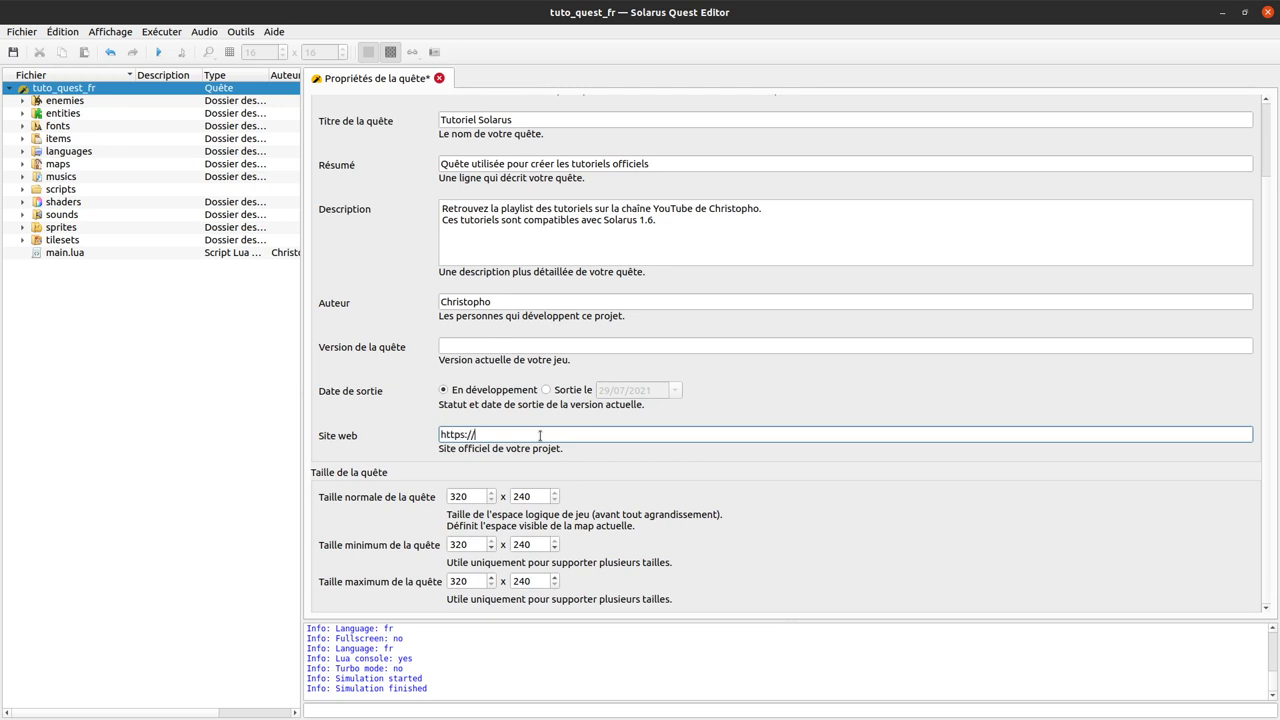
text(https://www.solarus-games.org)
key(ctrl+s)
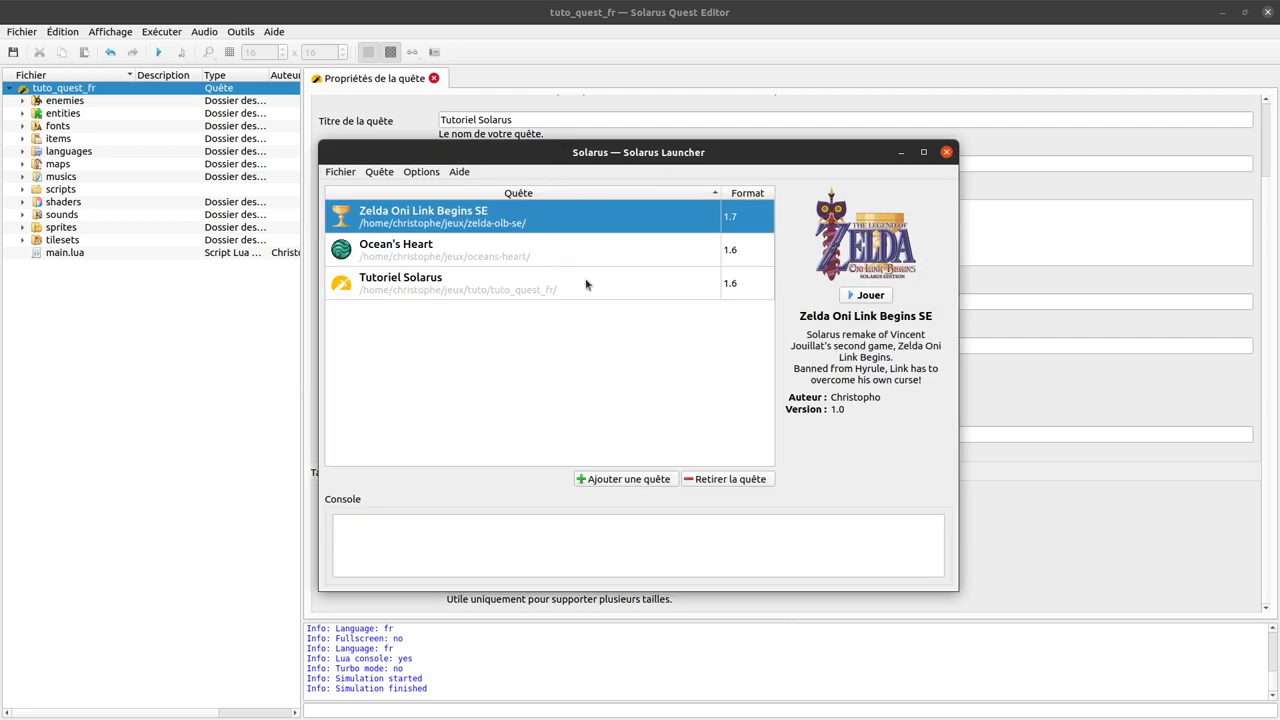
Select Tutoriel Solarus in Solarus Launcher and compare its displayed information with the quest properties alongside
click(577, 285)
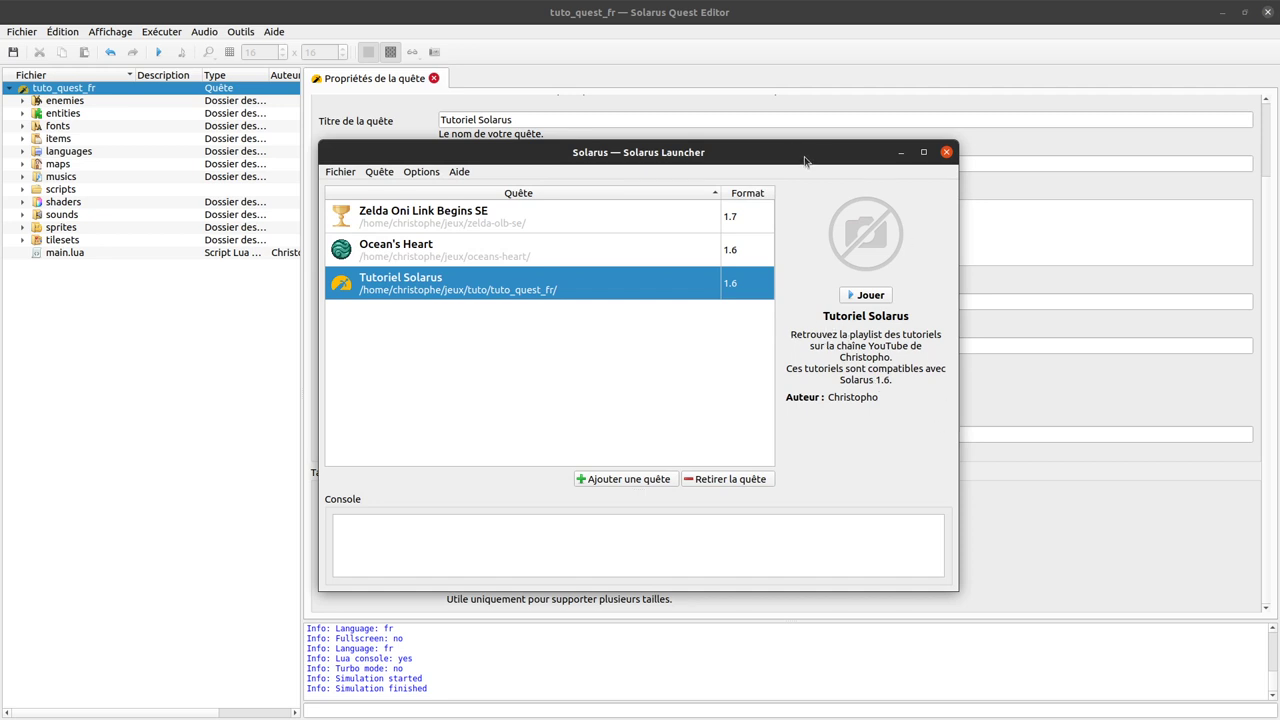
drag(804, 157, 1089, 167)
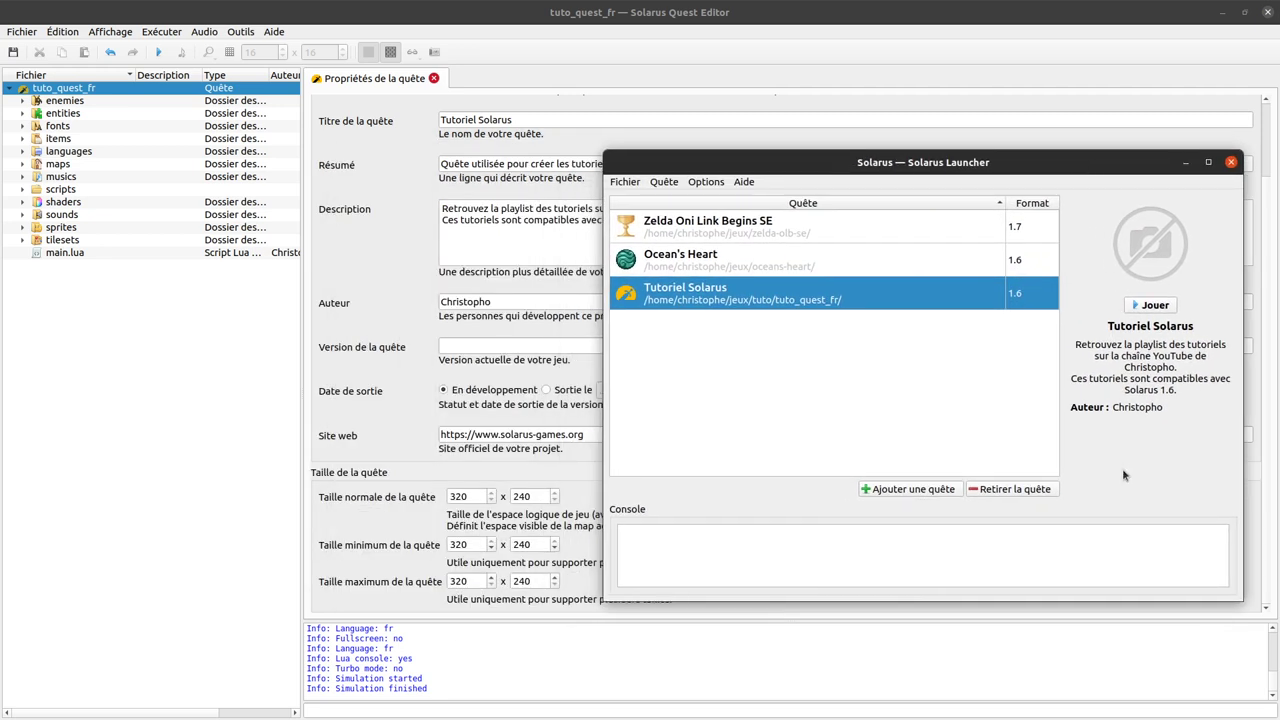
scroll(453, 161, up, 2)
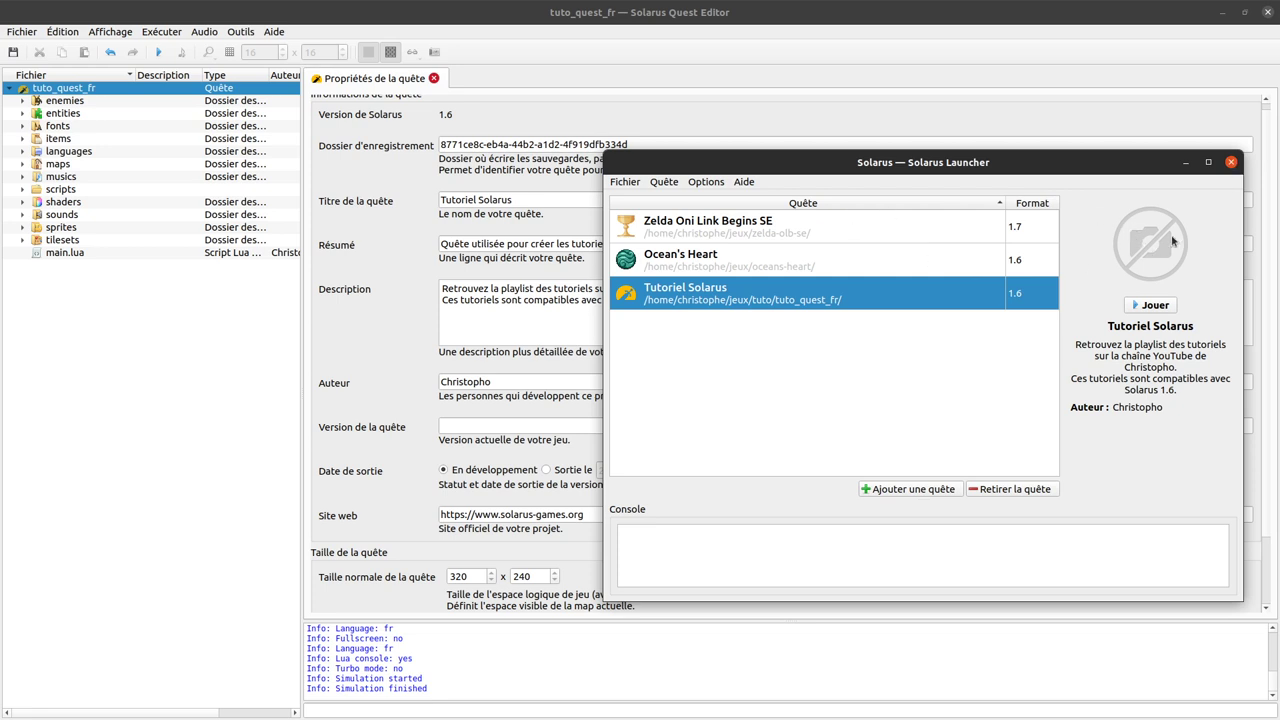
Compare the logos of Zelda Oni Link Begins SE and Ocean's Heart with Tutoriel Solarus, and close the launcher
click(880, 228)
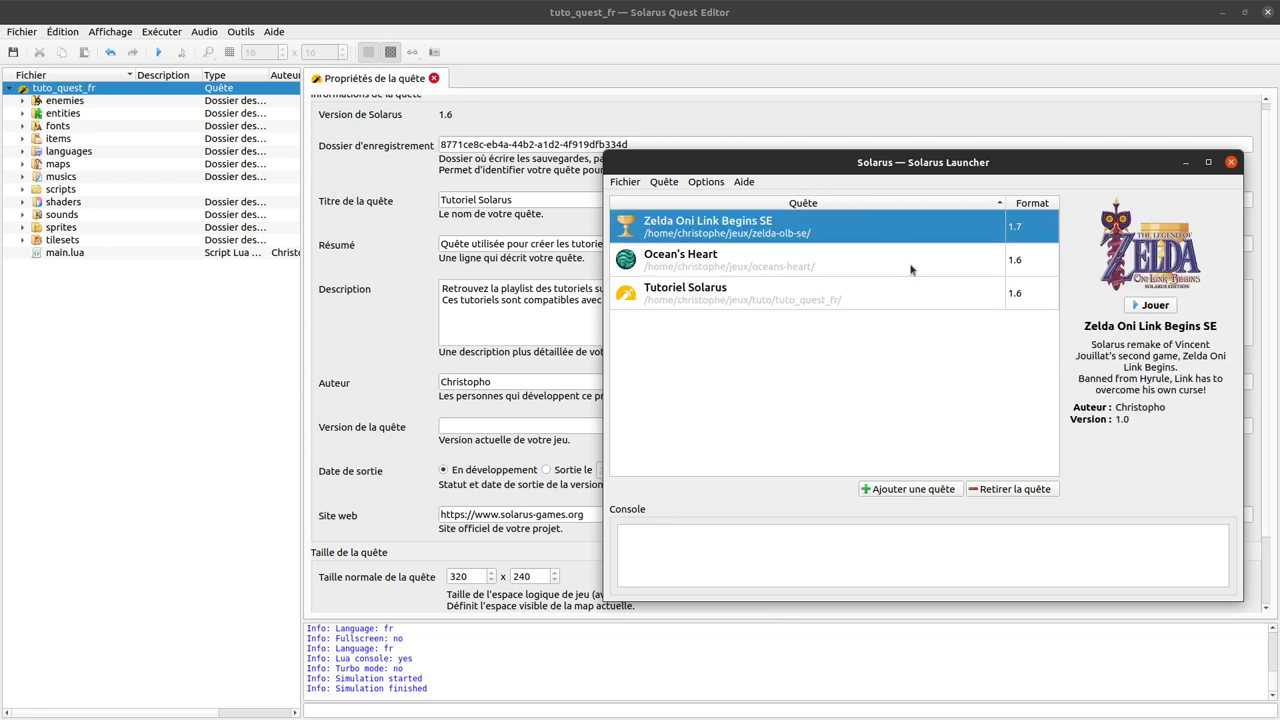
click(911, 268)
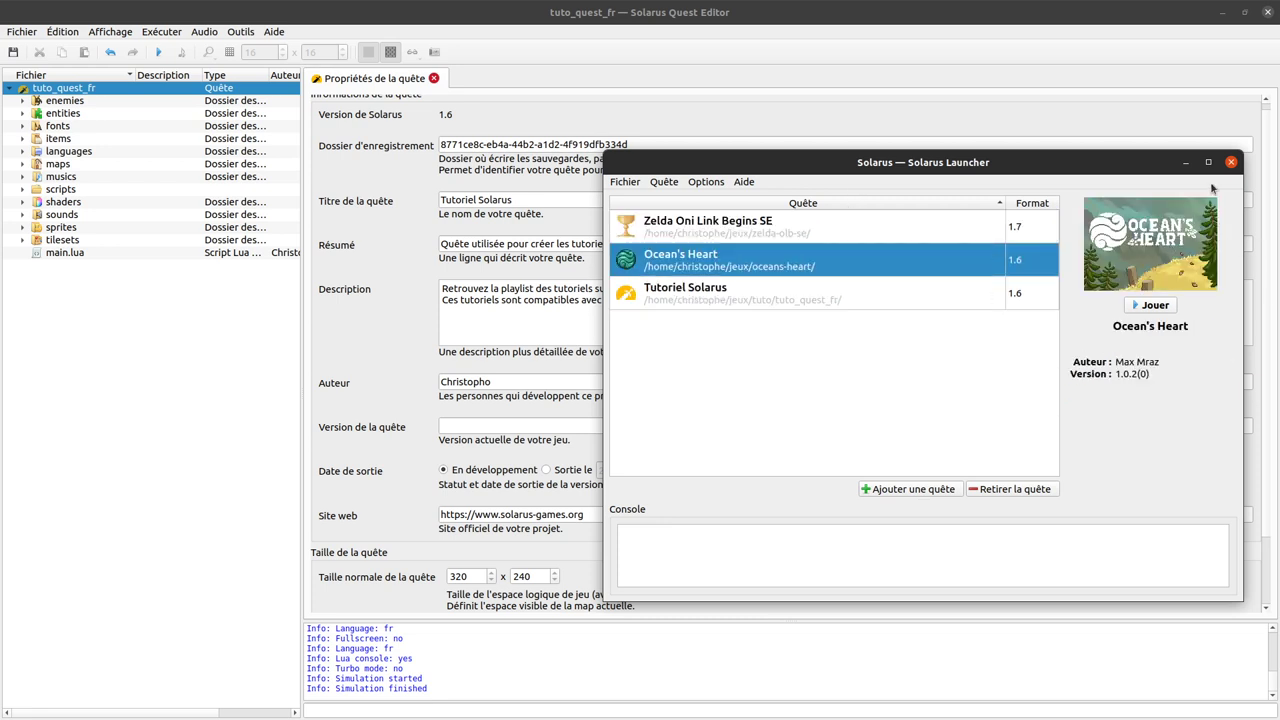
click(918, 305)
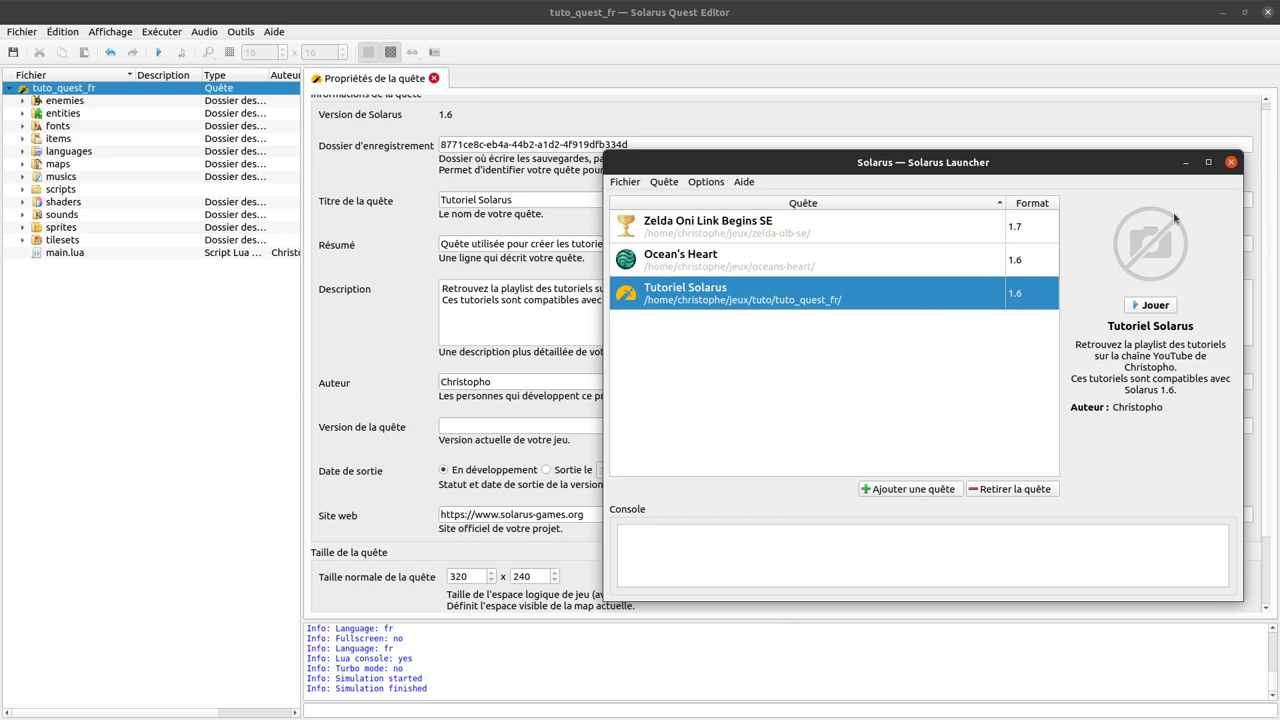
click(1231, 162)
Open the online Solarus documentation, close the duplicate main page, read the Quest logos and icons page, and return to the quest editor
scroll(644, 459, down, 2)
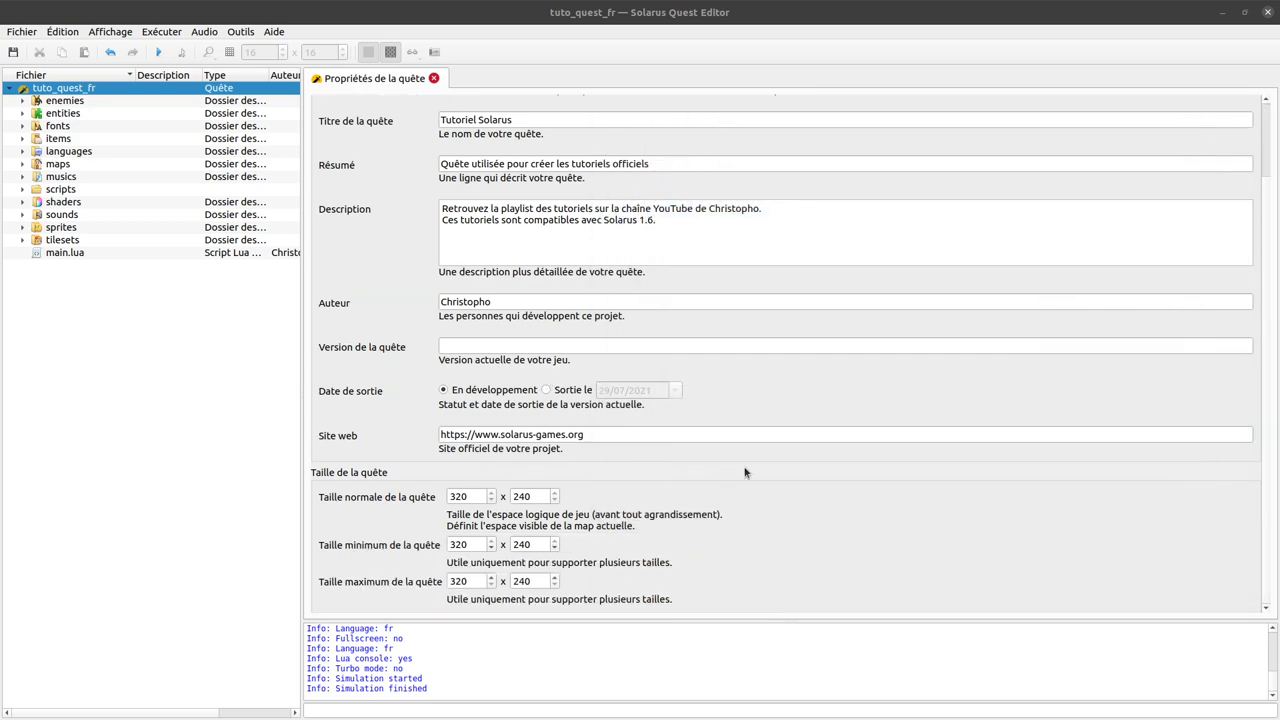
scroll(745, 472, up, 2)
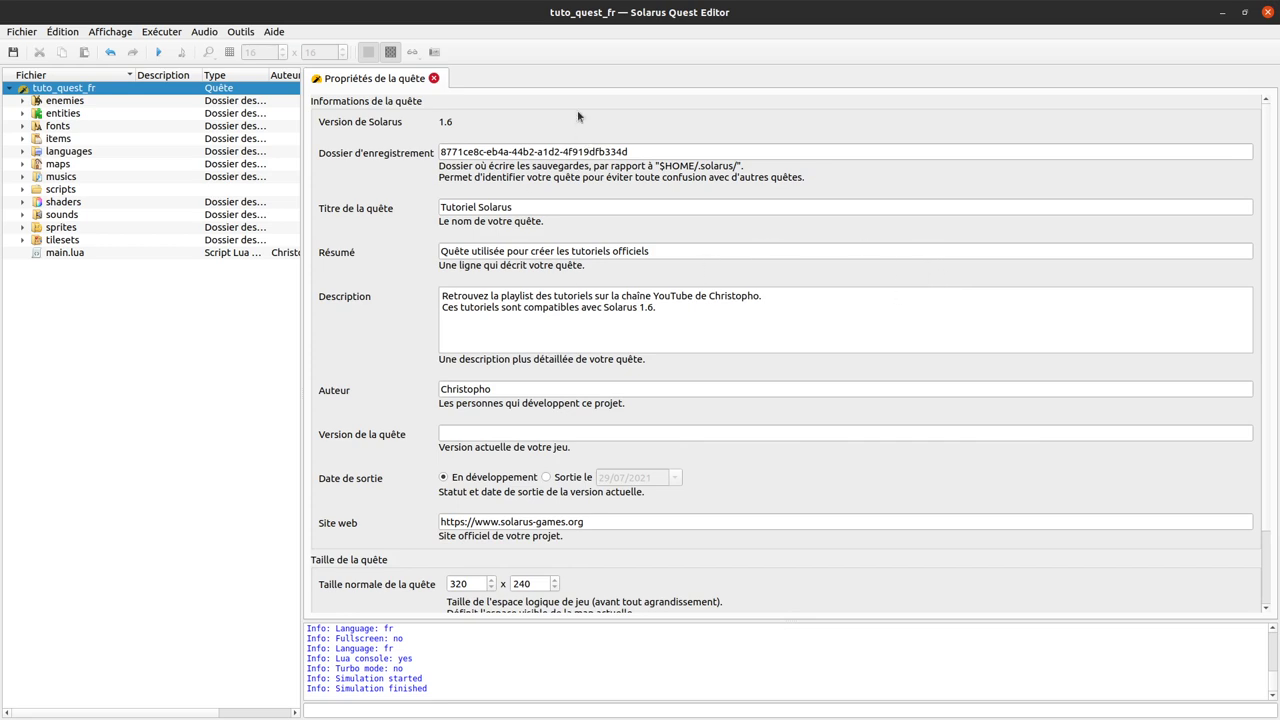
key(F1)
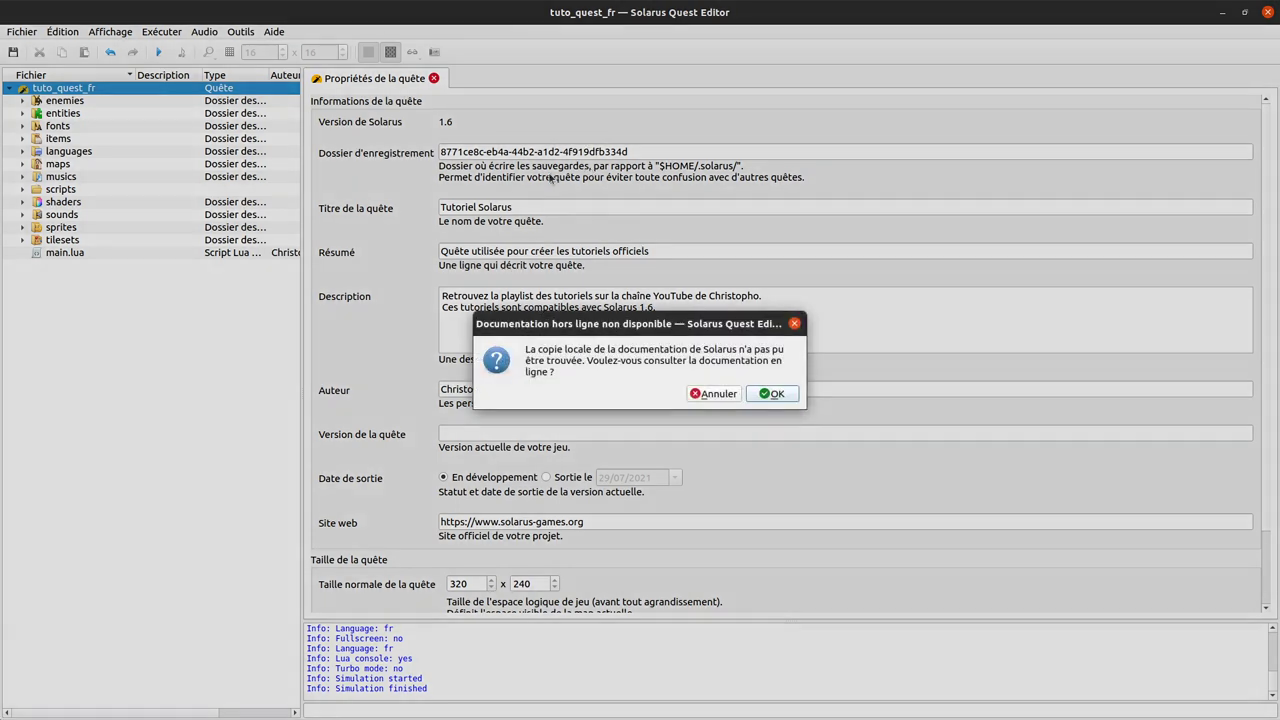
click(781, 394)
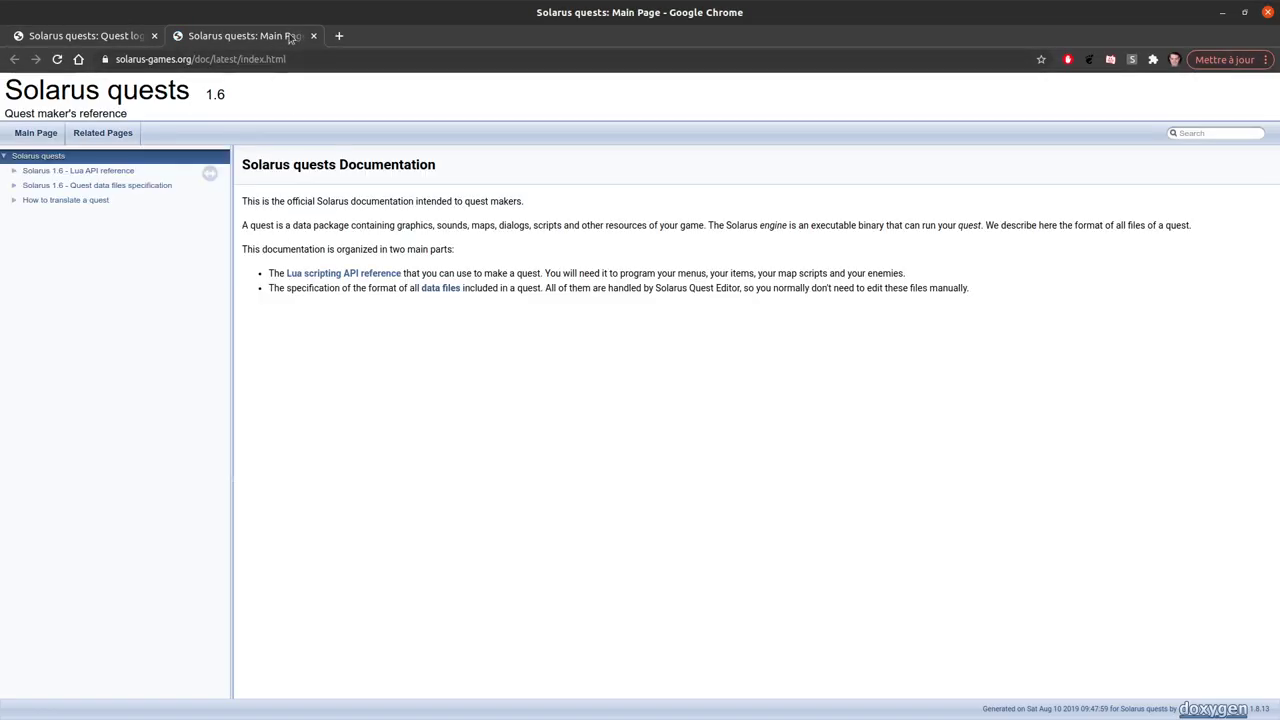
click(313, 35)
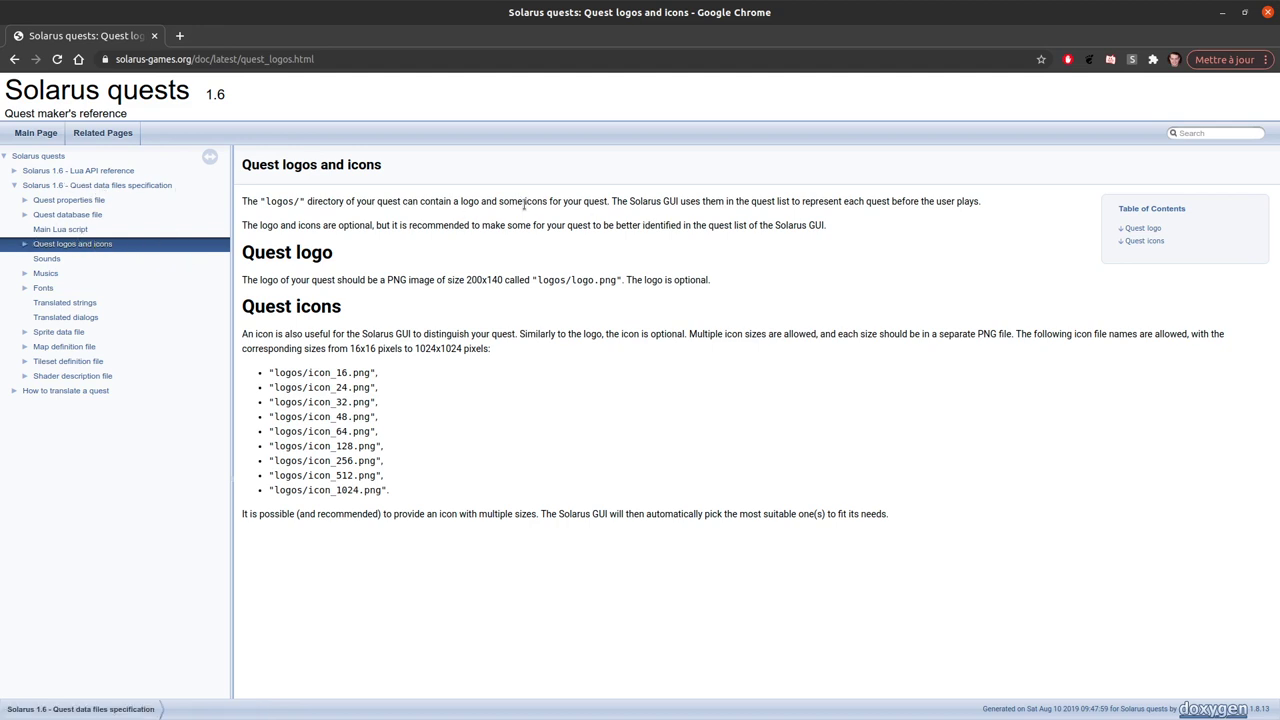
key(ctrl+a)
click(776, 588)
key(alt+Tab)
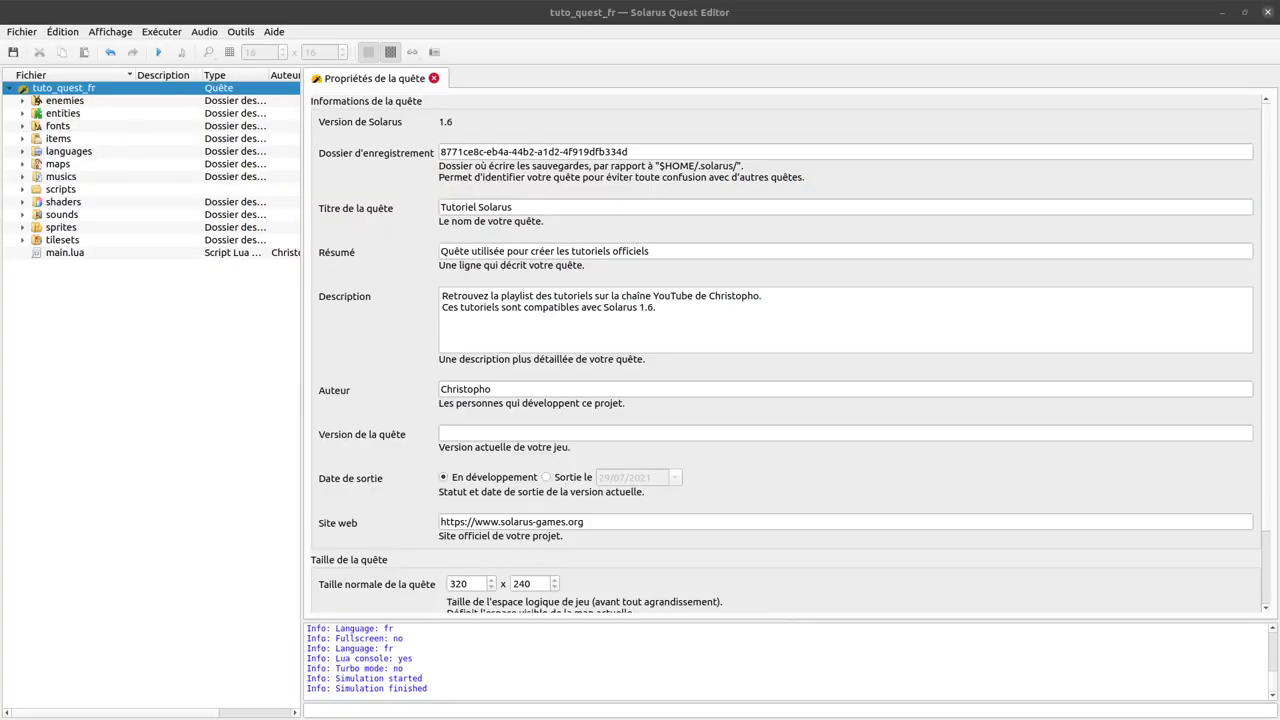
Switch to Solarus Launcher, view the logo and icon of Ocean's Heart, and return to the quest editor
key(alt+Tab)
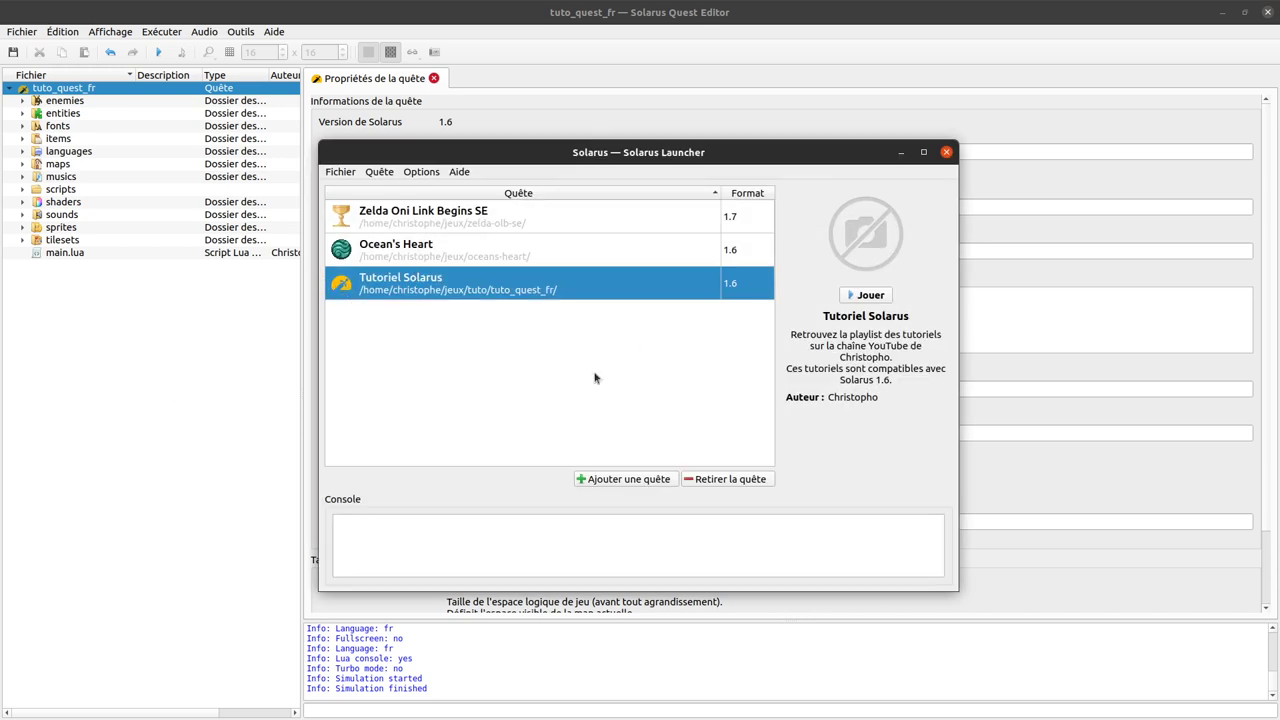
click(468, 243)
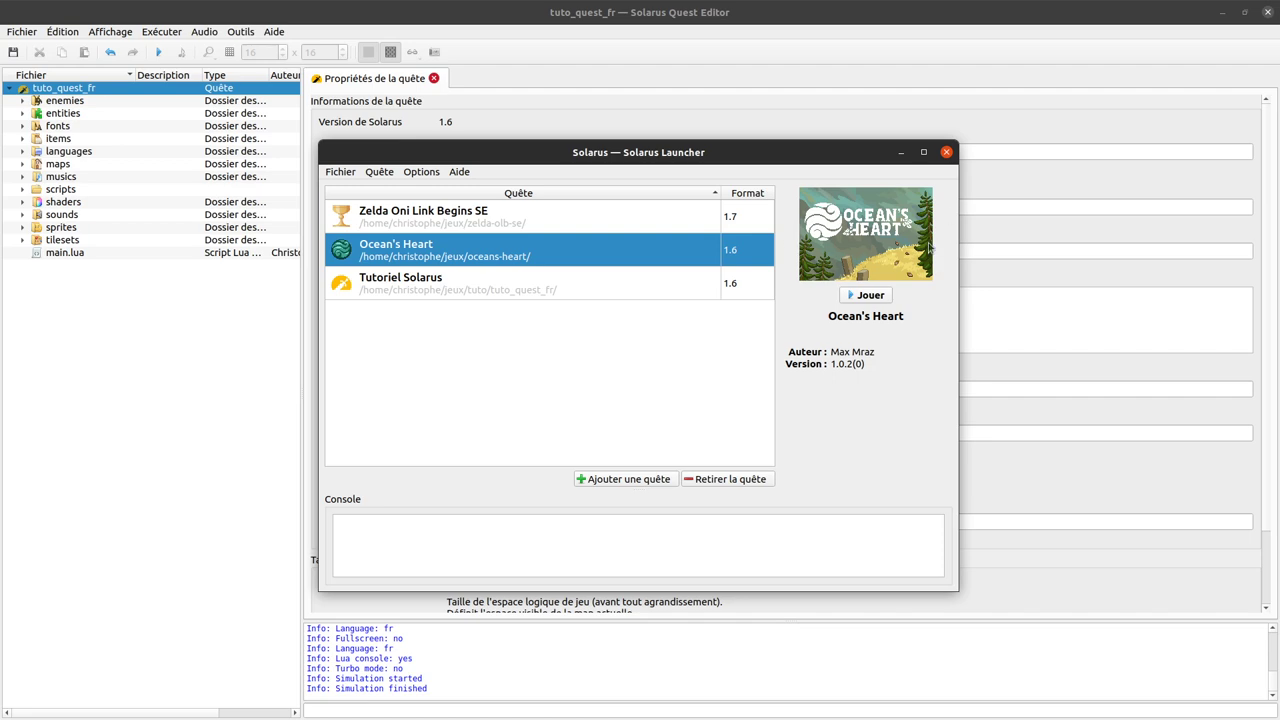
click(698, 115)
Run the quest from the editor, look at its game window, and close it
click(158, 52)
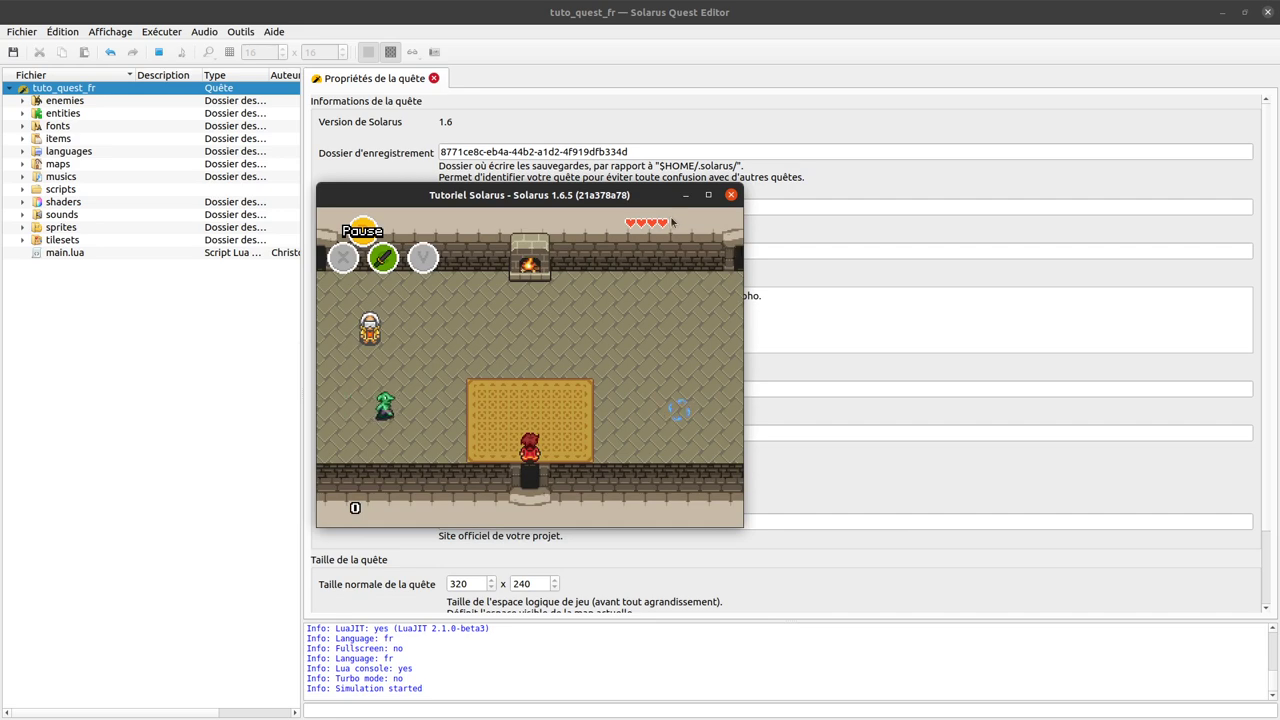
click(620, 213)
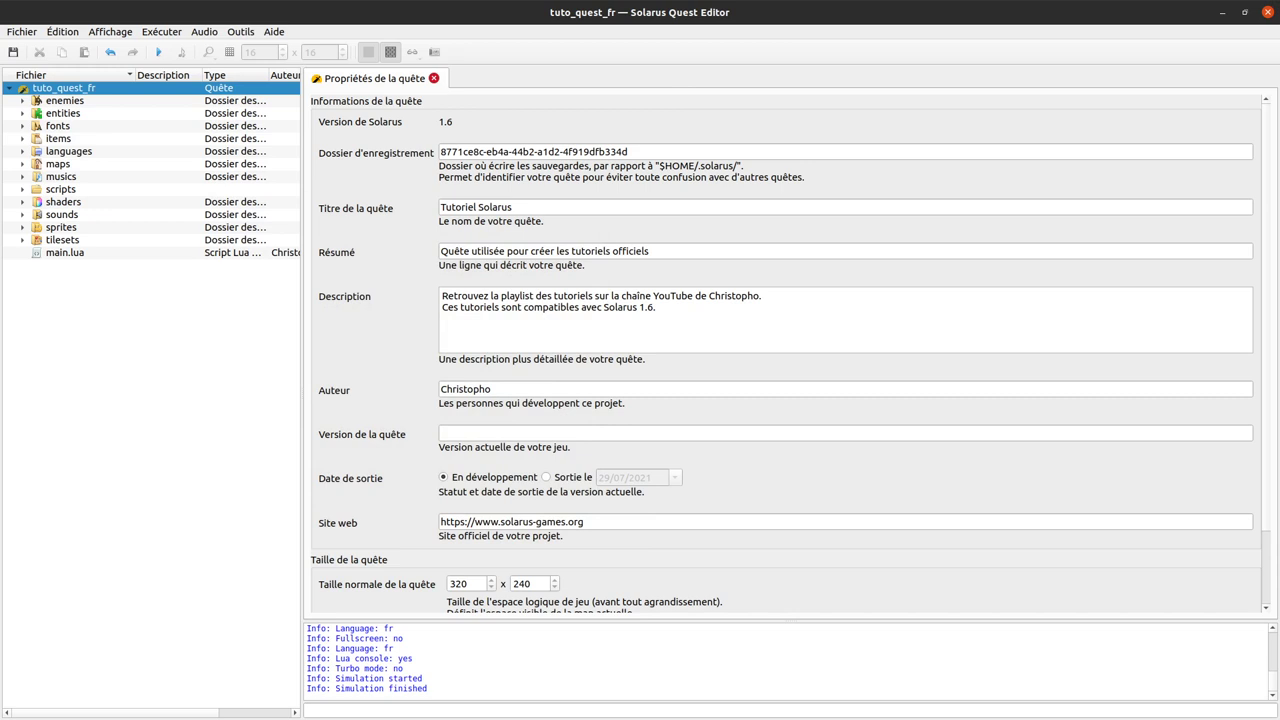
Switch to Solarus Launcher, view the logo and details of Tutoriel Solarus, and return to the quest editor
key(alt+Tab)
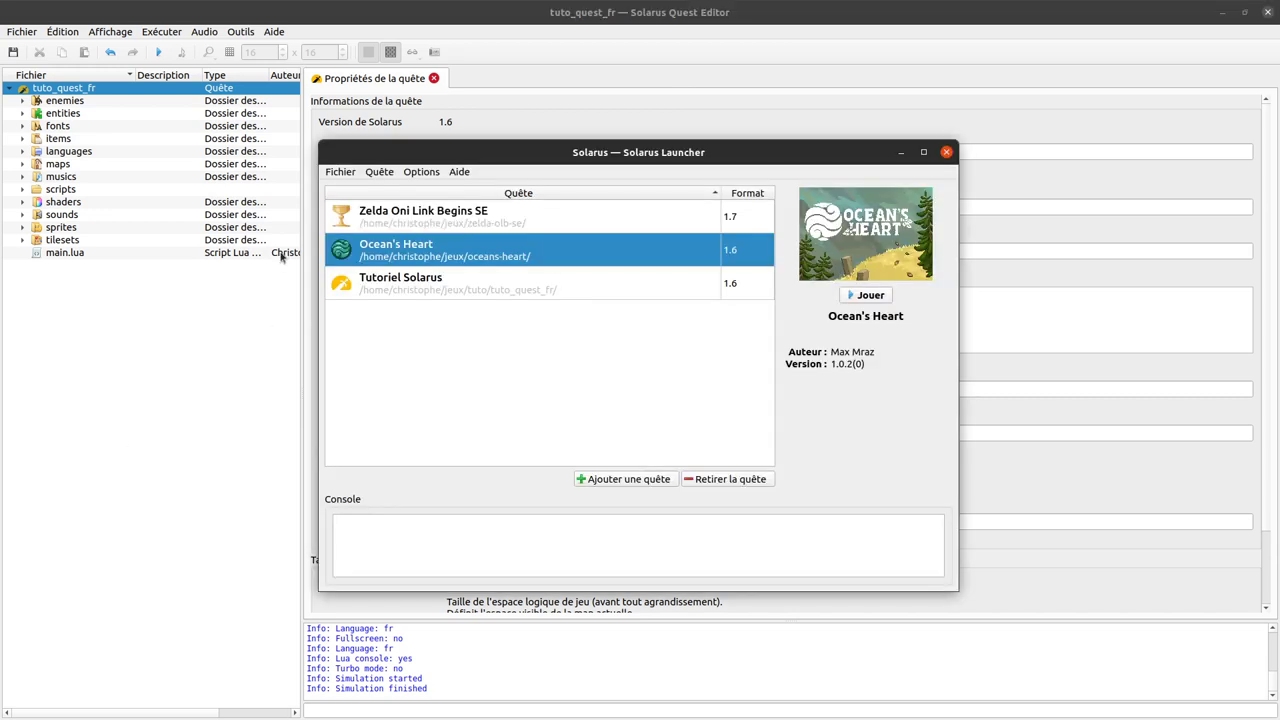
click(354, 287)
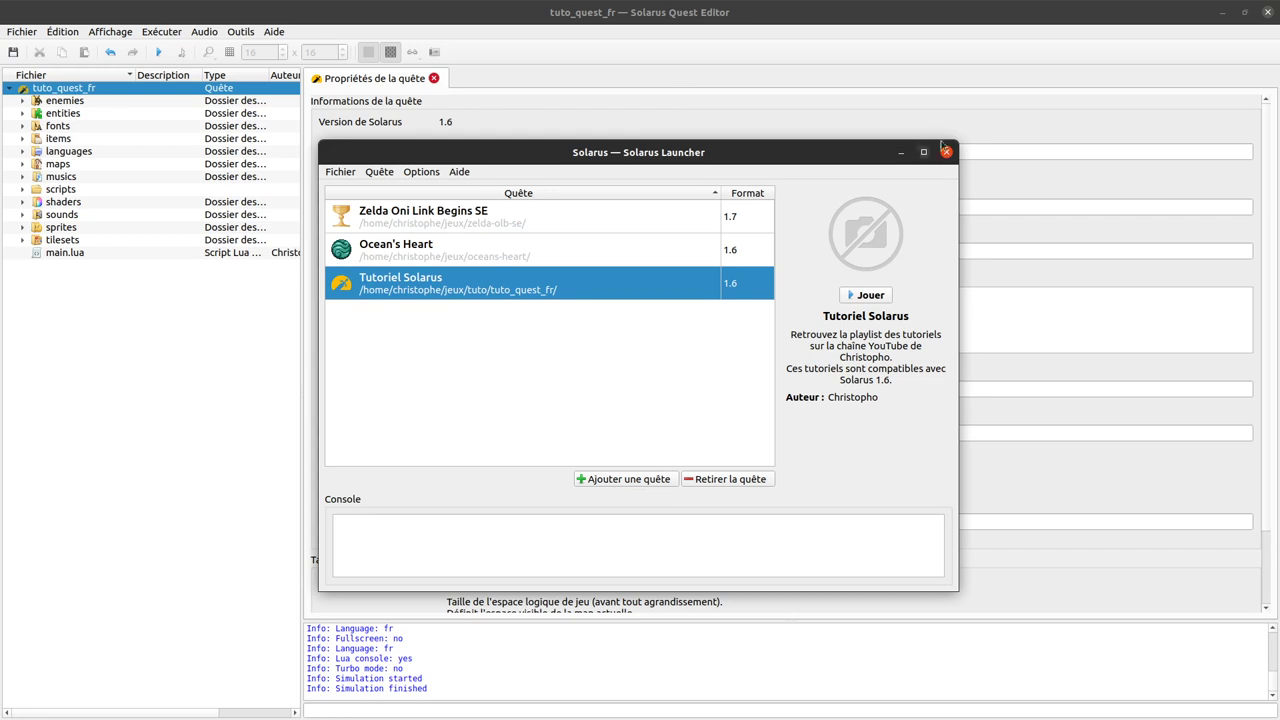
click(950, 95)
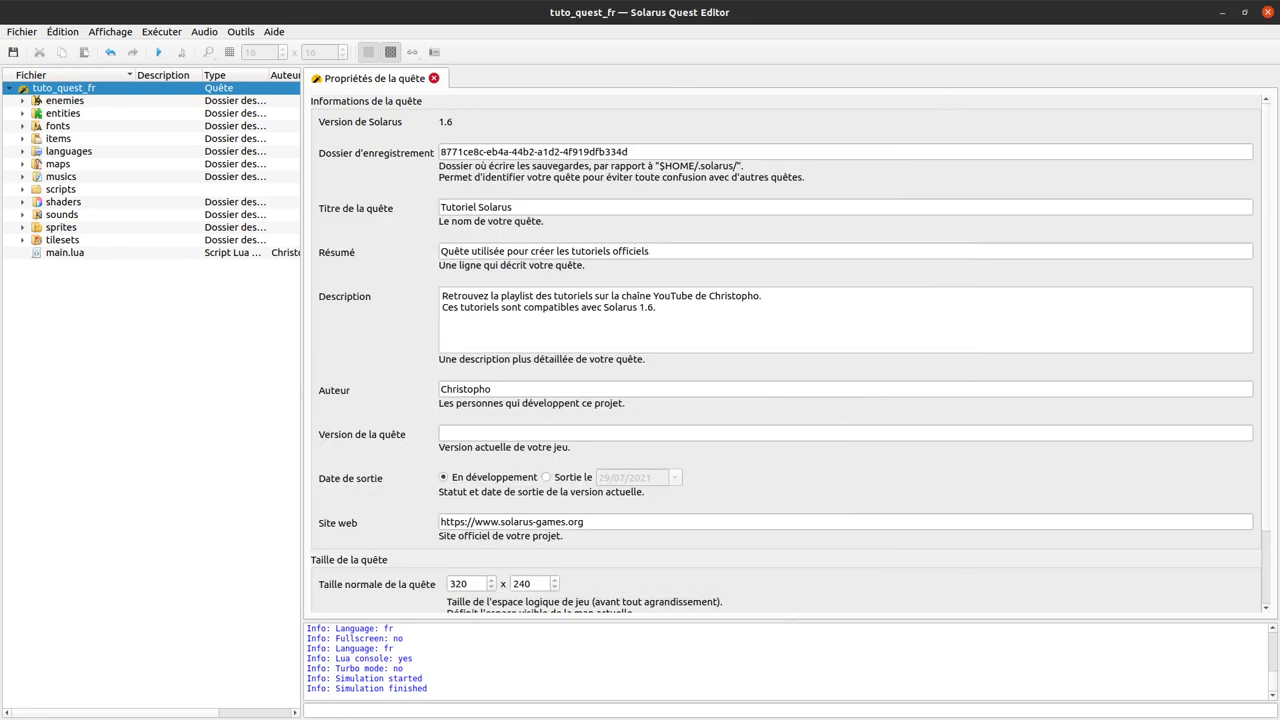
Switch to the online Quest logos and icons page and examine the required folder, file name and size of the quest logo
key(alt+Tab)
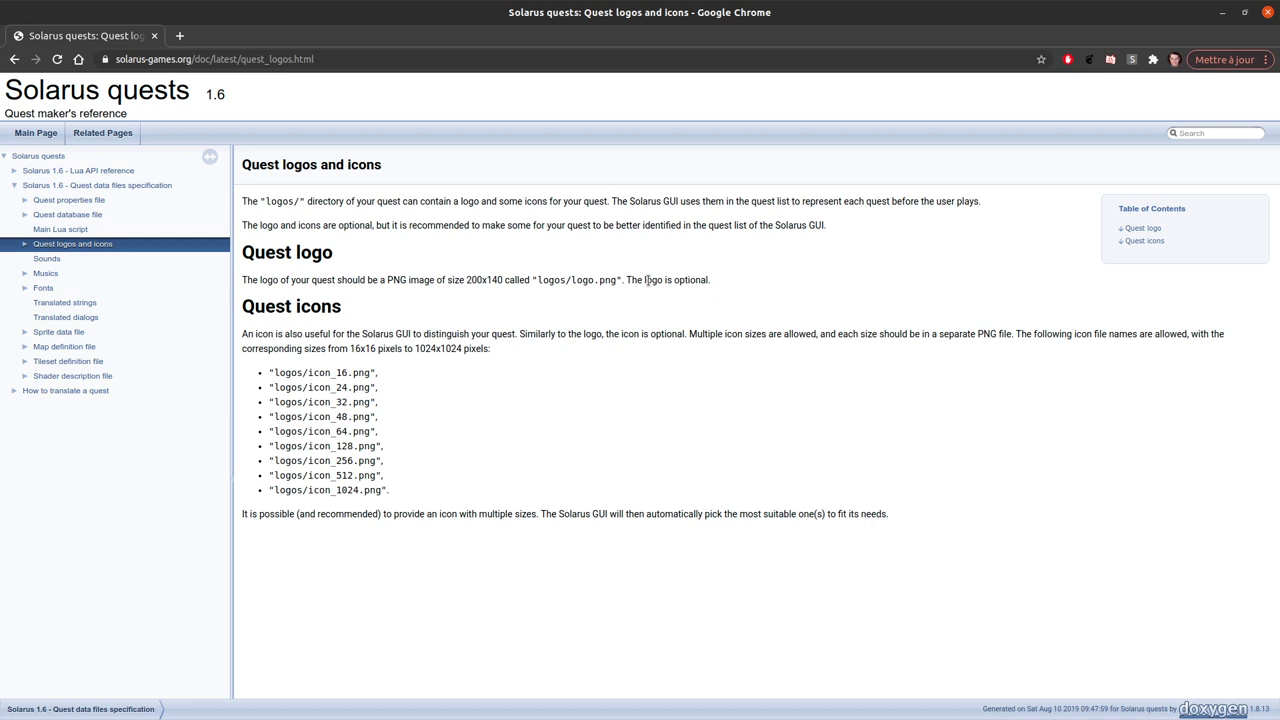
double_click(541, 280)
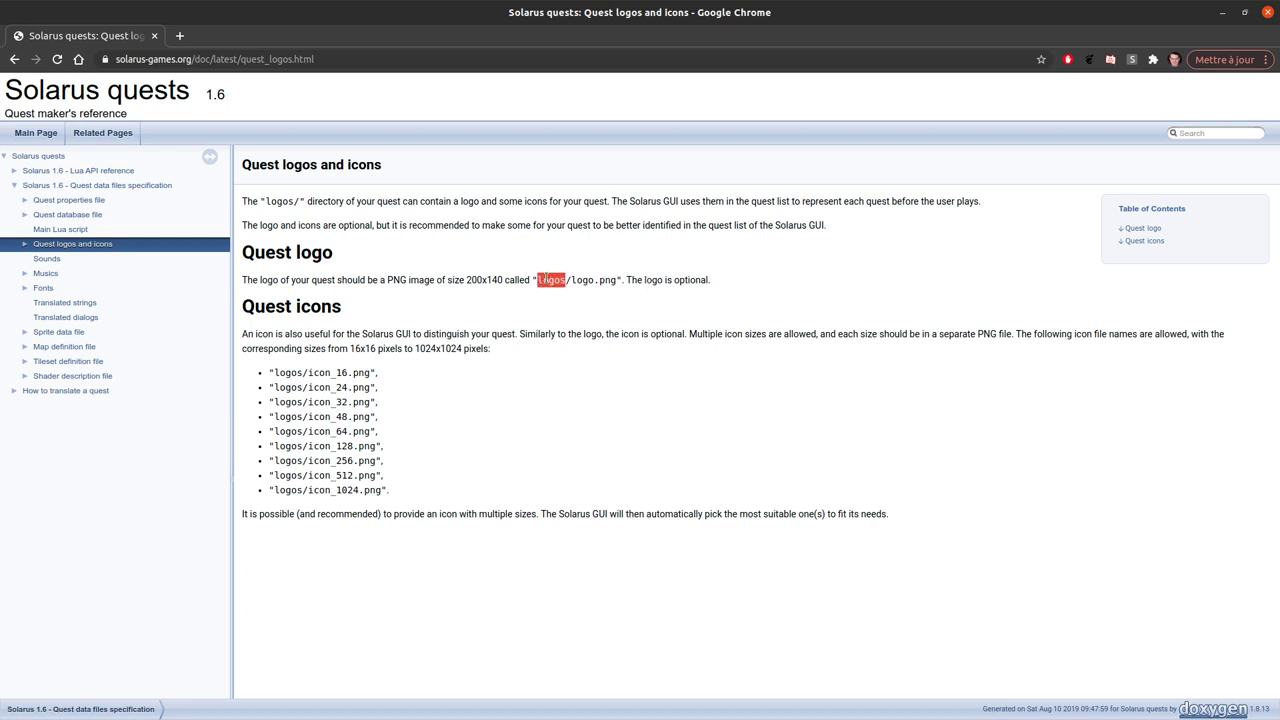
double_click(476, 277)
mouse_move(505, 276)
mouse_down()
mouse_move(478, 298)
mouse_move(487, 279)
mouse_up()
click(487, 279)
double_click(480, 280)
click(812, 287)
Examine the allowed quest icon file names and sizes, and the advice on providing multiple sizes, on the documentation page
mouse_move(374, 366)
mouse_down()
mouse_move(396, 498)
mouse_move(377, 363)
mouse_up()
click(620, 306)
drag(561, 360, 561, 505)
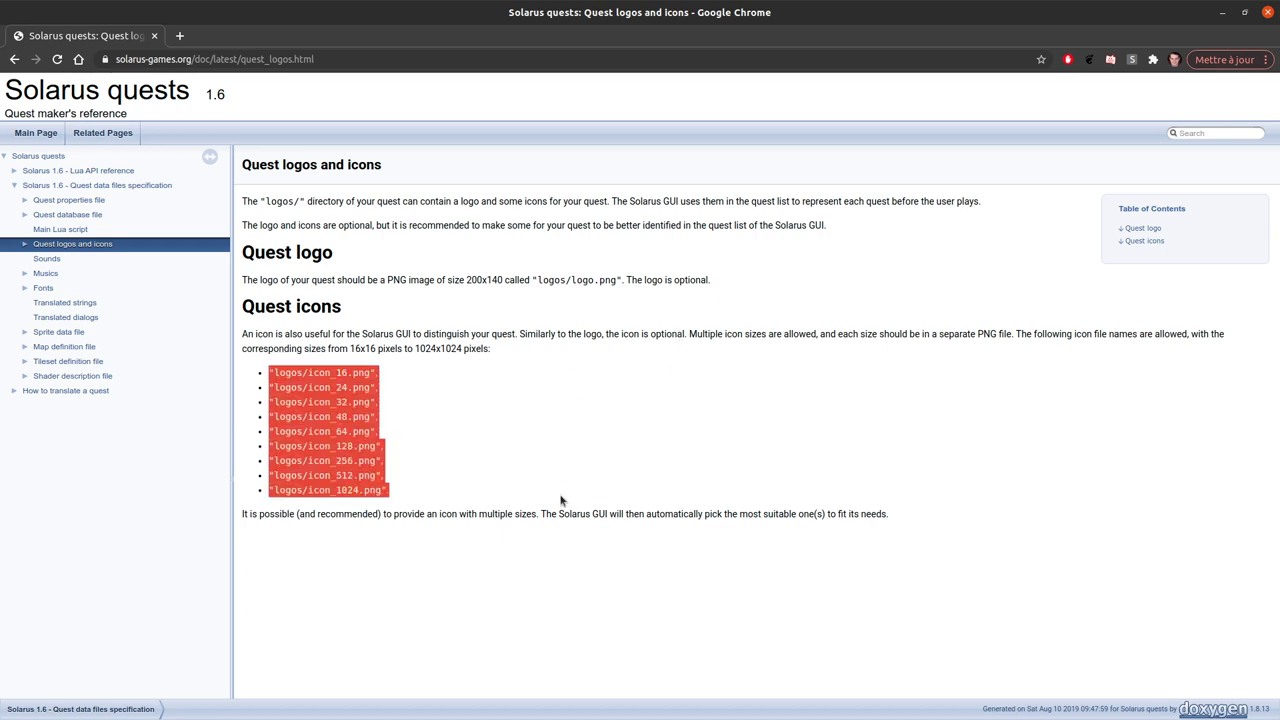
click(294, 460)
drag(381, 492, 253, 500)
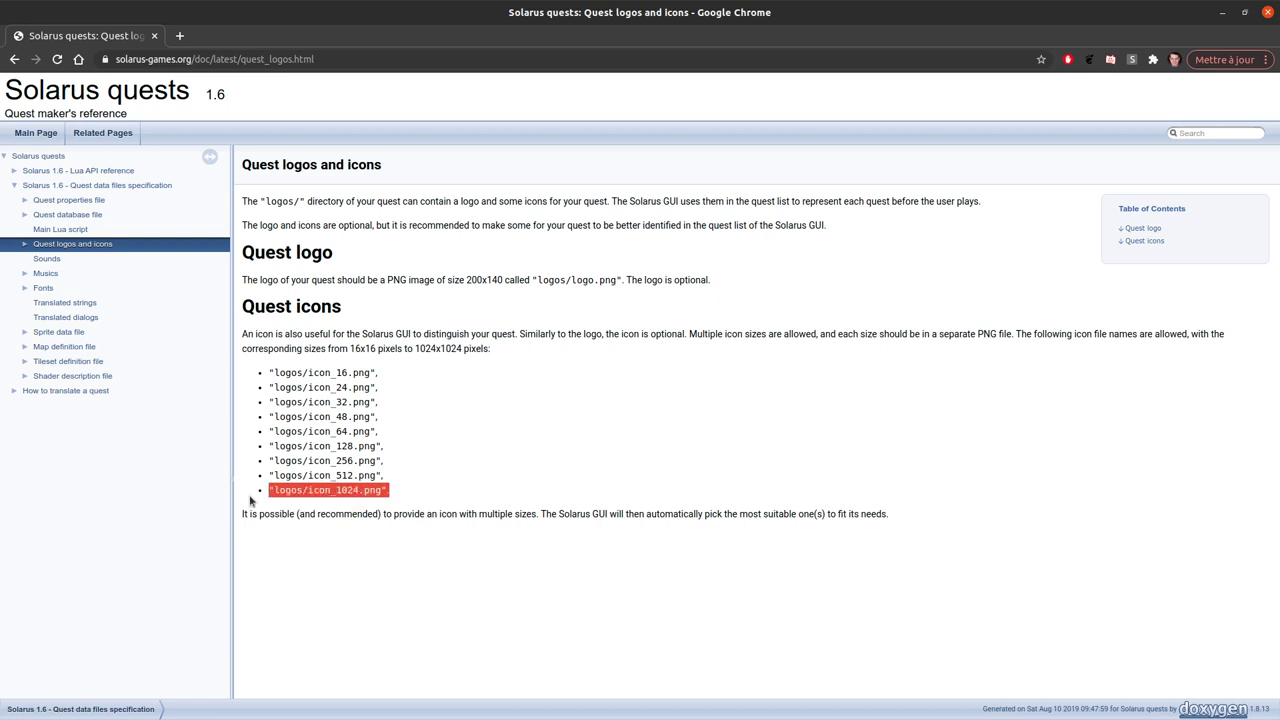
drag(456, 513, 242, 513)
click(360, 455)
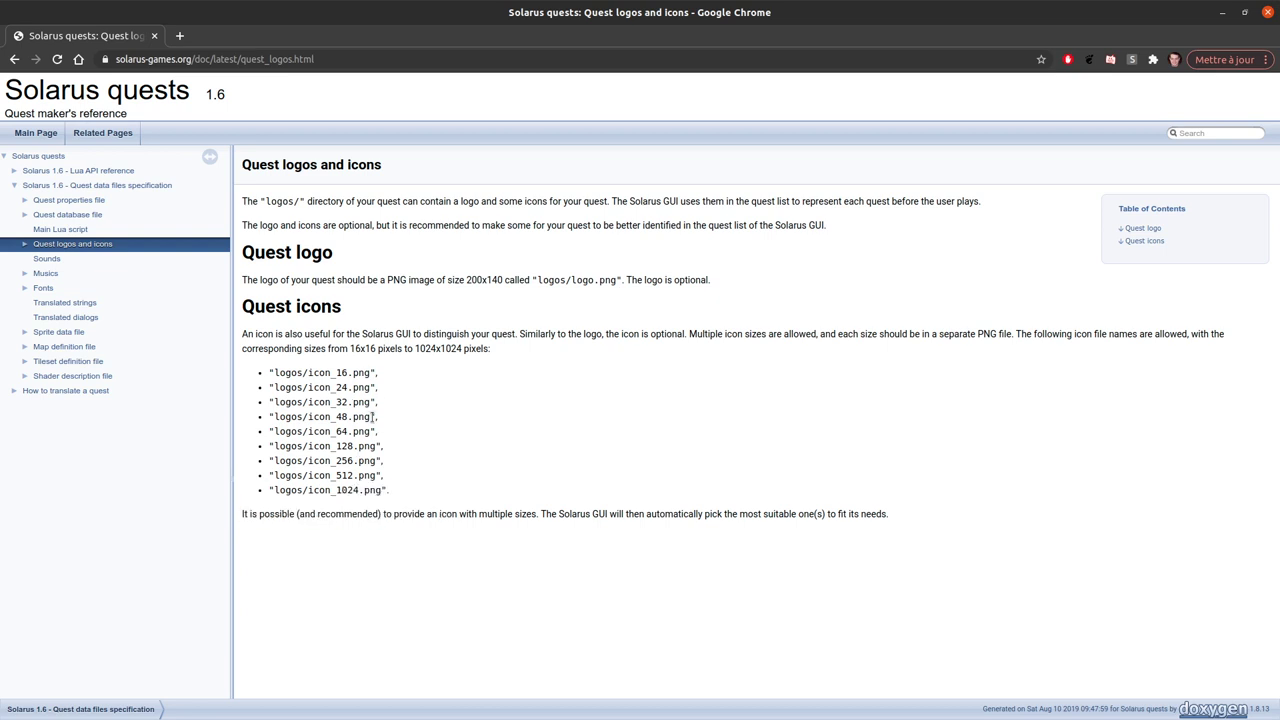
drag(372, 417, 474, 434)
click(416, 463)
drag(512, 478, 530, 358)
click(532, 354)
Review the full text of the Quest logos and icons page, from the introduction to the icon list
drag(380, 192, 576, 689)
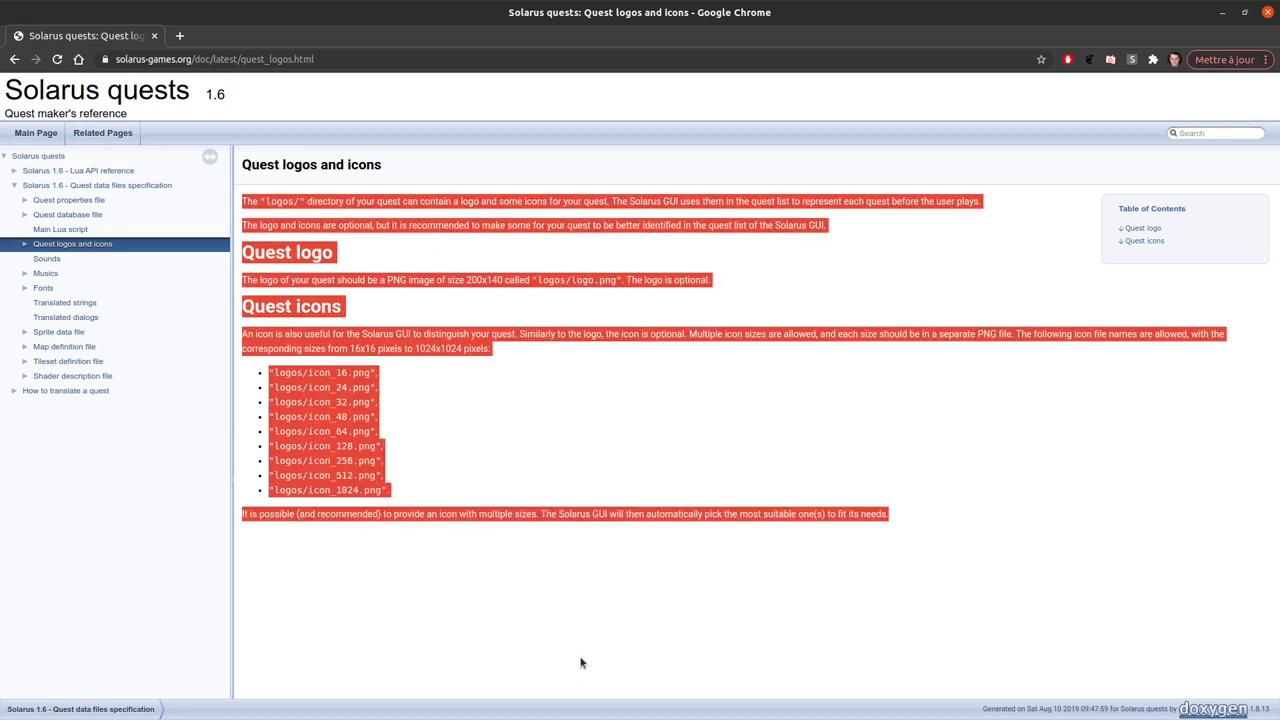
click(580, 663)
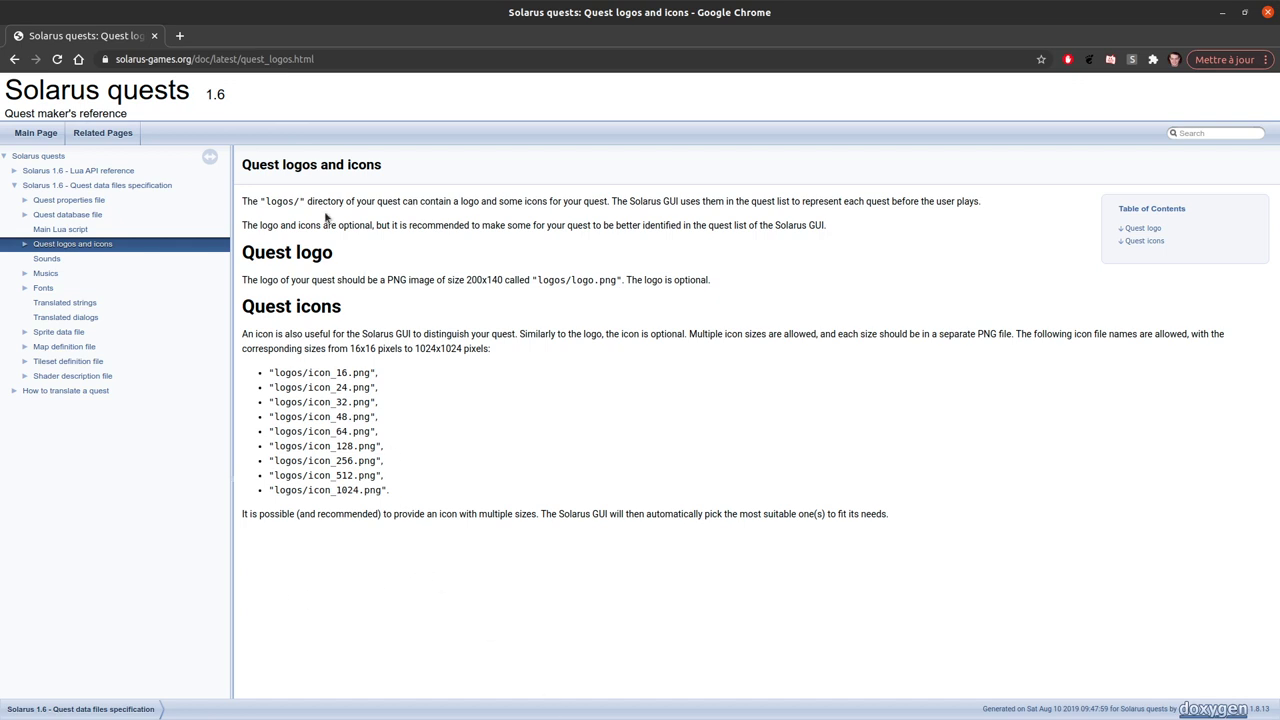
drag(325, 213, 511, 571)
click(539, 534)
Switch back to the quest editor and create a folder named logos at the root of tuto_quest_fr
key(alt+Tab)
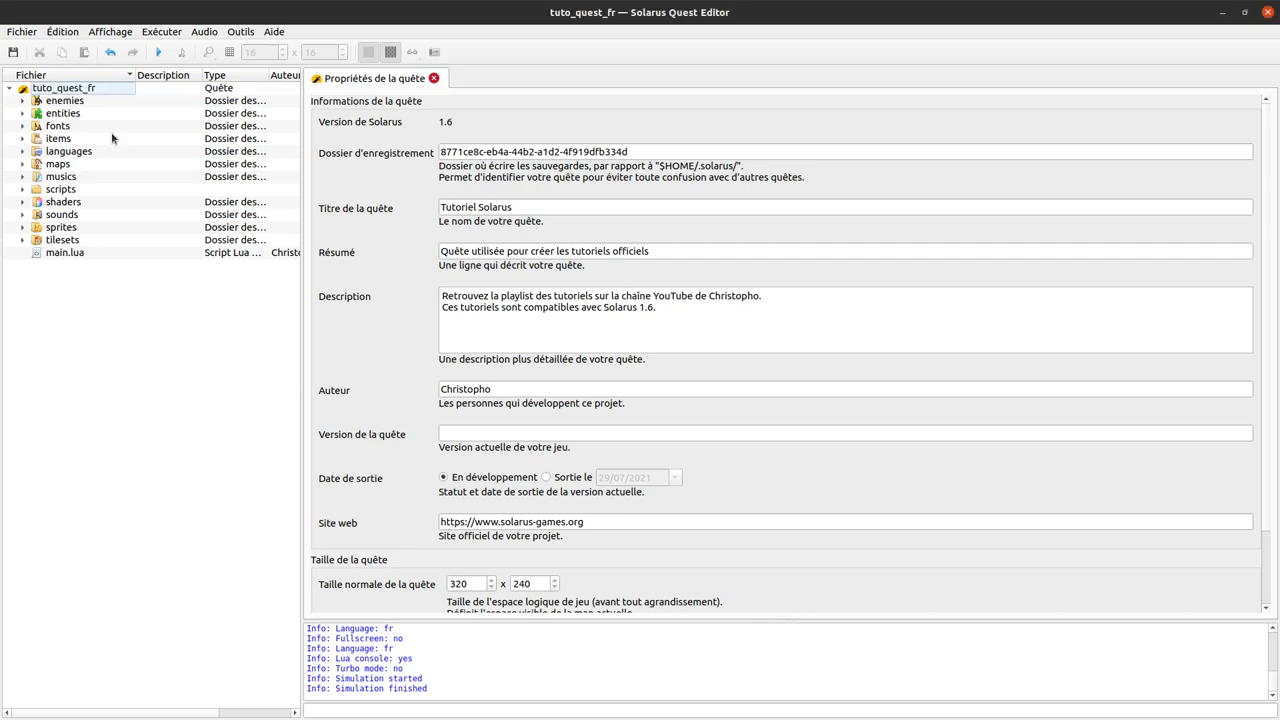
right_click(86, 90)
click(146, 130)
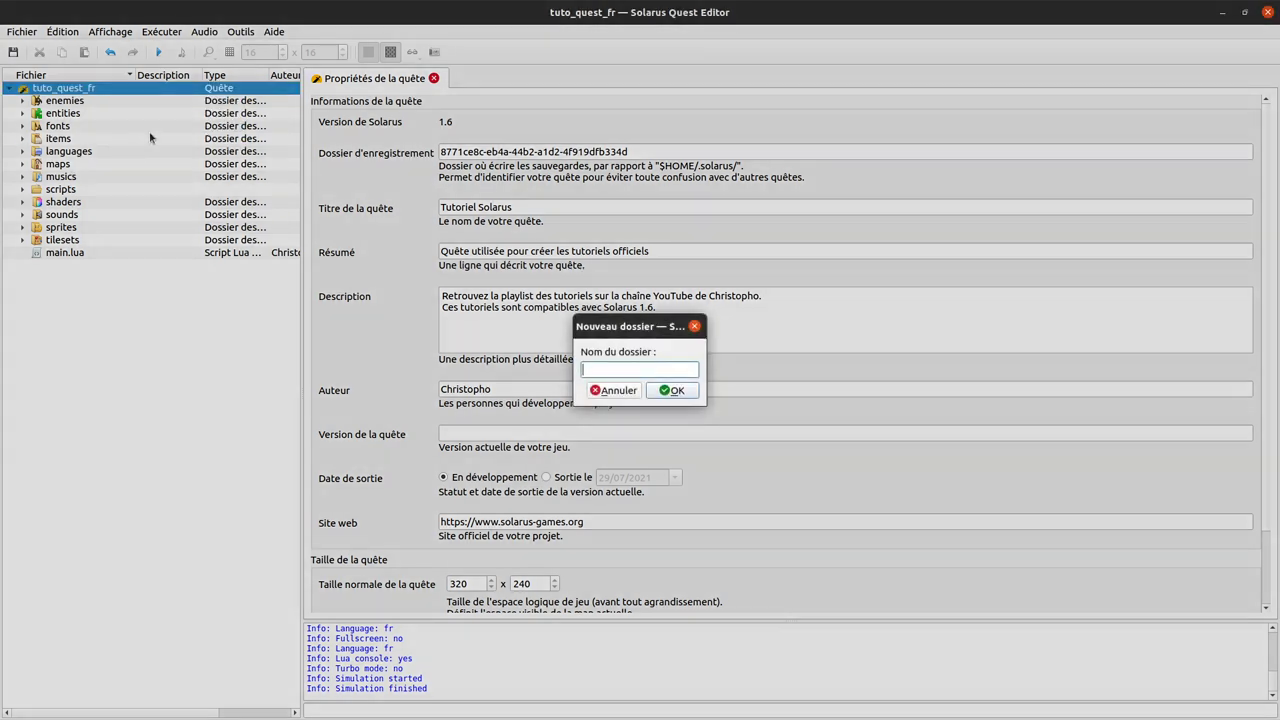
text(logos)
key(Return)
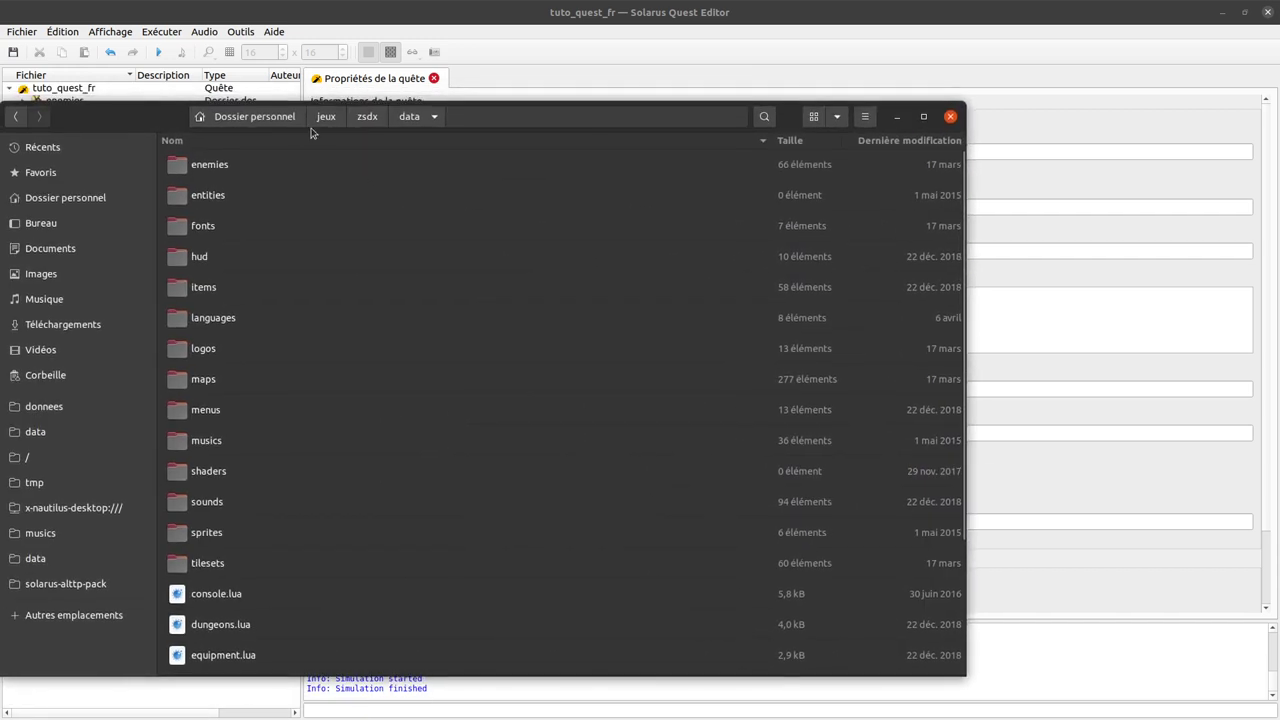
Look inside the logos folder of the zsdx quest's data in the file manager, and close the window
double_click(238, 347)
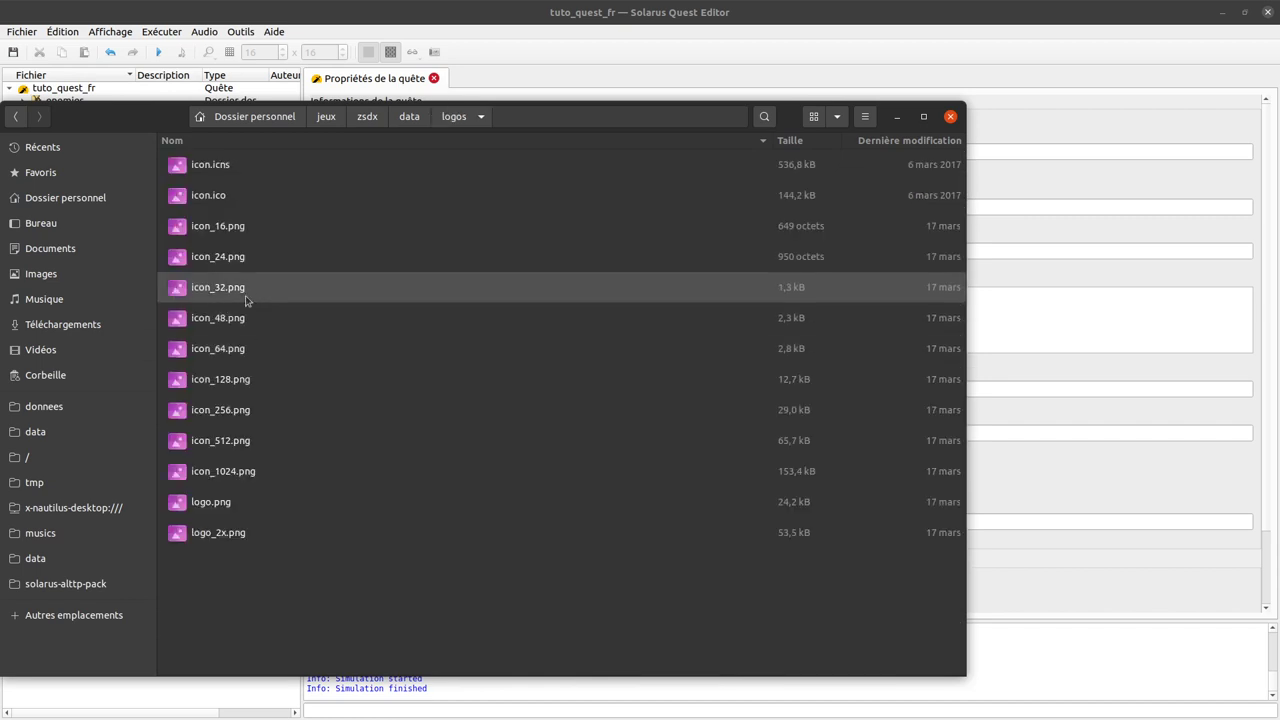
key(ctrl+w)
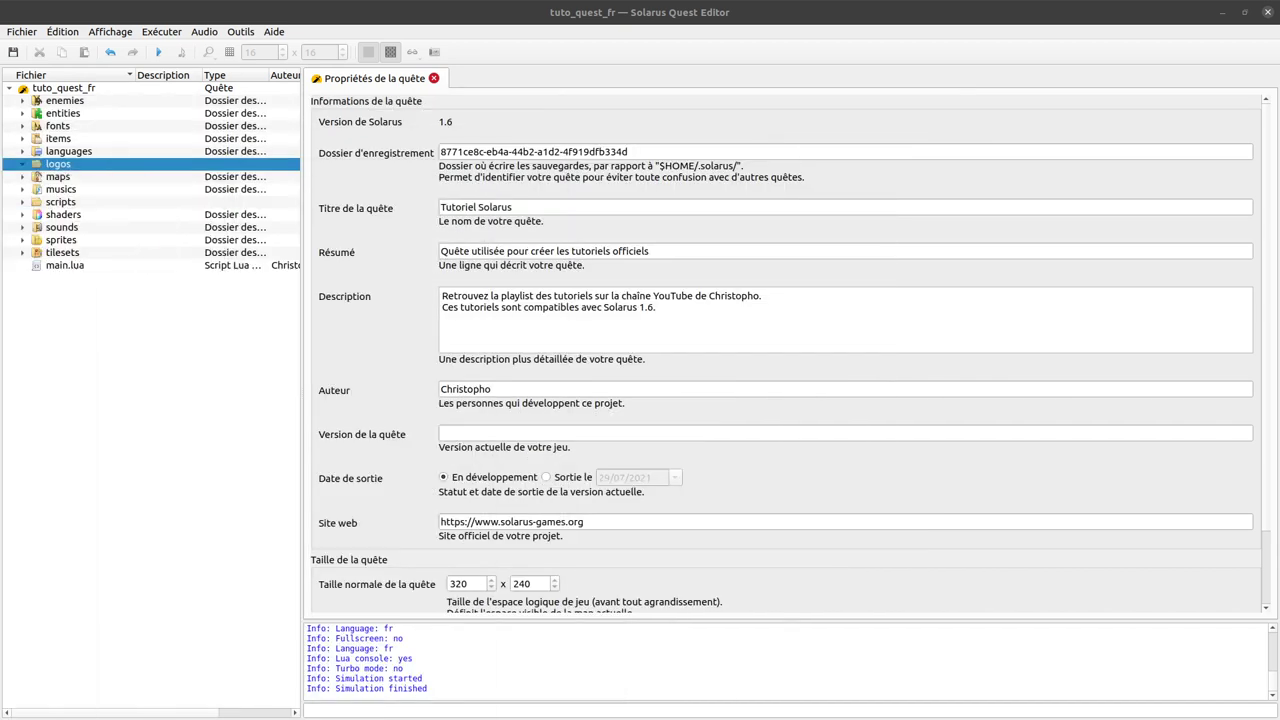
Import all 14 icon and logo images from the logos folder of zelda-xd2 into tuto_quest_fr, and close the import dialog
click(36, 33)
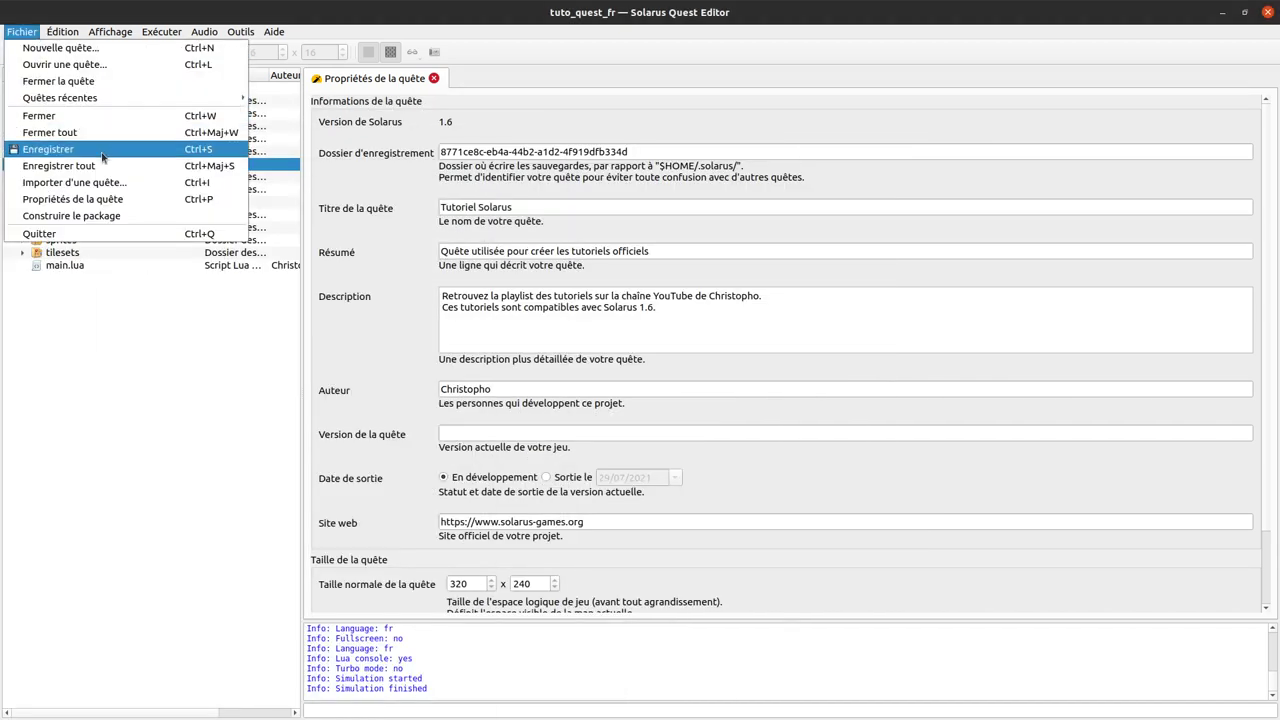
click(115, 185)
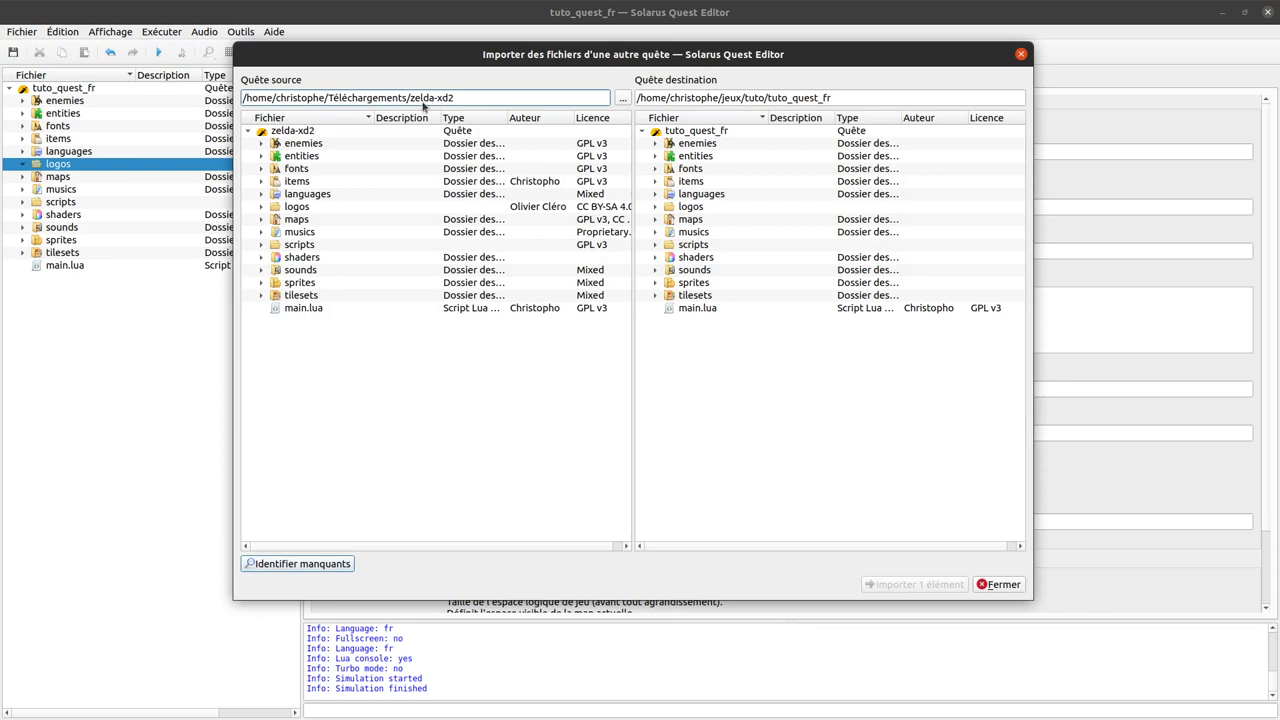
click(261, 206)
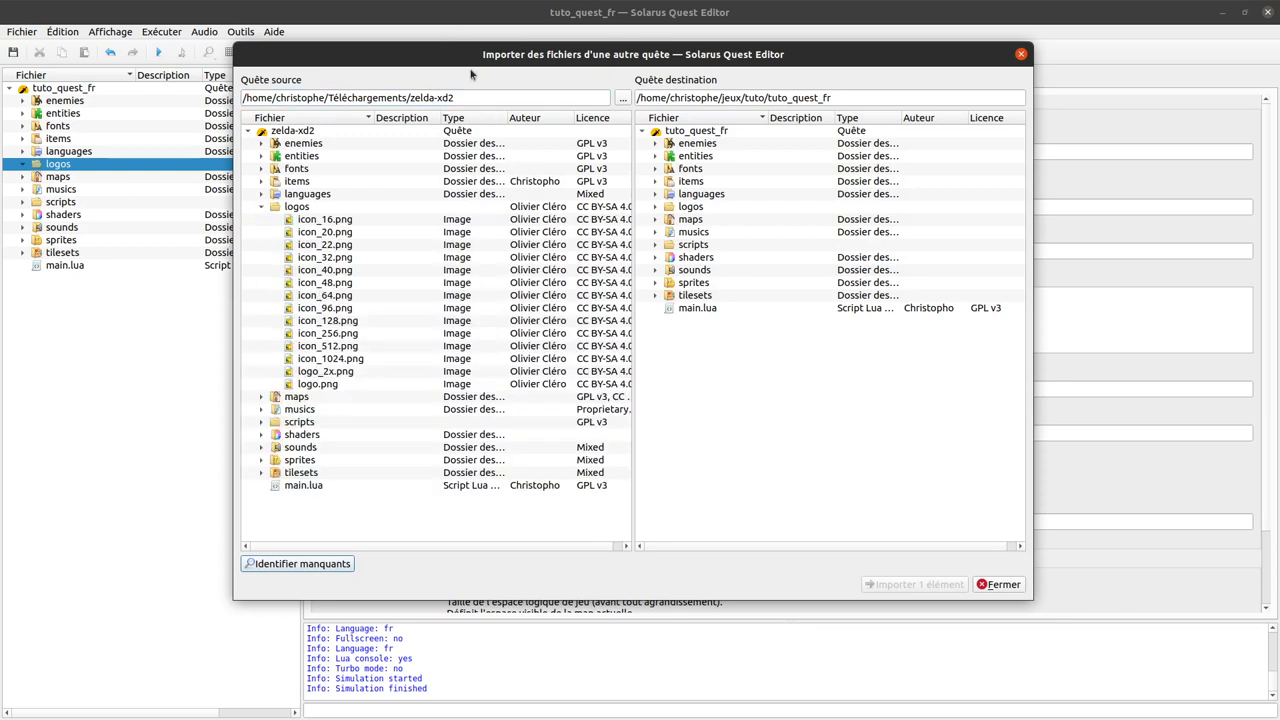
drag(322, 222, 356, 385)
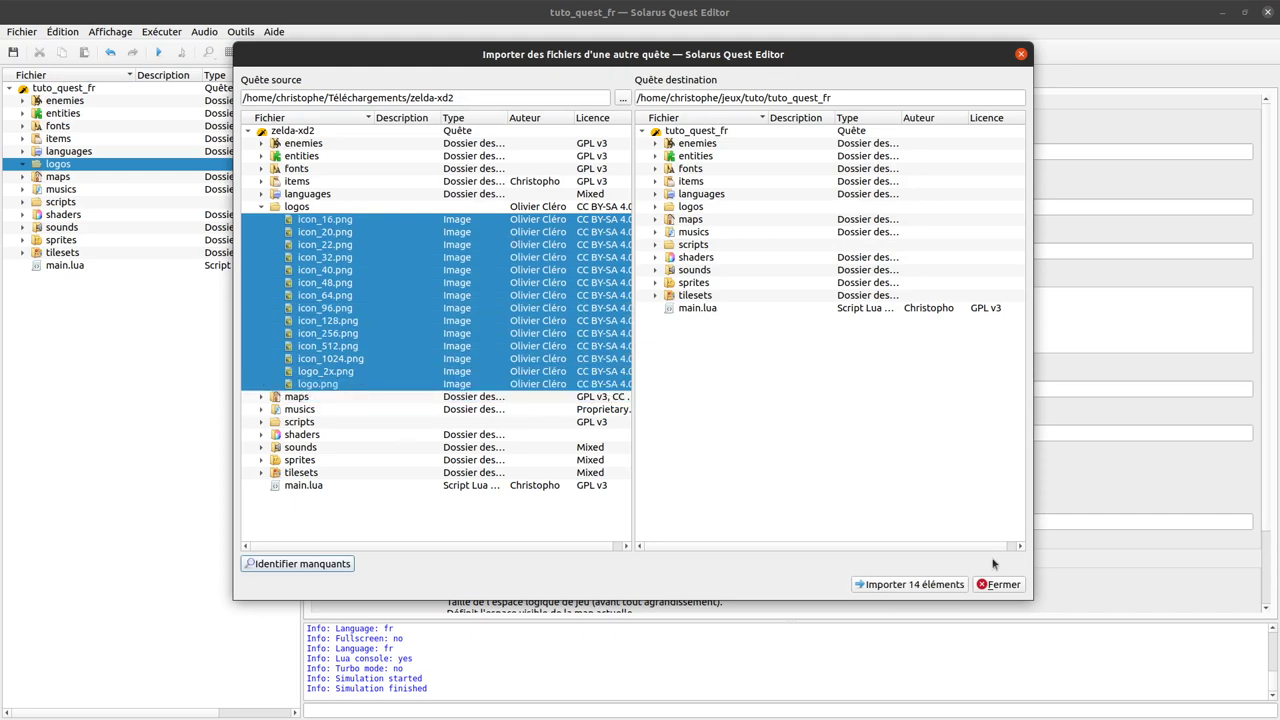
click(902, 585)
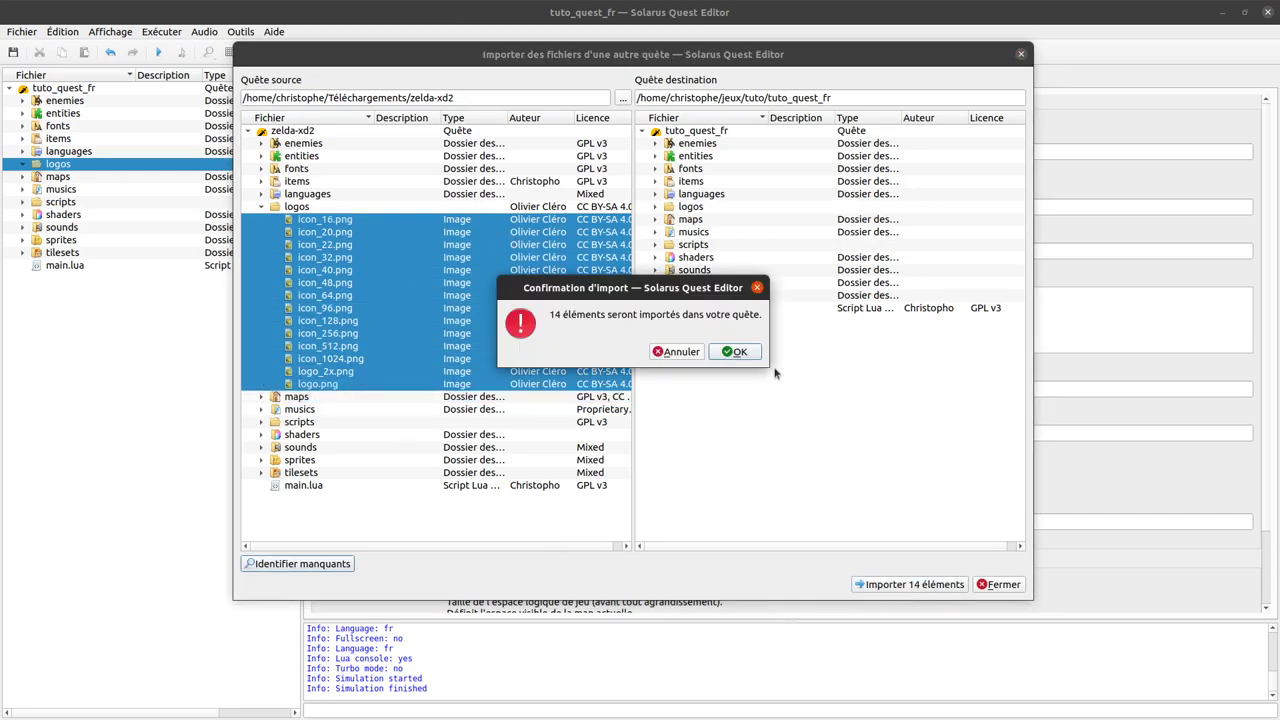
click(737, 352)
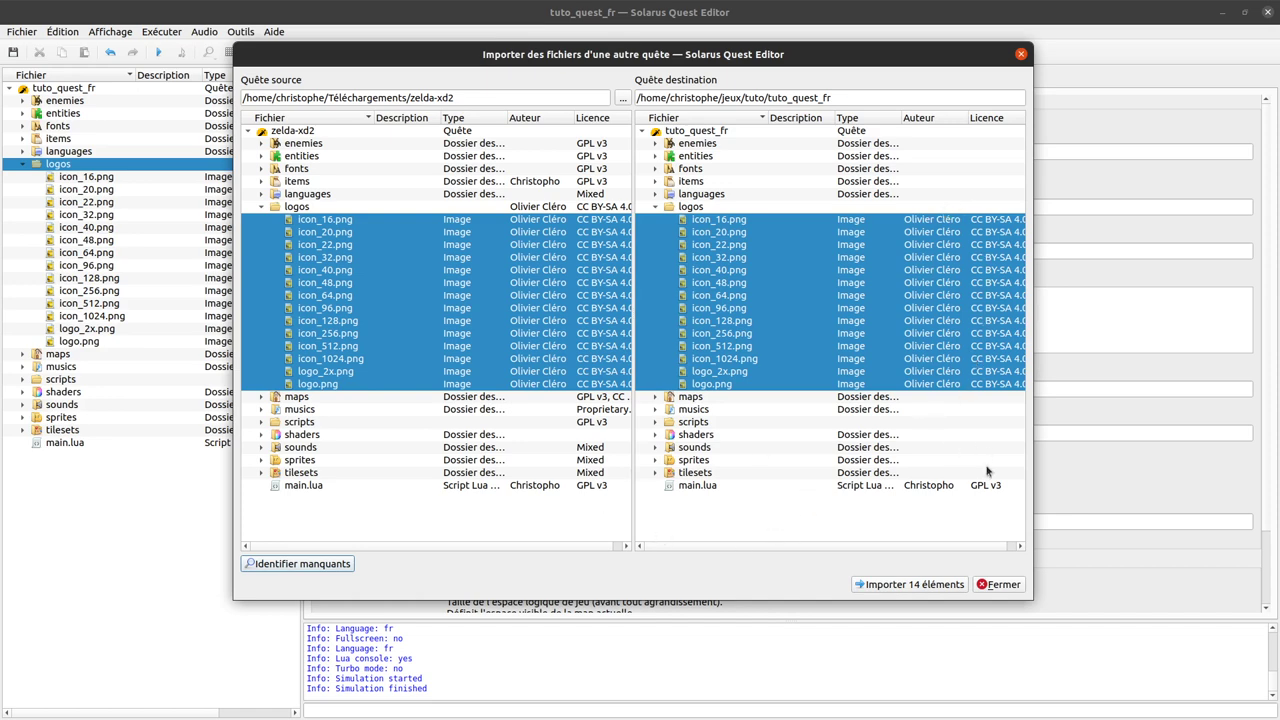
click(1004, 585)
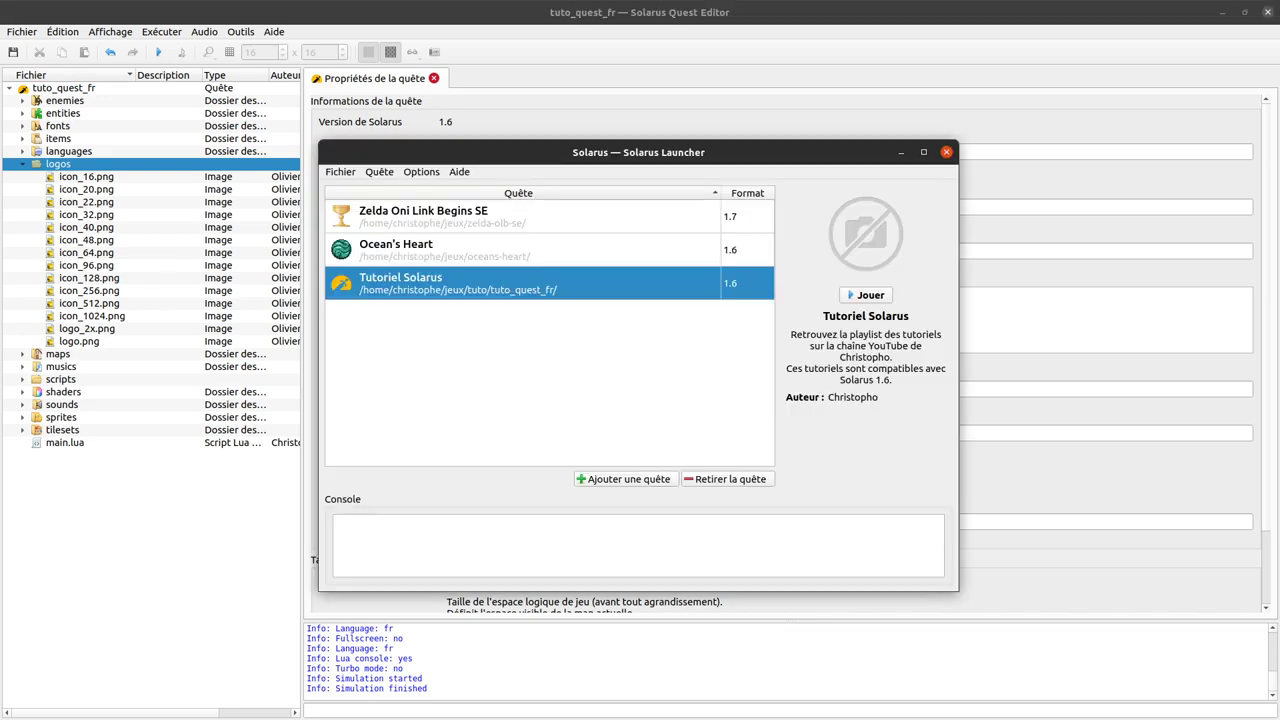
Close and reopen Solarus Launcher, check the logo and icon shown for Tutoriel Solarus, and close the launcher
click(944, 158)
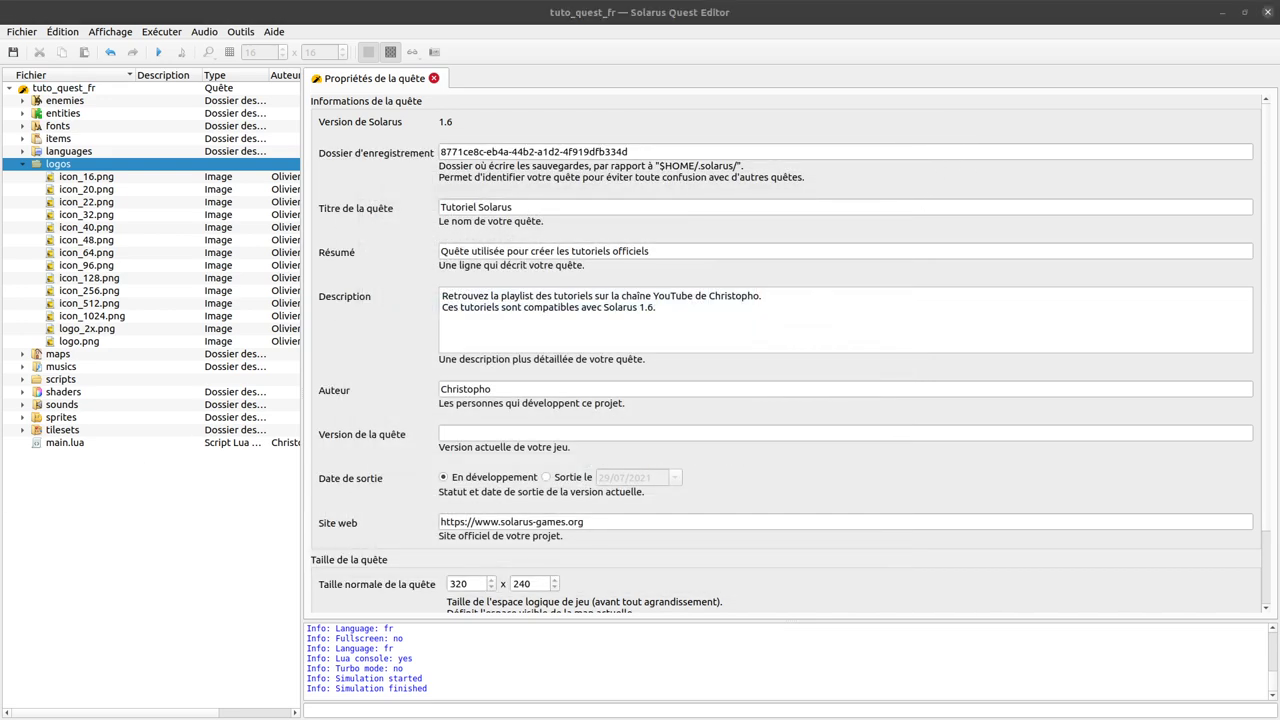
key(alt+Tab)
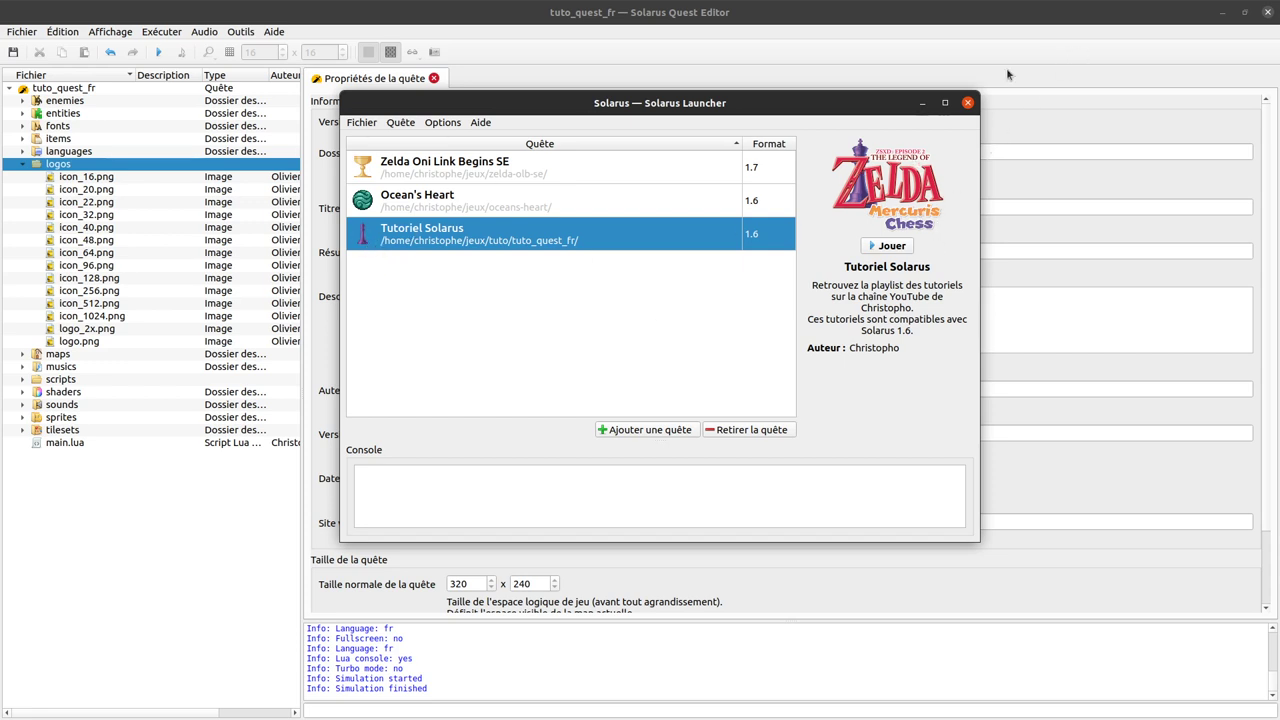
click(967, 102)
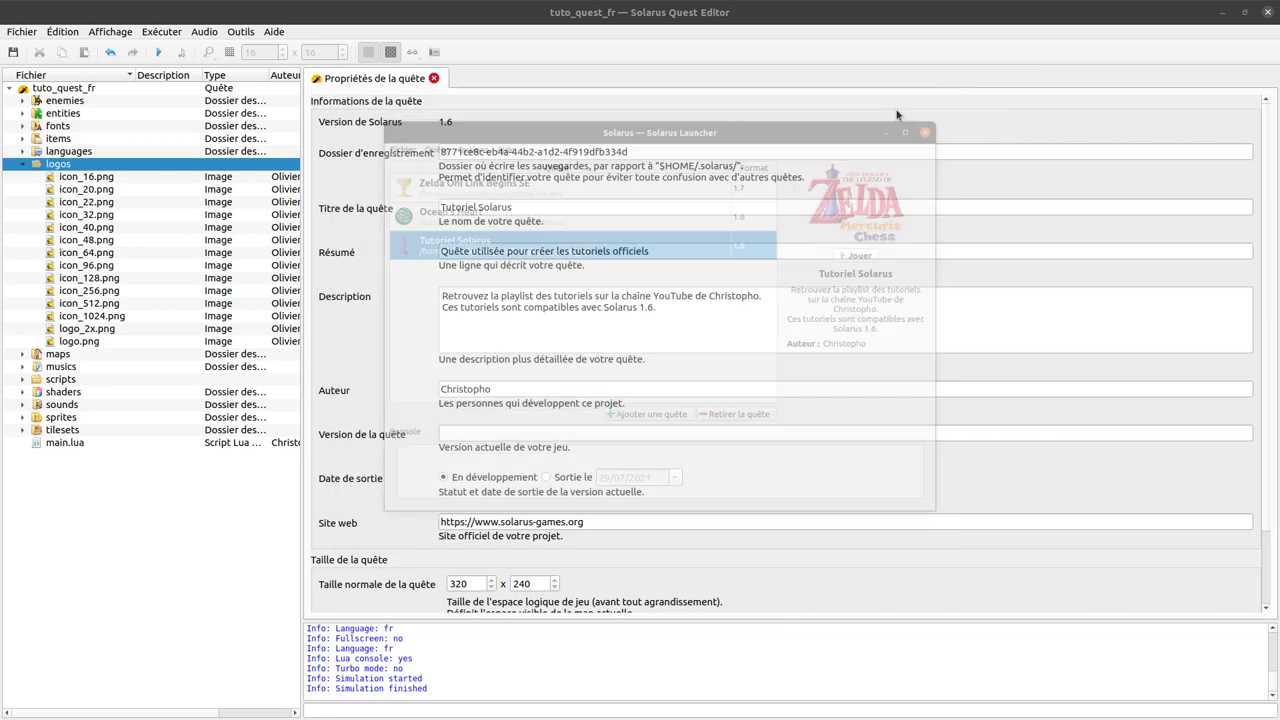
Delete all 14 imported icon and logo images from the logos folder, from icon_16.png to logo.png
click(119, 182)
shift+click(87, 343)
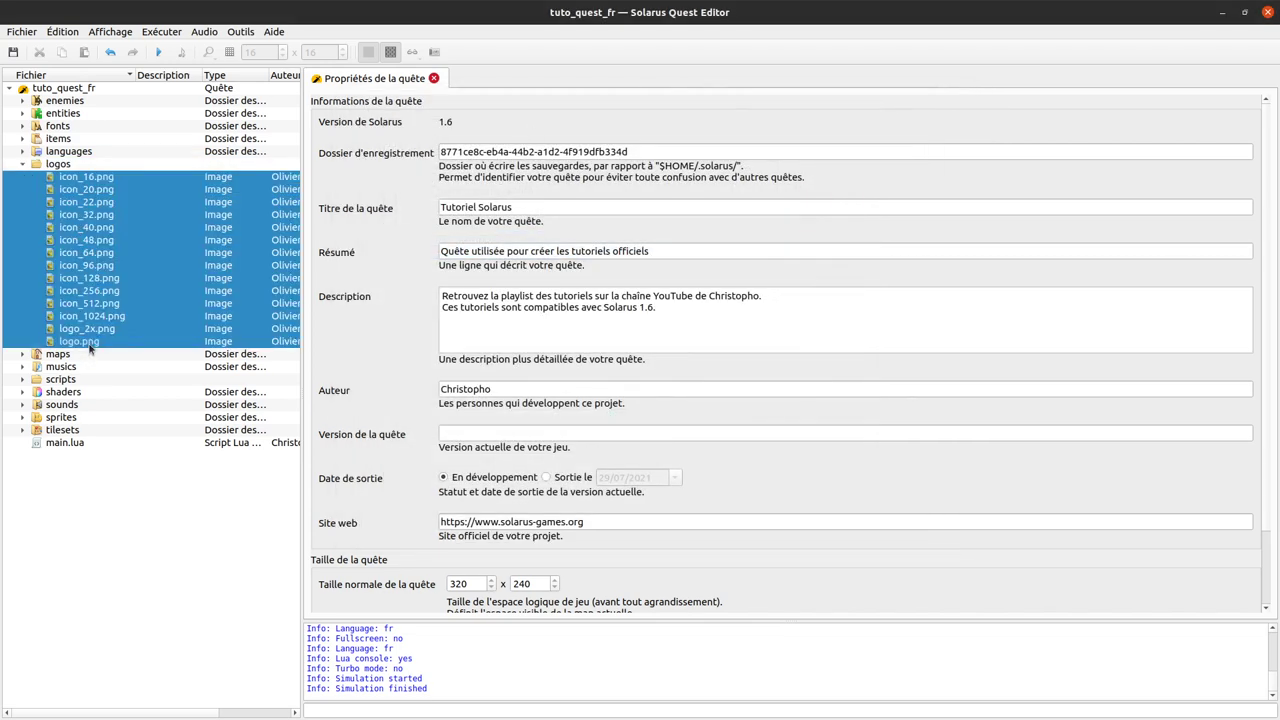
right_click(89, 344)
click(155, 370)
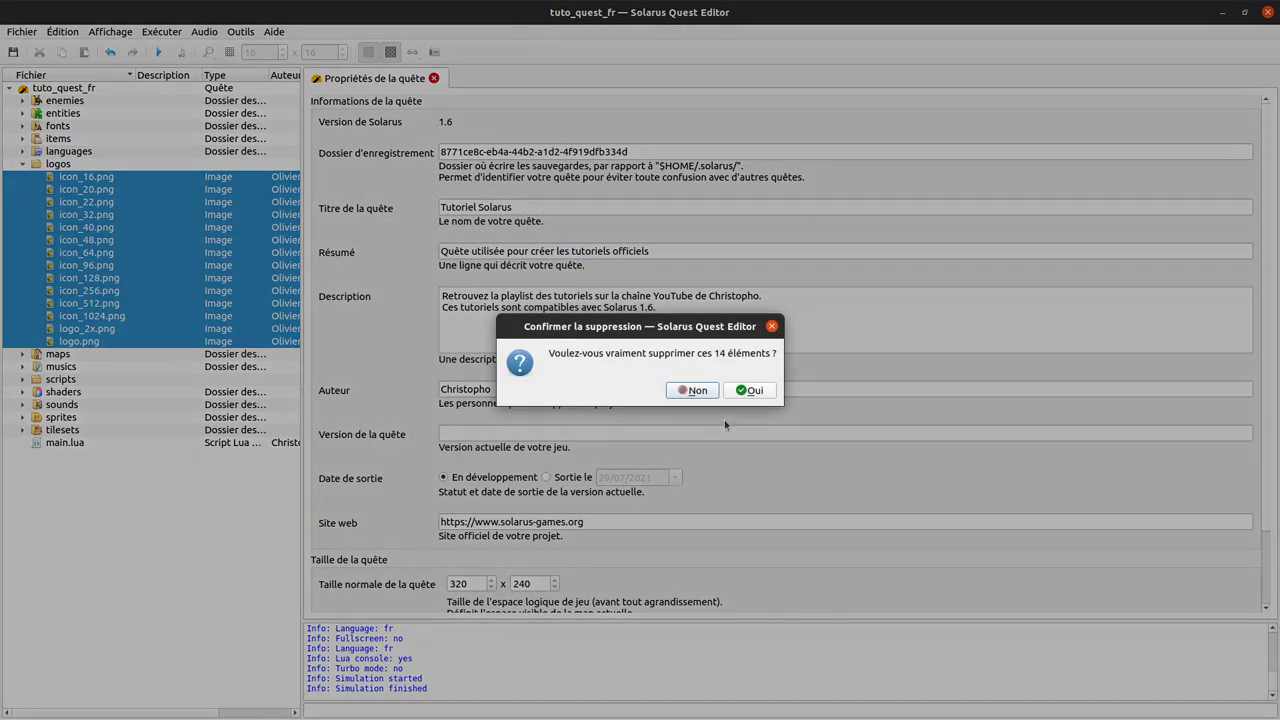
click(753, 390)
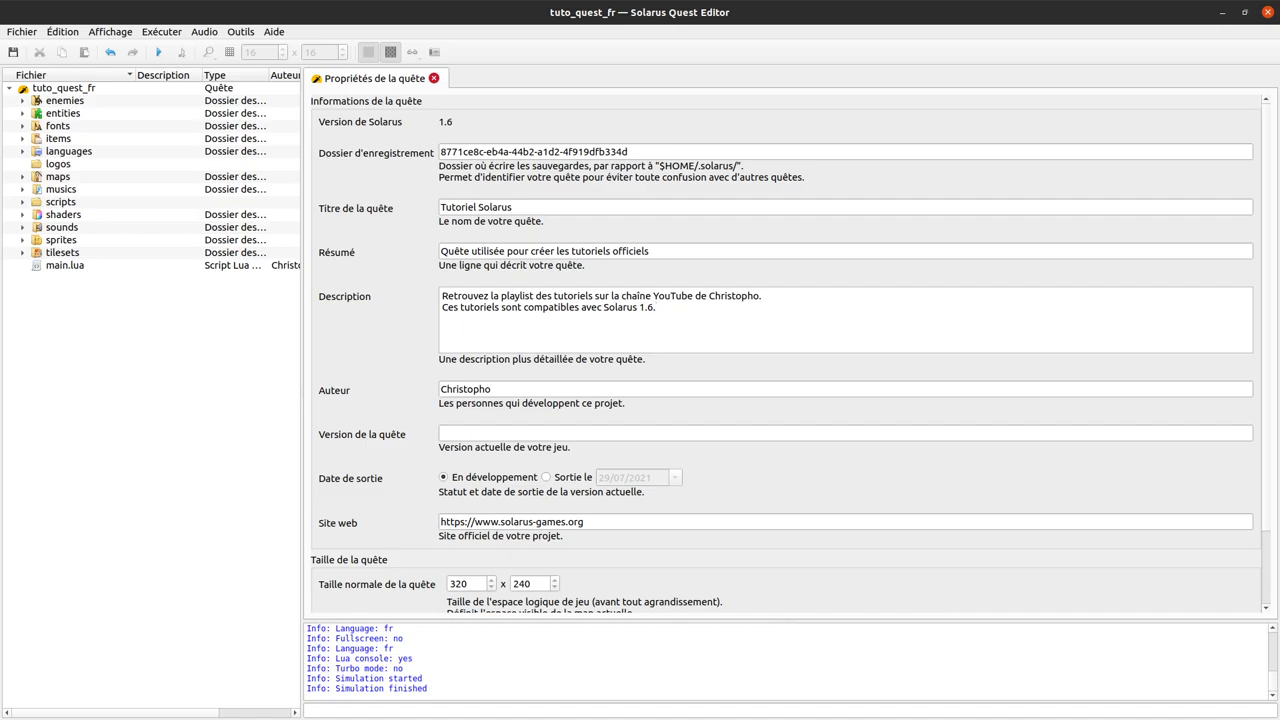
Glance at the Quest logos and icons documentation, return to the quest editor, and view the quest size settings
key(alt+Tab)
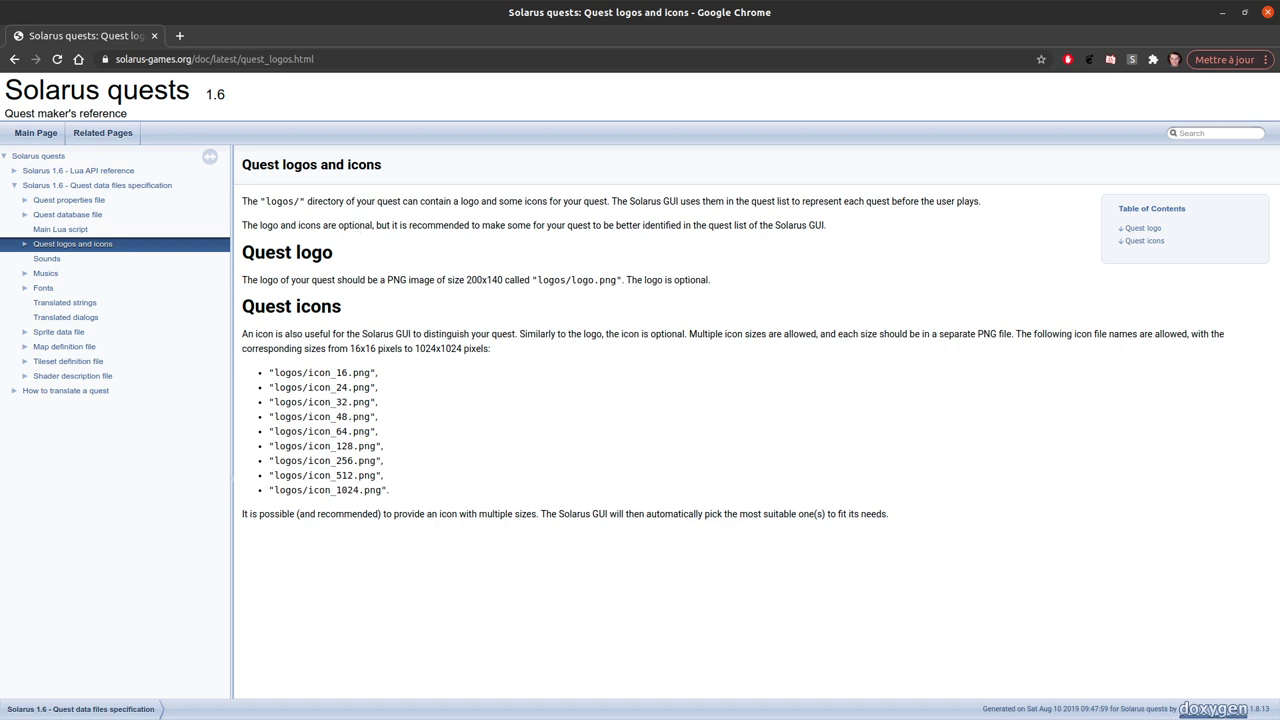
key(alt+Tab)
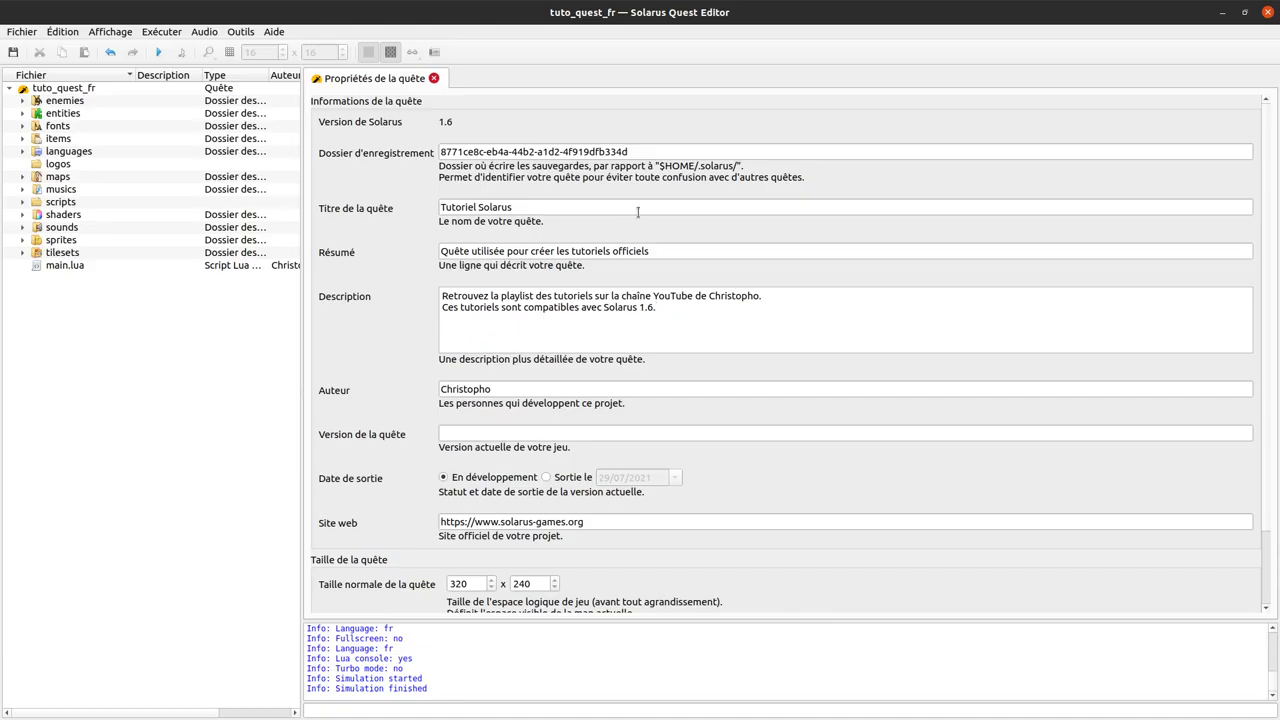
scroll(780, 218, down, 3)
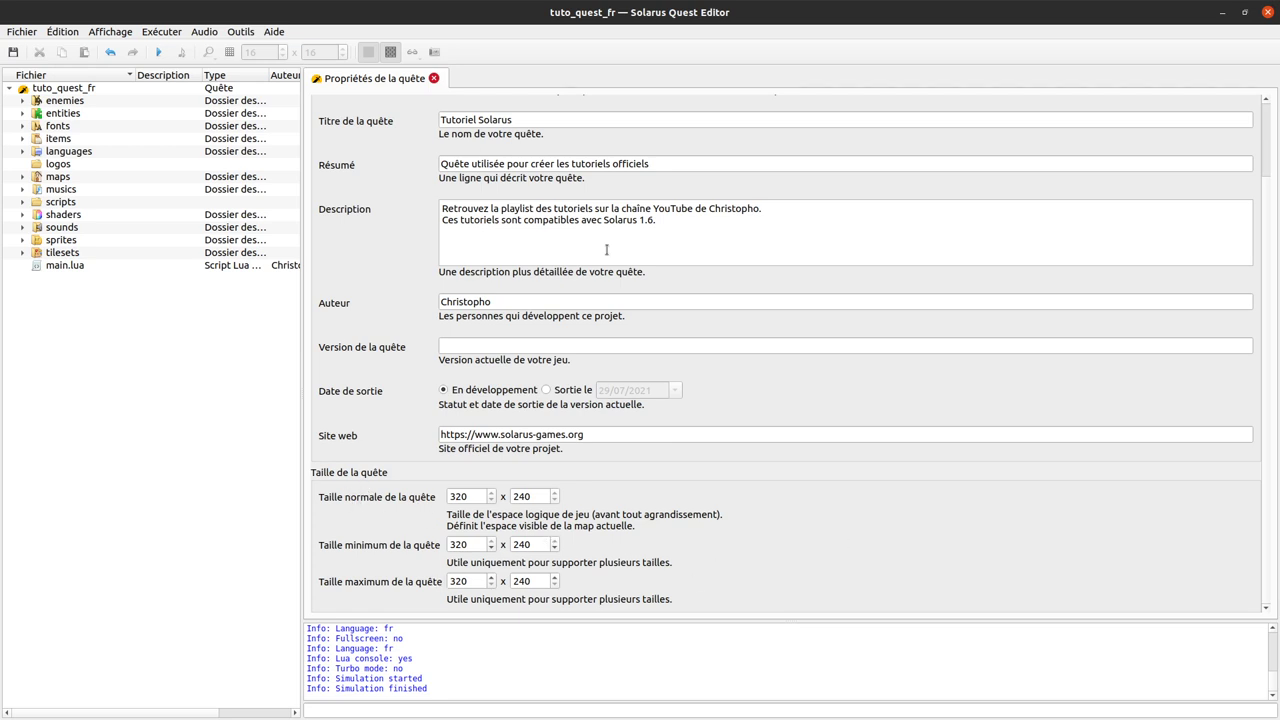
Run the quest from the editor, shrink its game window to compare the visible map area, and close it
click(158, 52)
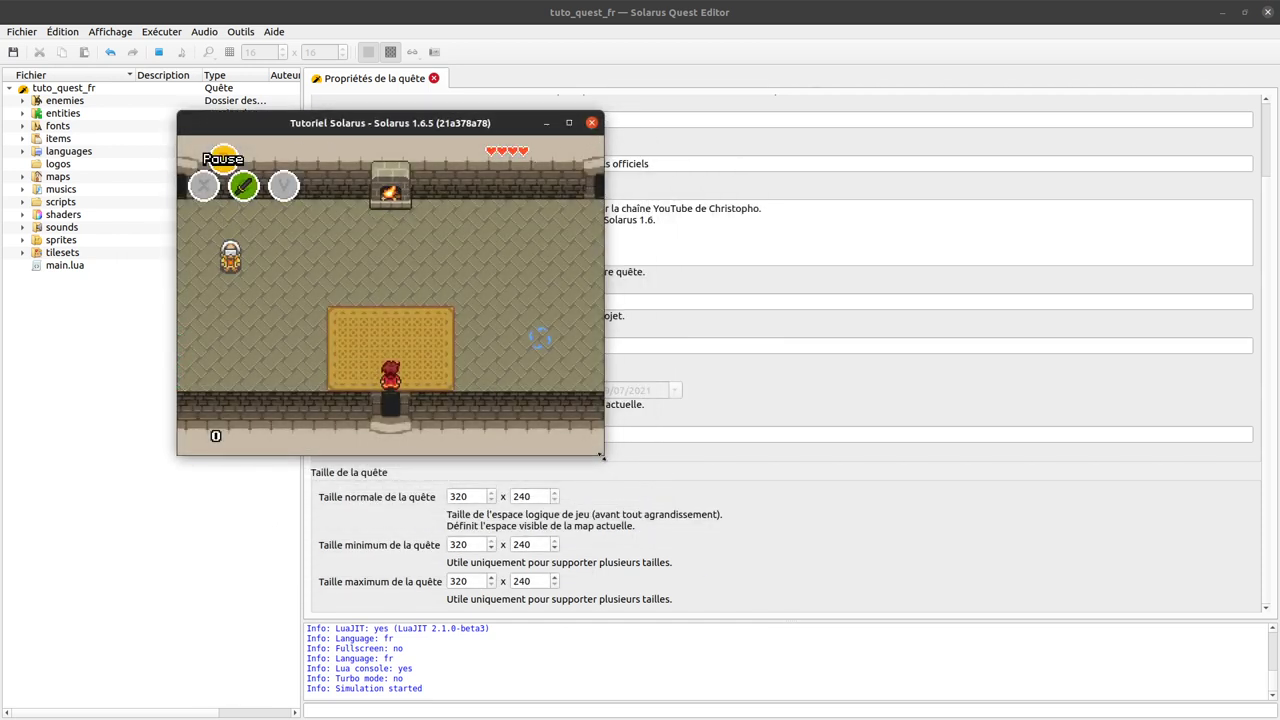
drag(604, 455, 410, 312)
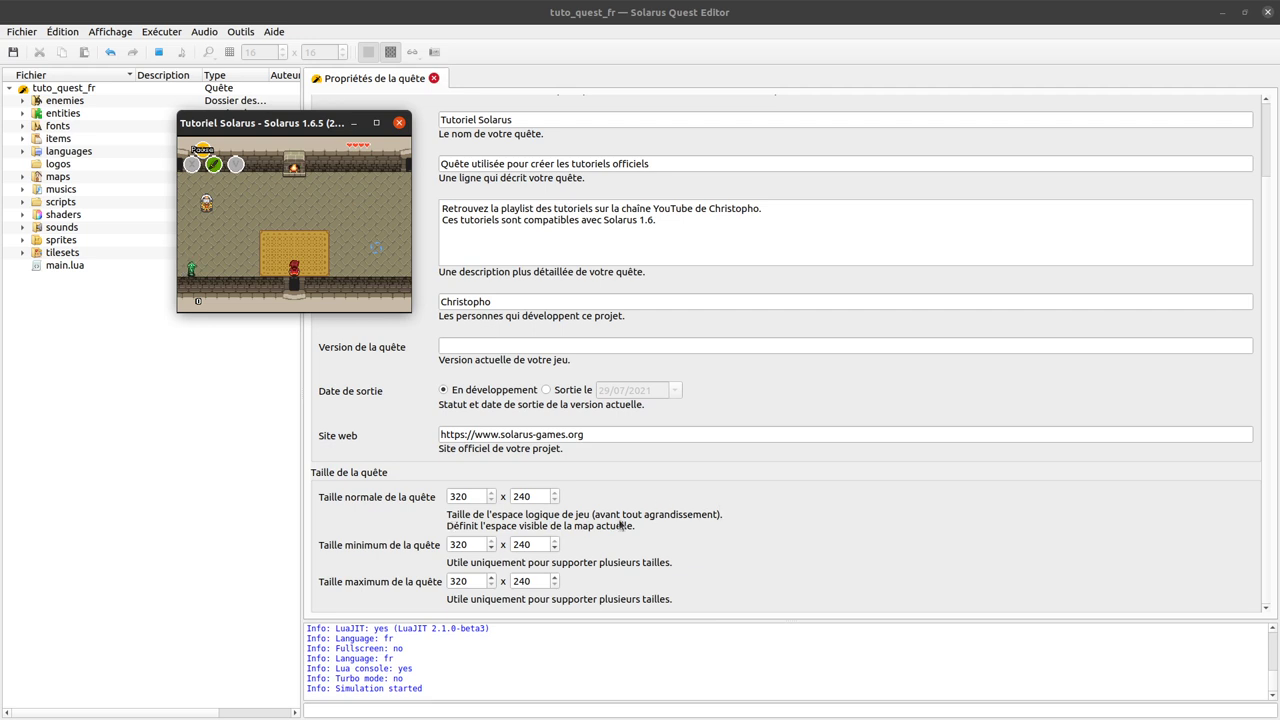
key(alt+F4)
Expand the maps folder of the quest and open first_map in the map editor
double_click(62, 177)
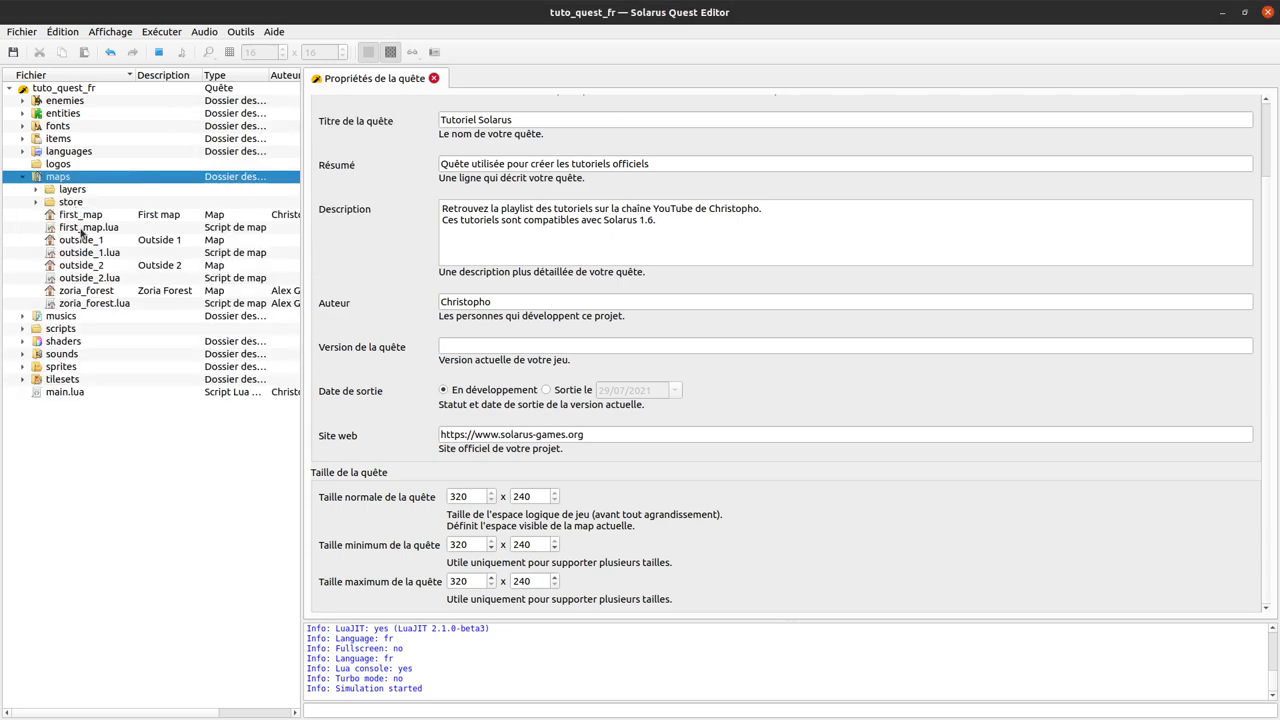
click(36, 202)
click(36, 202)
double_click(80, 214)
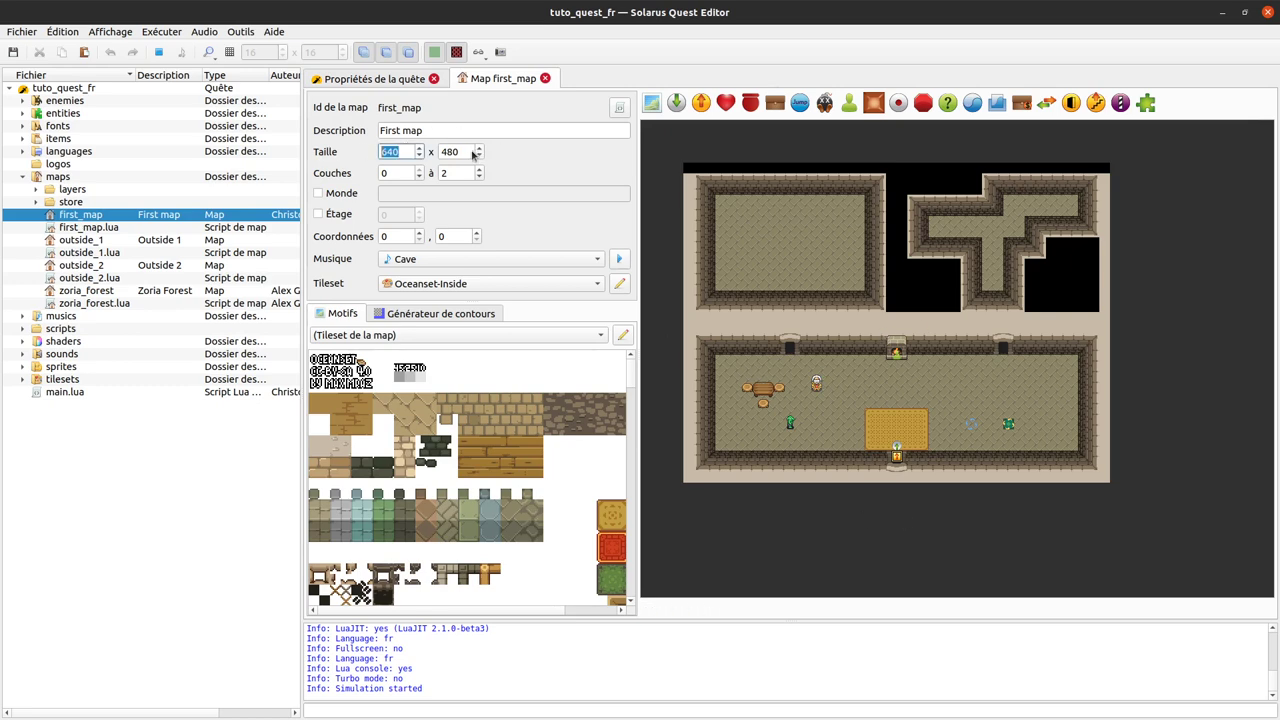
Examine the lower room of first_map up close and as a whole in the map editor
ctrl+scroll(865, 428, up, 1)
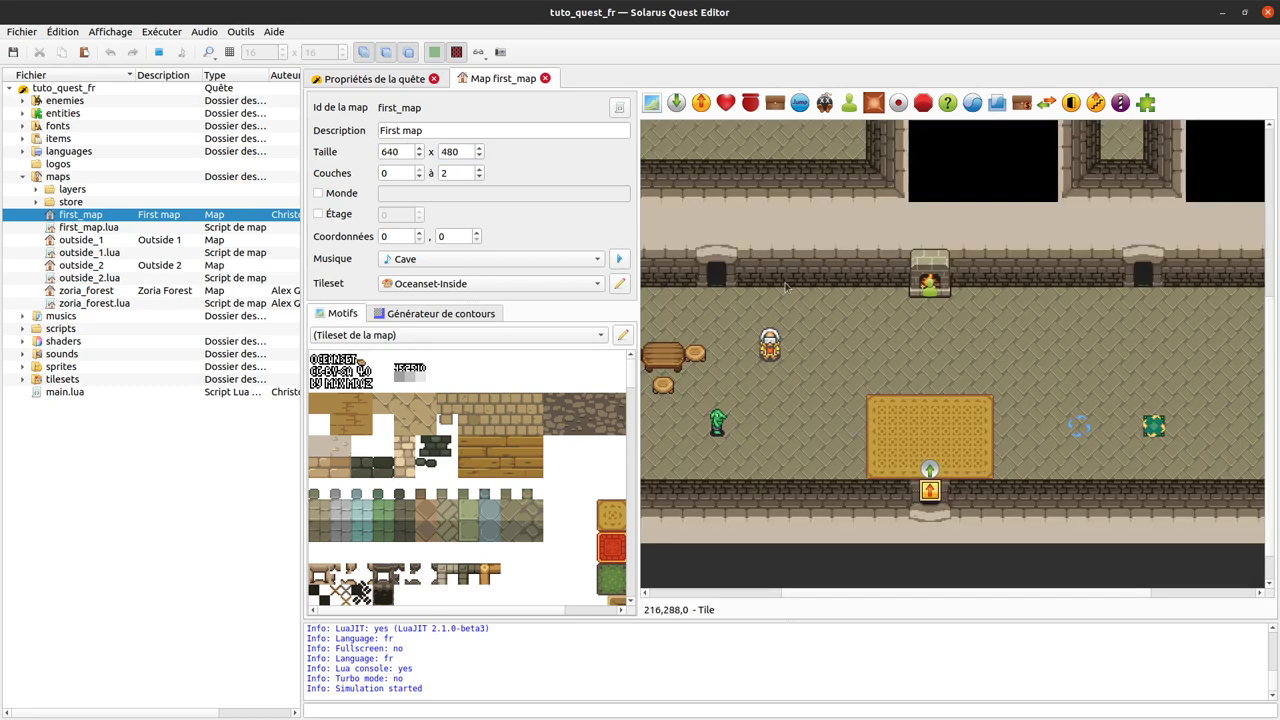
drag(740, 550, 1138, 198)
ctrl+scroll(1013, 522, down, 3)
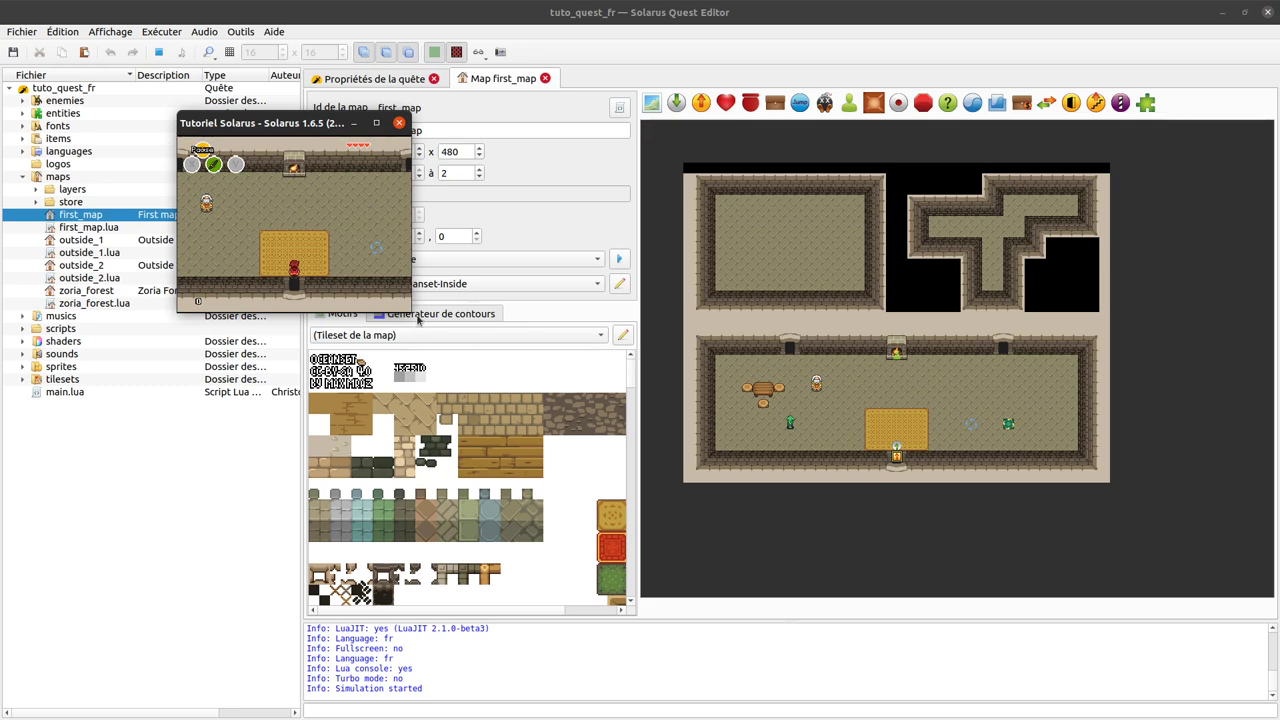
Run the quest, compare its display with the game window enlarged, maximized, restored and reduced to a wide shape, and close the game
drag(409, 311, 475, 348)
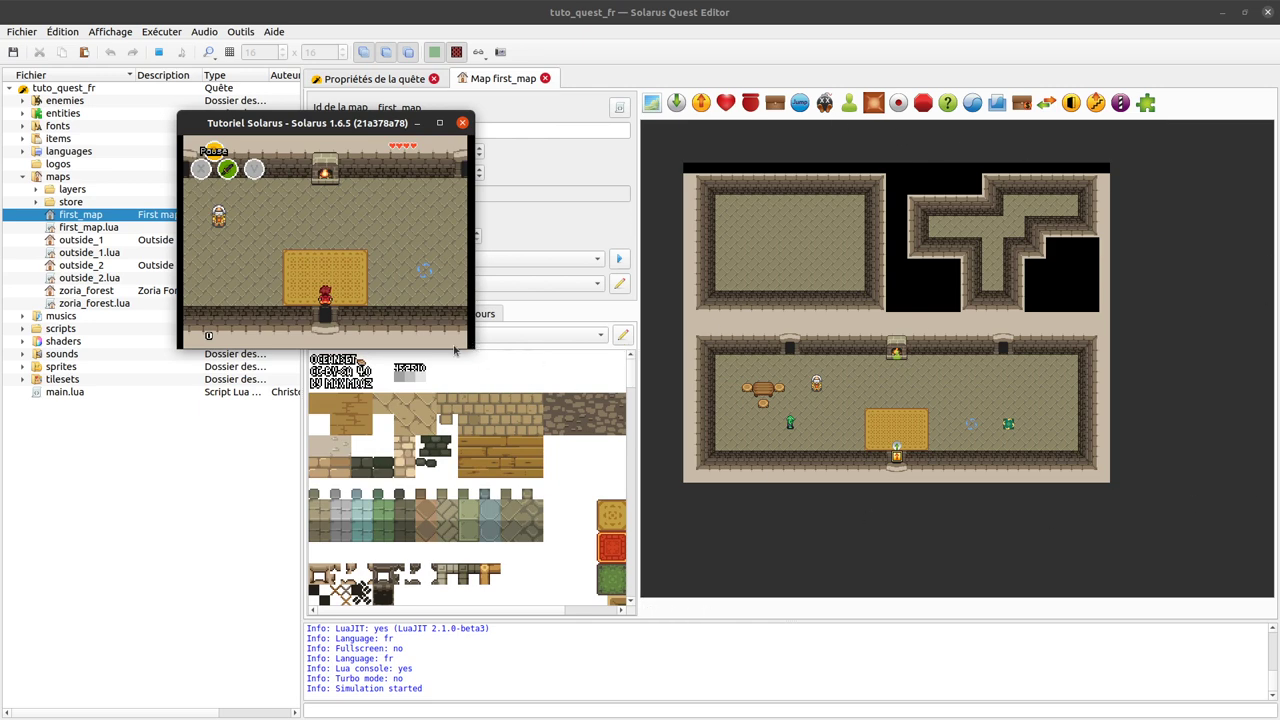
drag(471, 349, 824, 620)
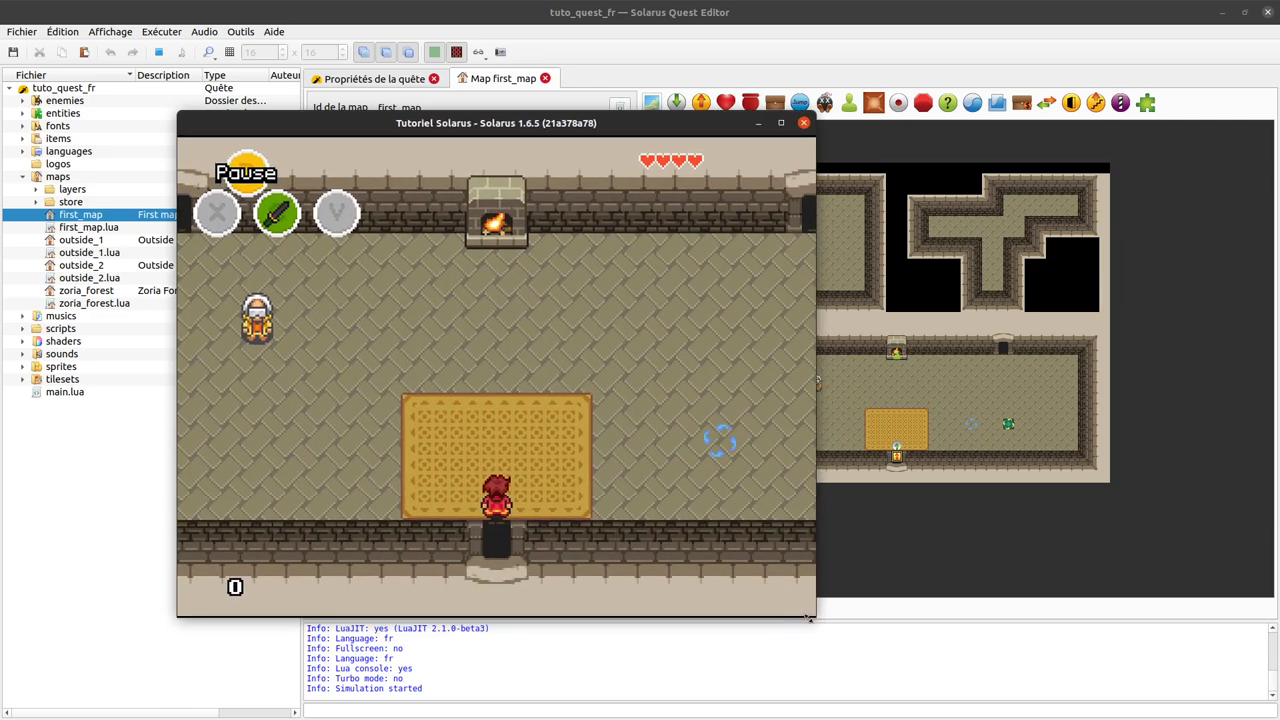
double_click(608, 140)
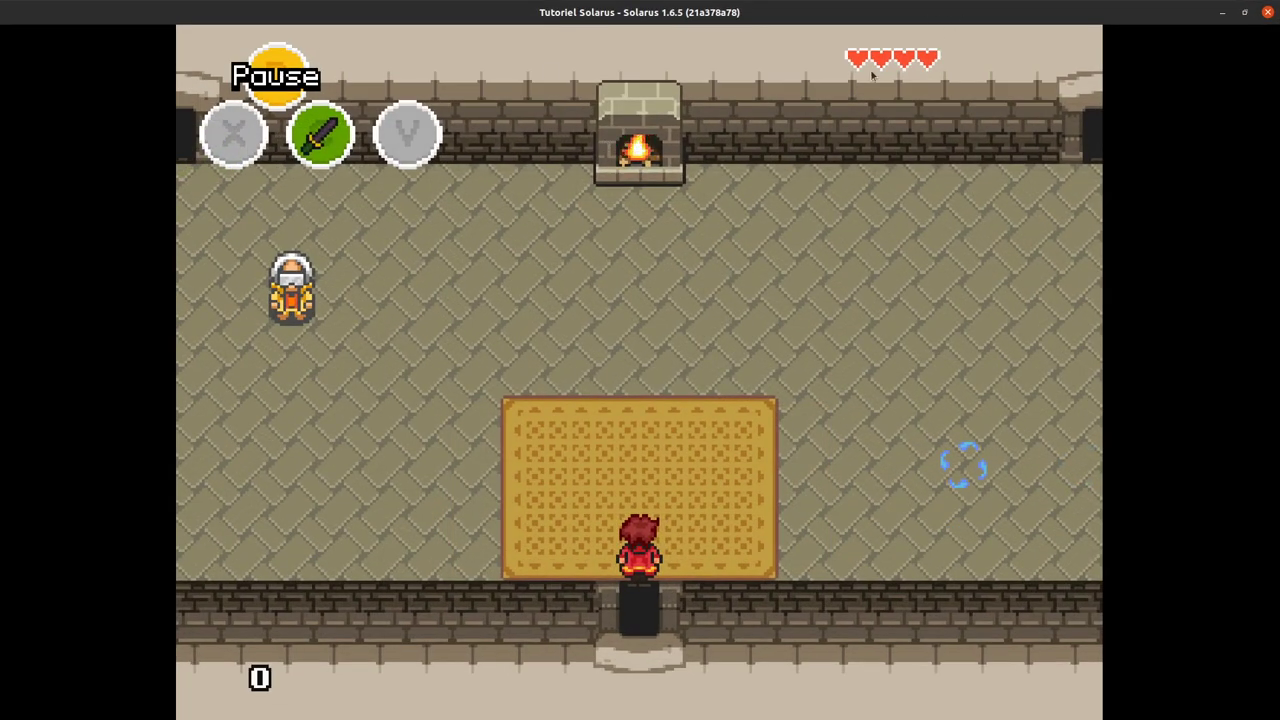
double_click(1062, 17)
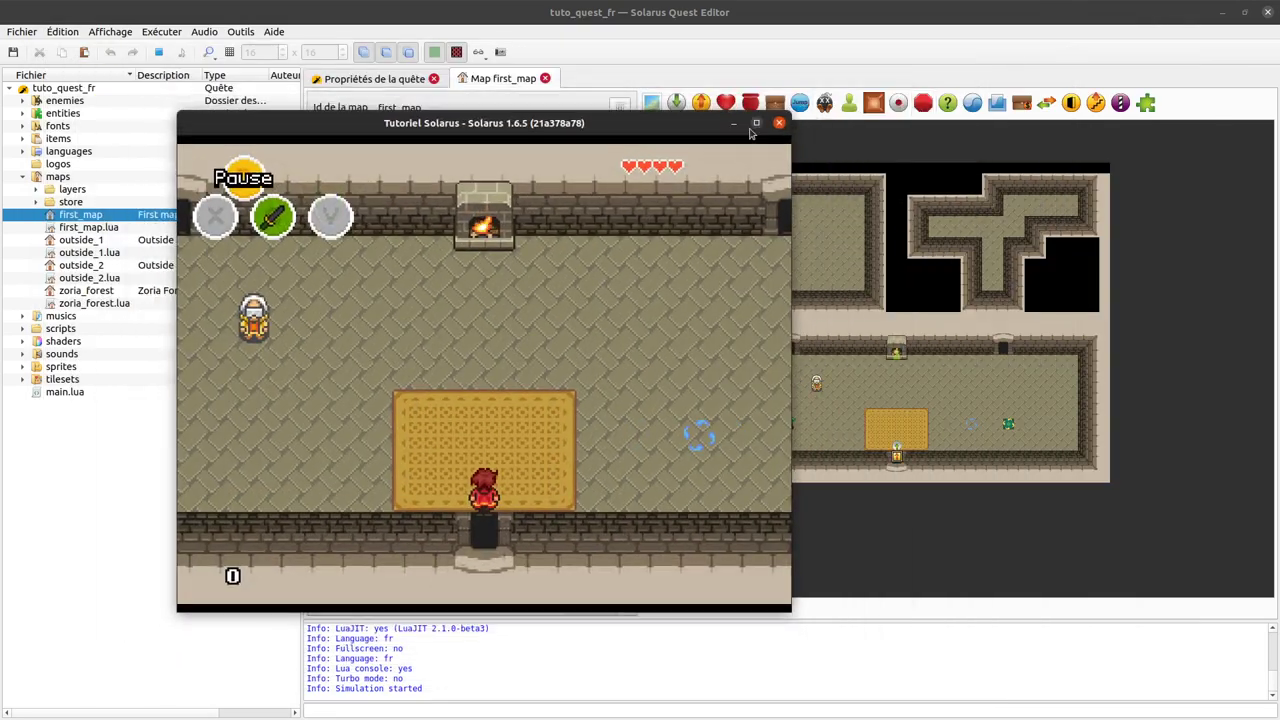
drag(788, 611, 737, 434)
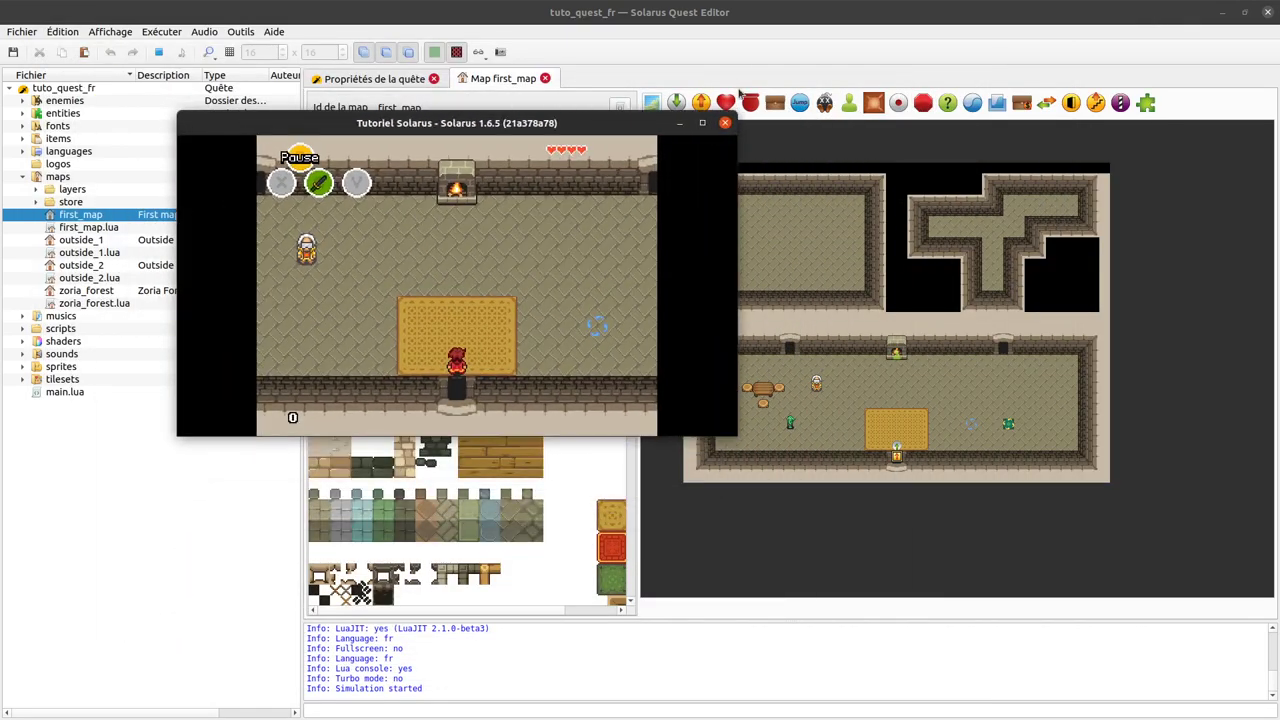
click(725, 122)
Return to the quest properties and review the normal and minimum quest size settings
click(376, 80)
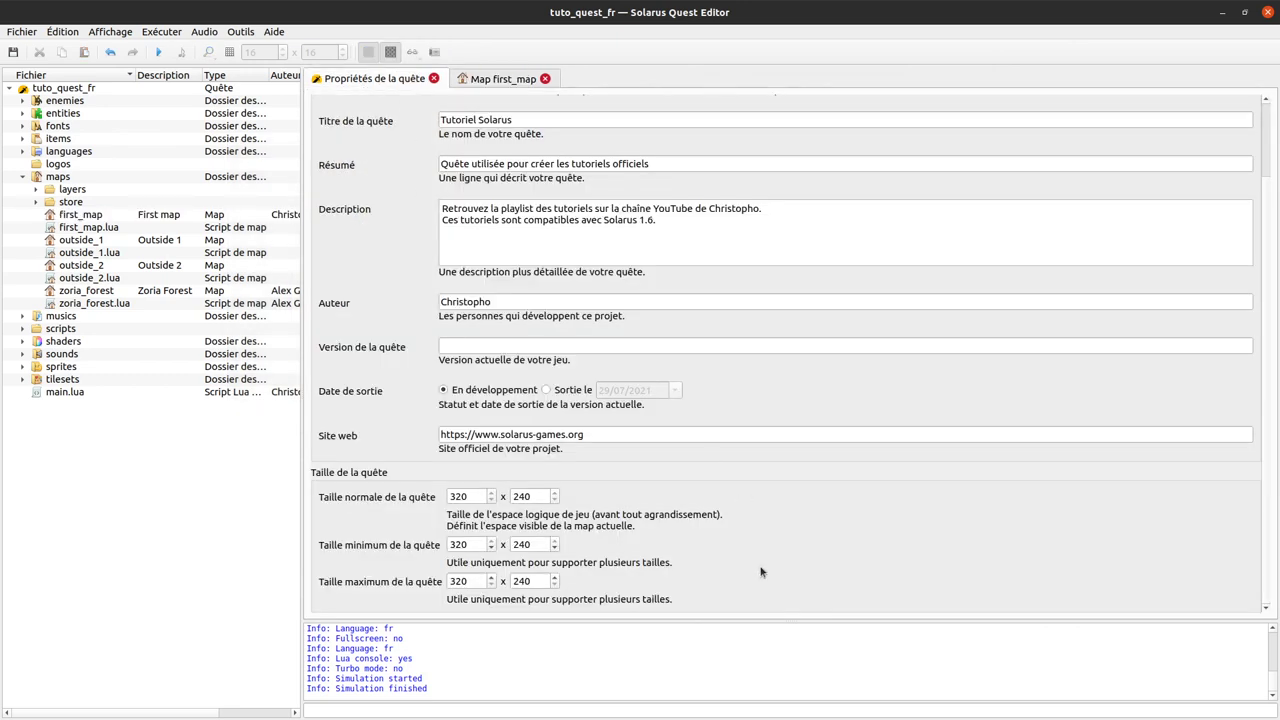
double_click(477, 496)
click(464, 544)
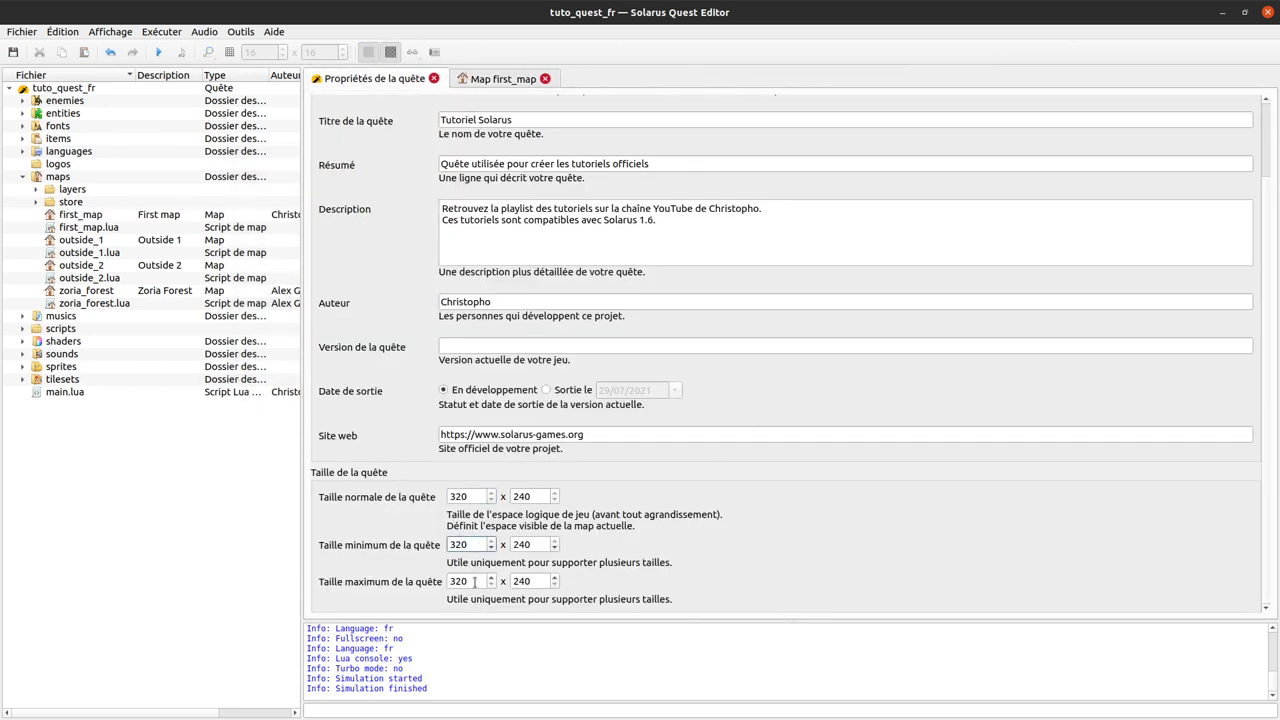